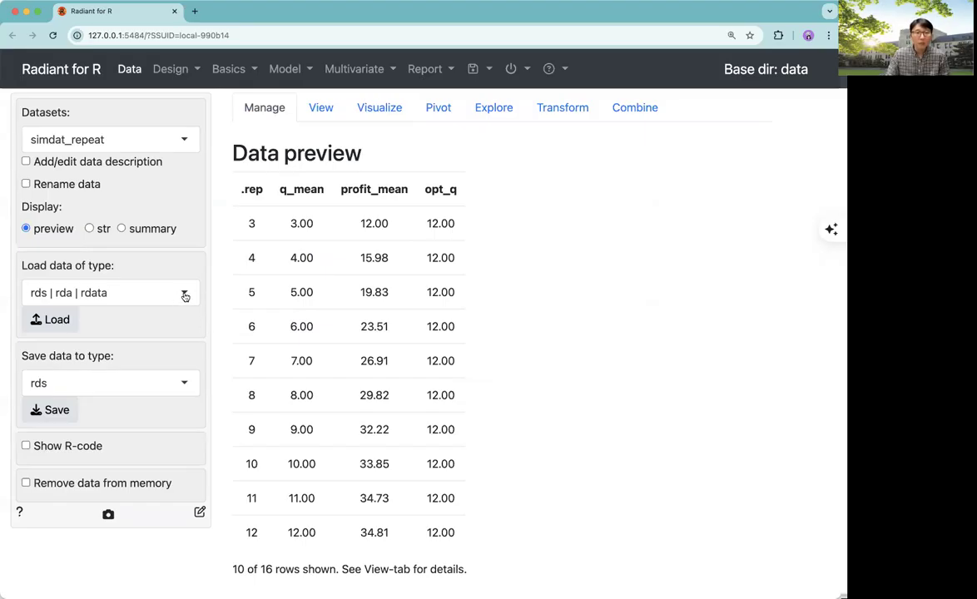
Set the data load type to radiant state file
{"action": "left_click", "coordinate": [185, 296]}
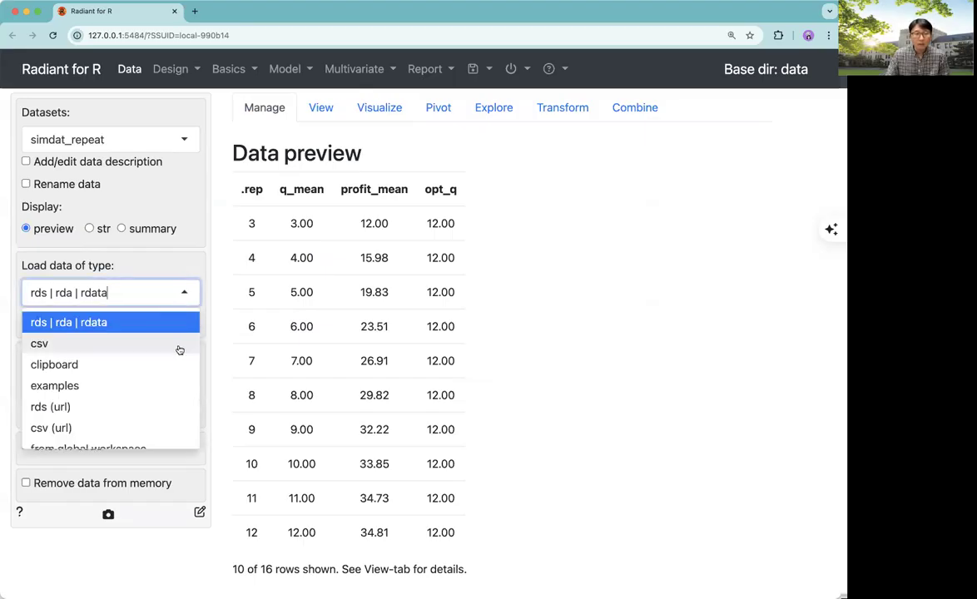
{"action": "scroll", "coordinate": [179, 349], "scroll_direction": "down", "scroll_amount": 2}
{"action": "scroll", "coordinate": [179, 349], "scroll_direction": "up", "scroll_amount": 2}
{"action": "scroll", "coordinate": [179, 349], "scroll_direction": "down", "scroll_amount": 2}
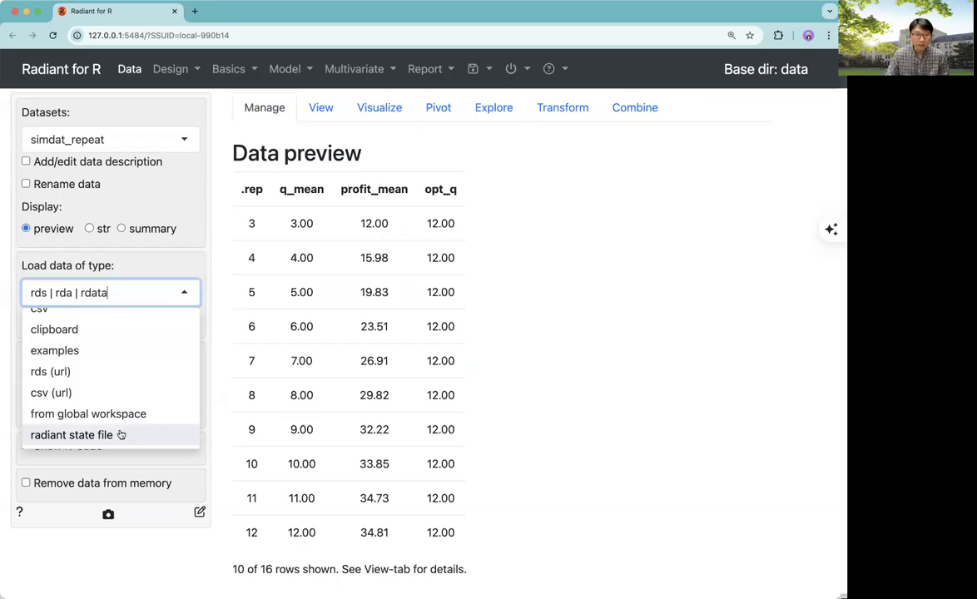
{"action": "left_click", "coordinate": [121, 434]}
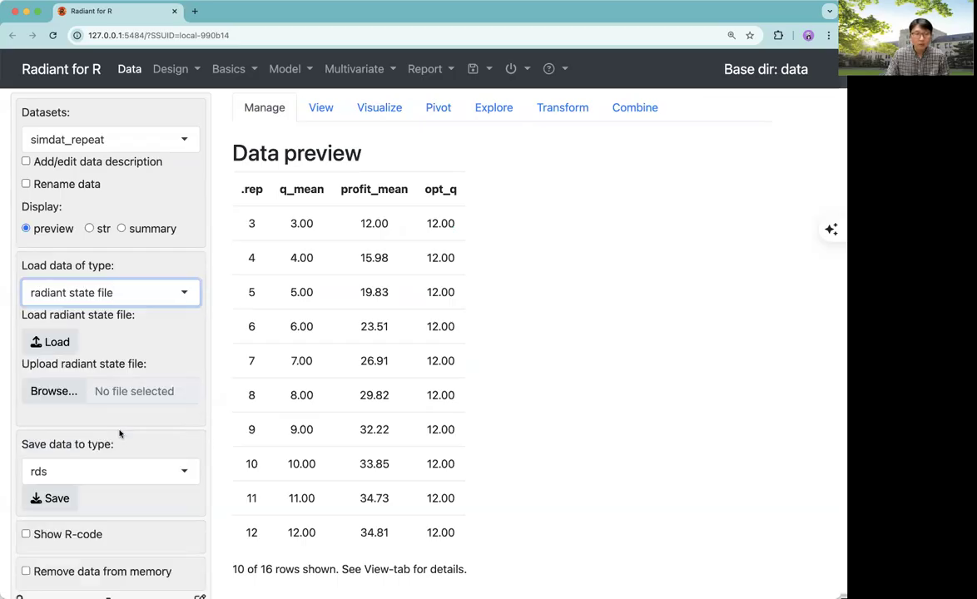
Load the state file oyster-rice_state_before repeat.rda from the data folder
{"action": "left_click", "coordinate": [54, 342]}
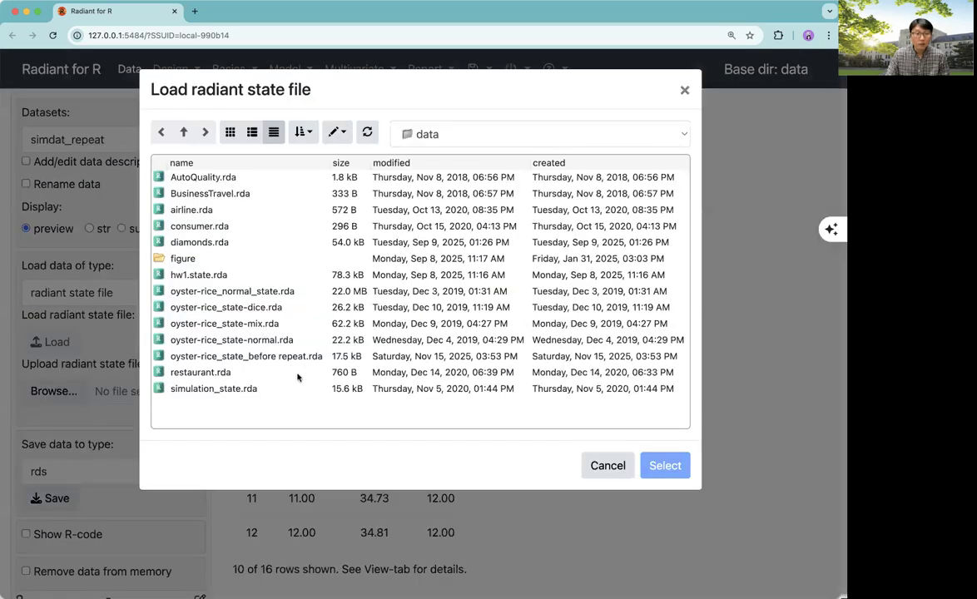
{"action": "left_click", "coordinate": [244, 358]}
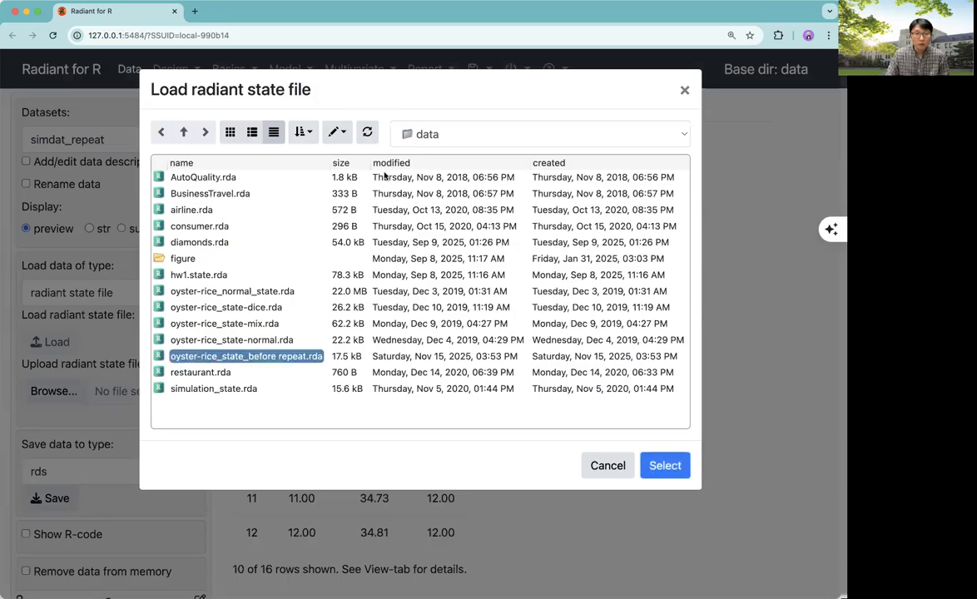
{"action": "left_click", "coordinate": [424, 137]}
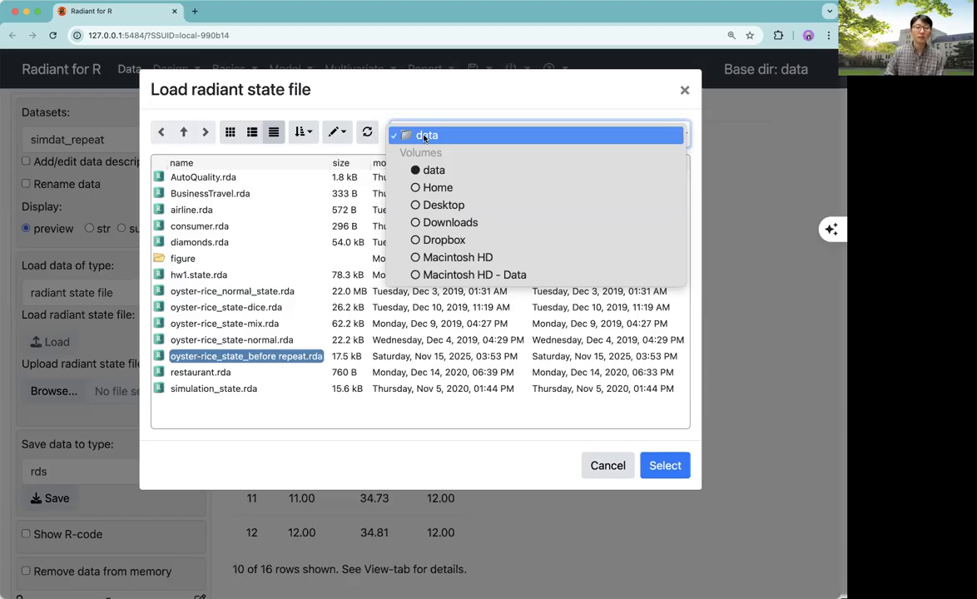
{"action": "left_click", "coordinate": [332, 450]}
{"action": "double_click", "coordinate": [282, 358]}
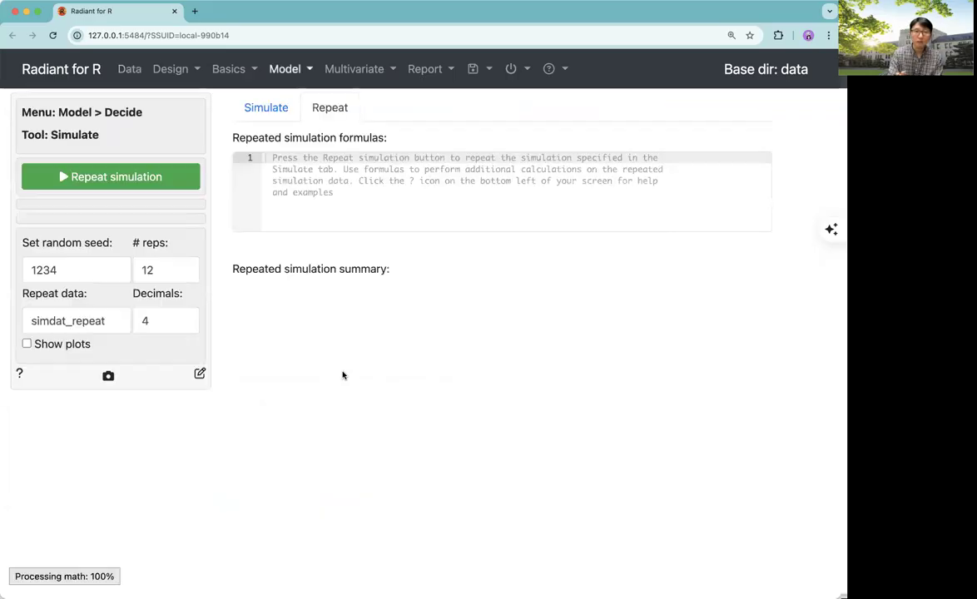
Switch from the Repeat view to the Simulate view of the Simulate tool
{"action": "left_click", "coordinate": [286, 72]}
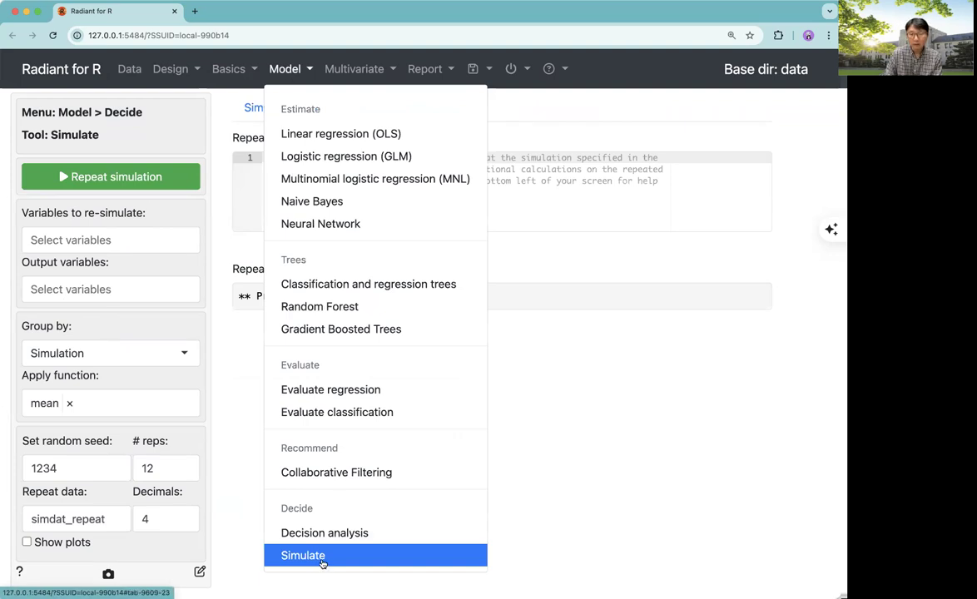
{"action": "left_click", "coordinate": [601, 484]}
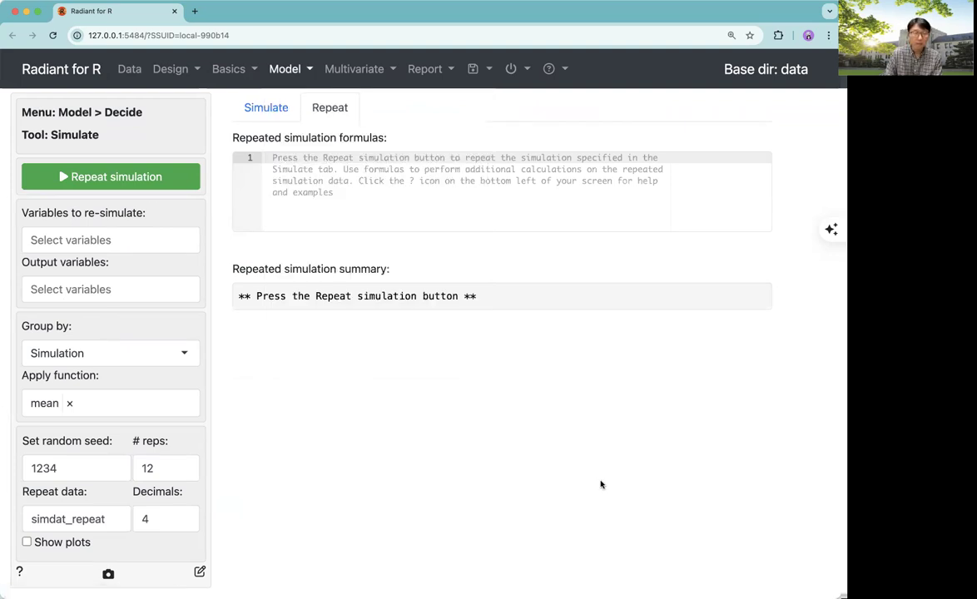
{"action": "left_click", "coordinate": [270, 116]}
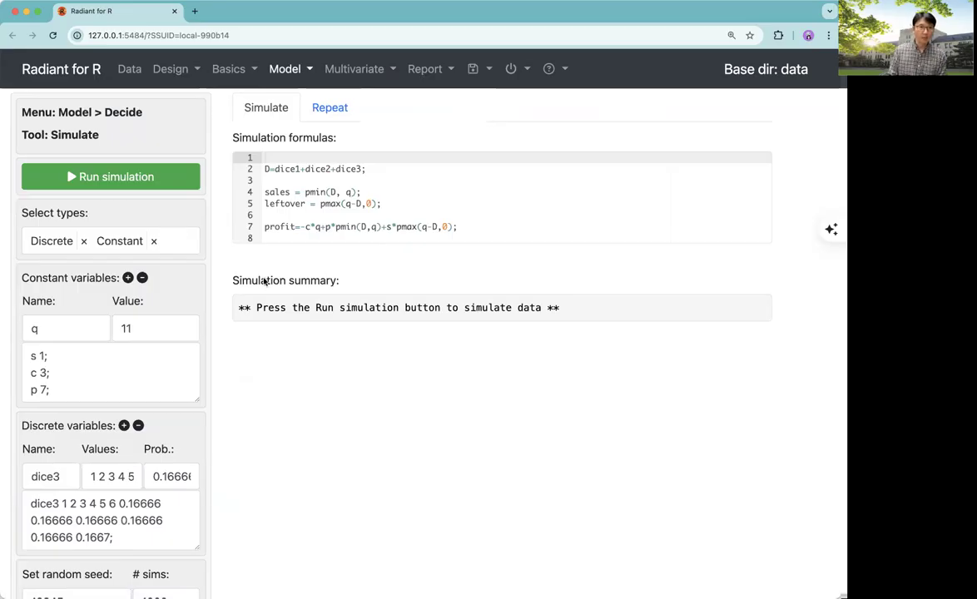
{"action": "left_click", "coordinate": [185, 243]}
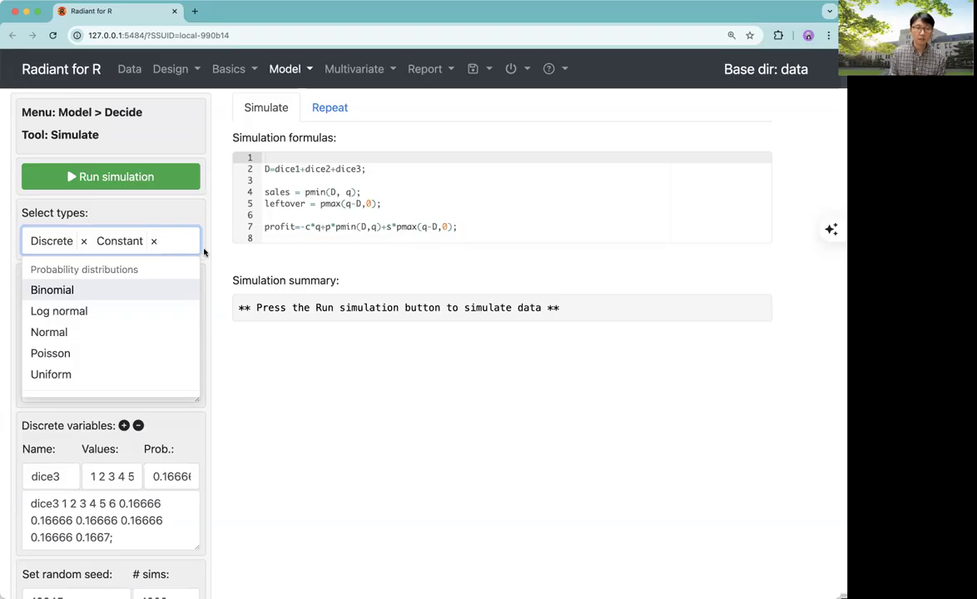
{"action": "left_click", "coordinate": [193, 244]}
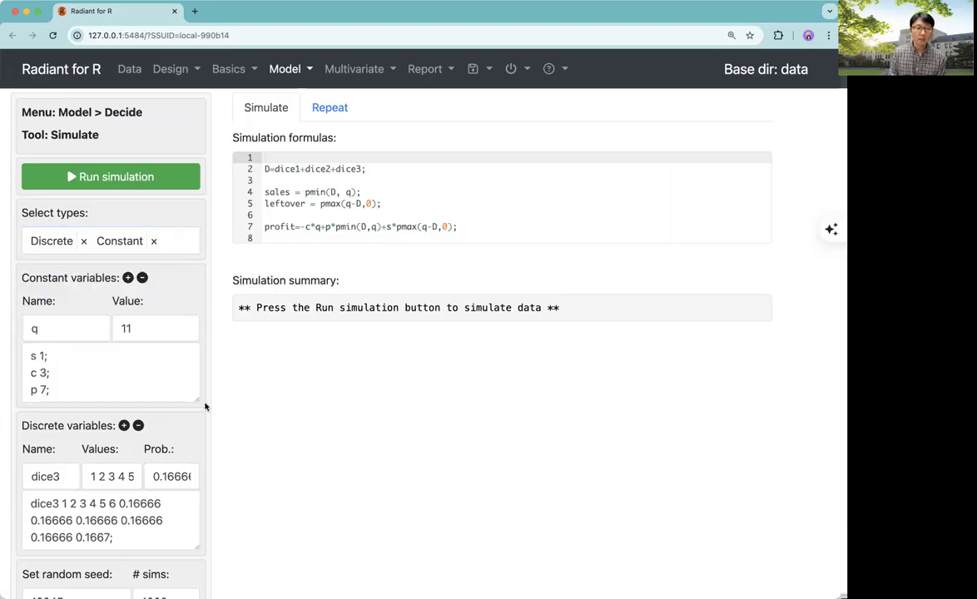
Paste the dice2 and dice1 definitions below dice3 in the discrete variables list
{"action": "scroll", "coordinate": [206, 406], "scroll_direction": "down", "scroll_amount": 2}
{"action": "left_click", "coordinate": [159, 485]}
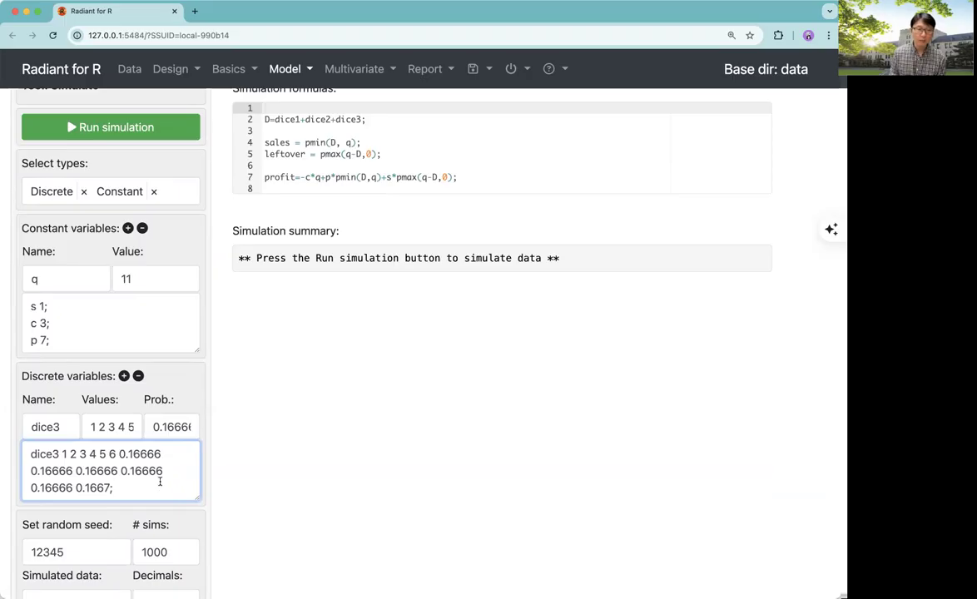
{"action": "scroll", "coordinate": [160, 483], "scroll_direction": "up", "scroll_amount": 1}
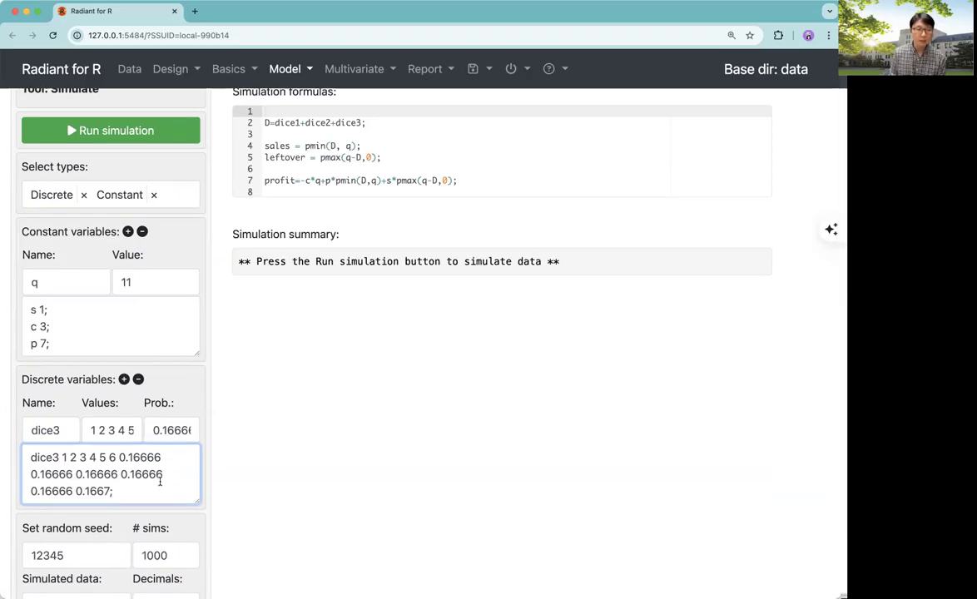
{"action": "scroll", "coordinate": [161, 483], "scroll_direction": "up", "scroll_amount": 3}
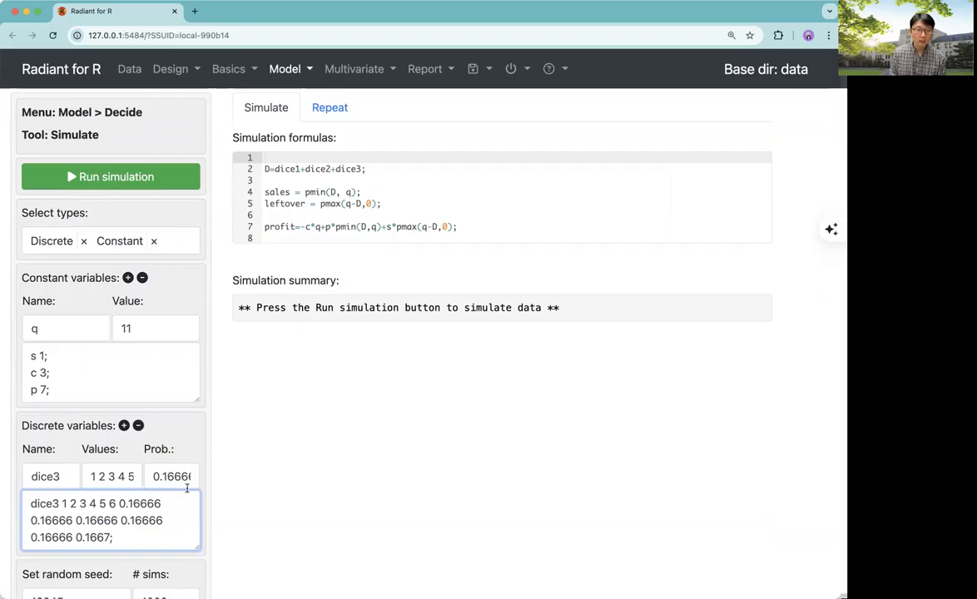
{"action": "type", "text": "dice2 1 2 3 4 5 6 0.16666 0.16666 0.16666 0.16666 0.16666 0.16666 0.1667;"}
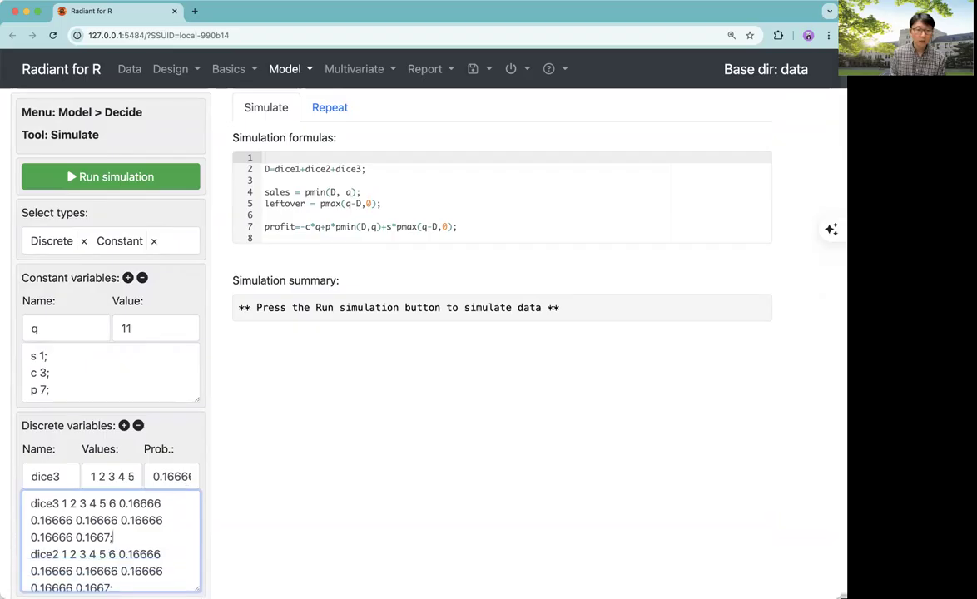
{"action": "type", "text": "dice1 1 2 3 4 5 6 0.16666 0.16666 0.16666 0.16666 0.16666 0.1667;"}
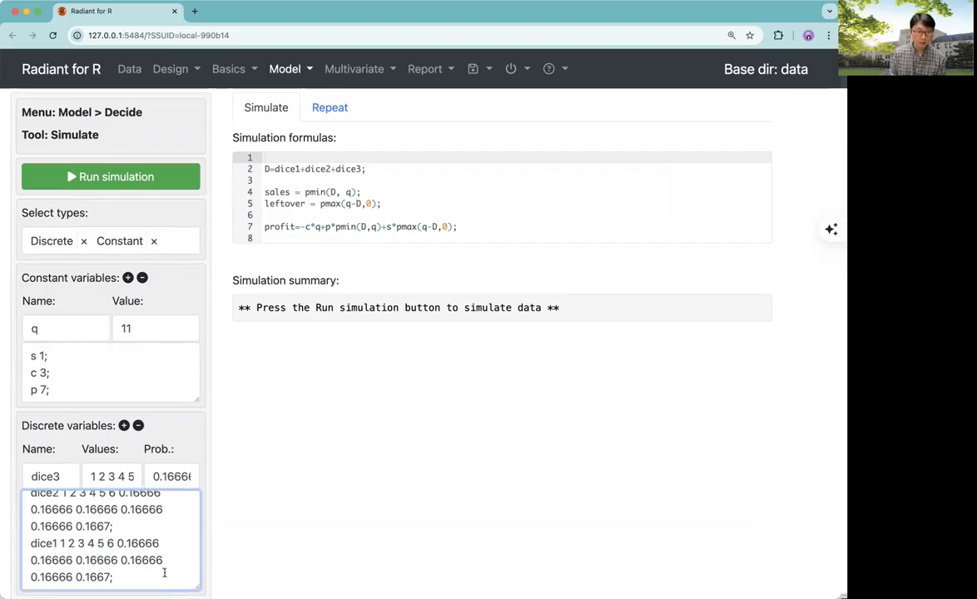
Replace dice3's first probability 0.16666 with 1/6
{"action": "scroll", "coordinate": [164, 572], "scroll_direction": "down", "scroll_amount": 2}
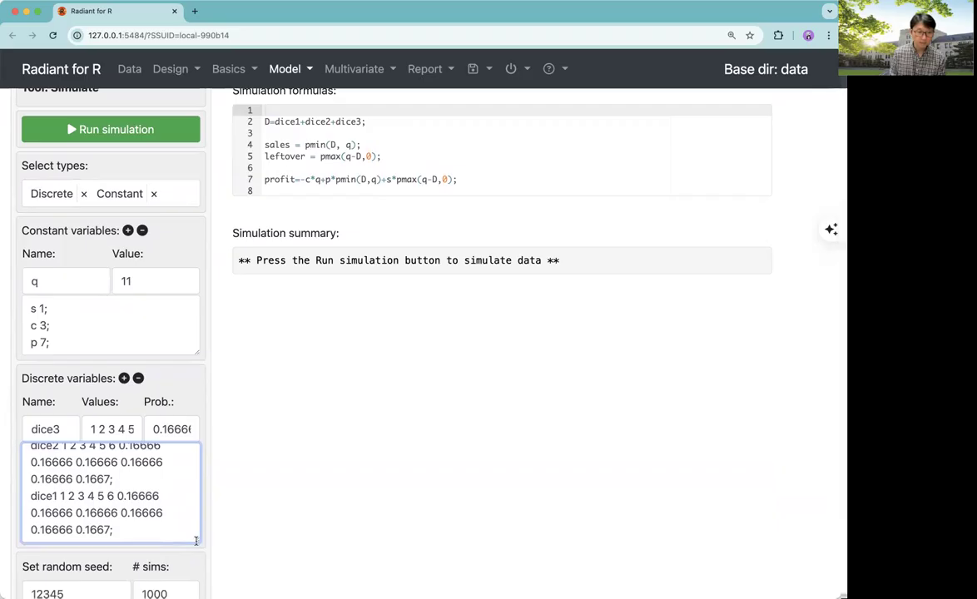
{"action": "left_click_drag", "start_coordinate": [197, 541], "coordinate": [197, 550]}
{"action": "left_click_drag", "start_coordinate": [113, 539], "coordinate": [27, 505]}
{"action": "scroll", "coordinate": [110, 505], "scroll_direction": "up", "scroll_amount": 2}
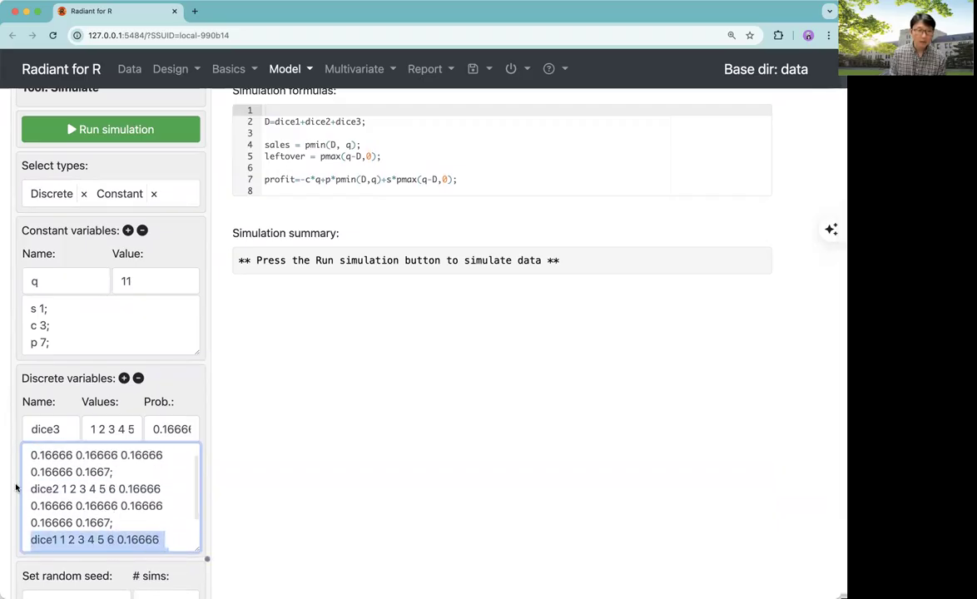
{"action": "scroll", "coordinate": [76, 498], "scroll_direction": "up", "scroll_amount": 1}
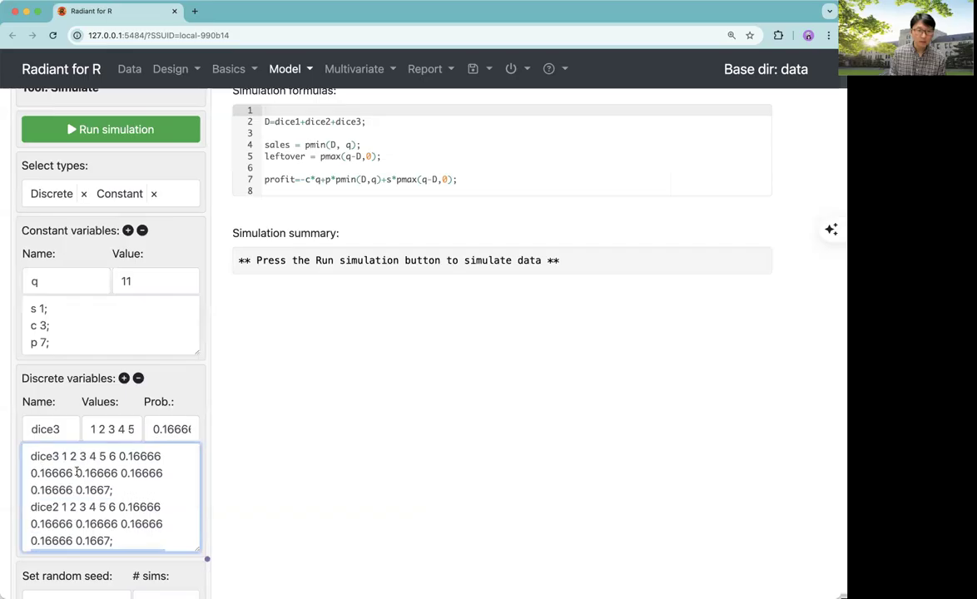
{"action": "left_click_drag", "start_coordinate": [119, 456], "coordinate": [161, 456]}
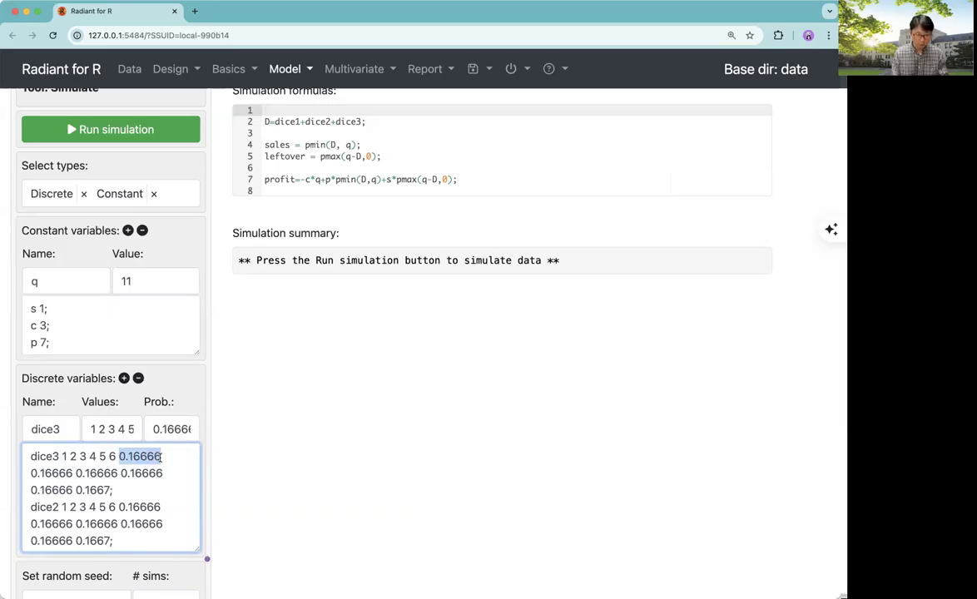
{"action": "type", "text": "1/6"}
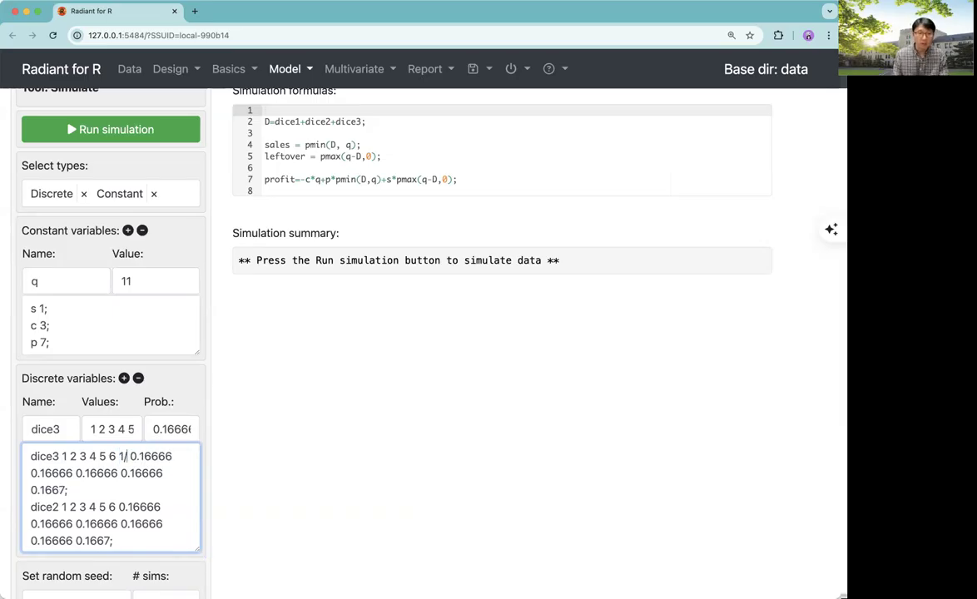
Replace dice3's remaining five probabilities with 1/6 each
{"action": "left_click_drag", "start_coordinate": [139, 456], "coordinate": [100, 487]}
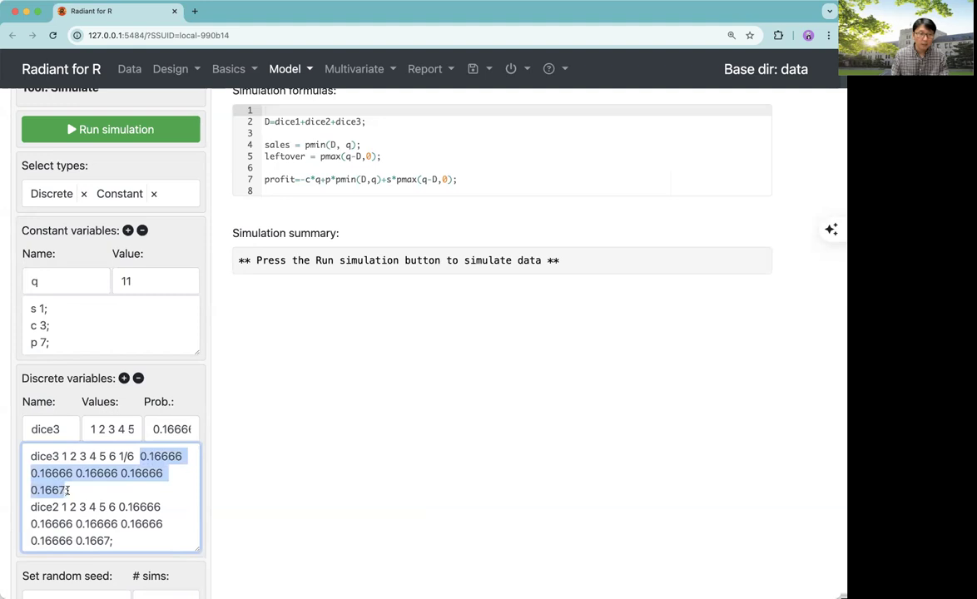
{"action": "type", "text": "1/6 1/6 1/6 1/6 1/6"}
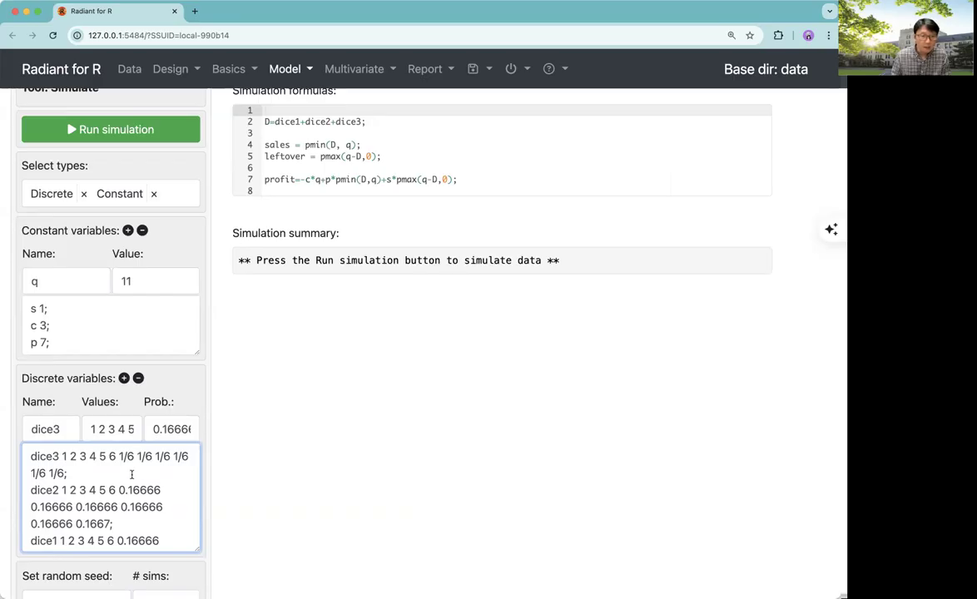
Copy dice3's values and 1/6 probabilities over the definitions of dice2 and dice1
{"action": "left_click_drag", "start_coordinate": [67, 473], "coordinate": [31, 456]}
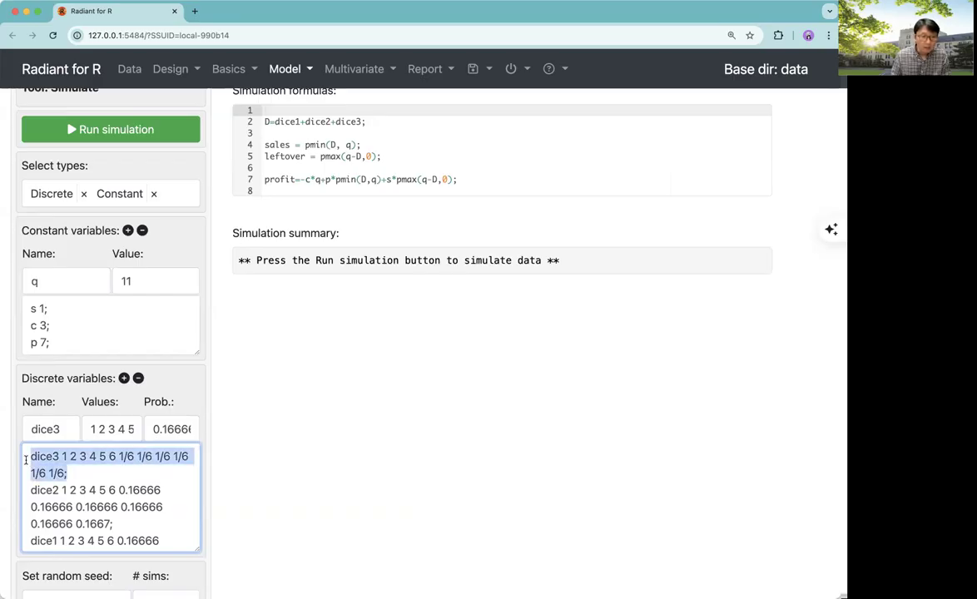
{"action": "left_click", "coordinate": [137, 462]}
{"action": "left_click_drag", "start_coordinate": [121, 457], "coordinate": [65, 472]}
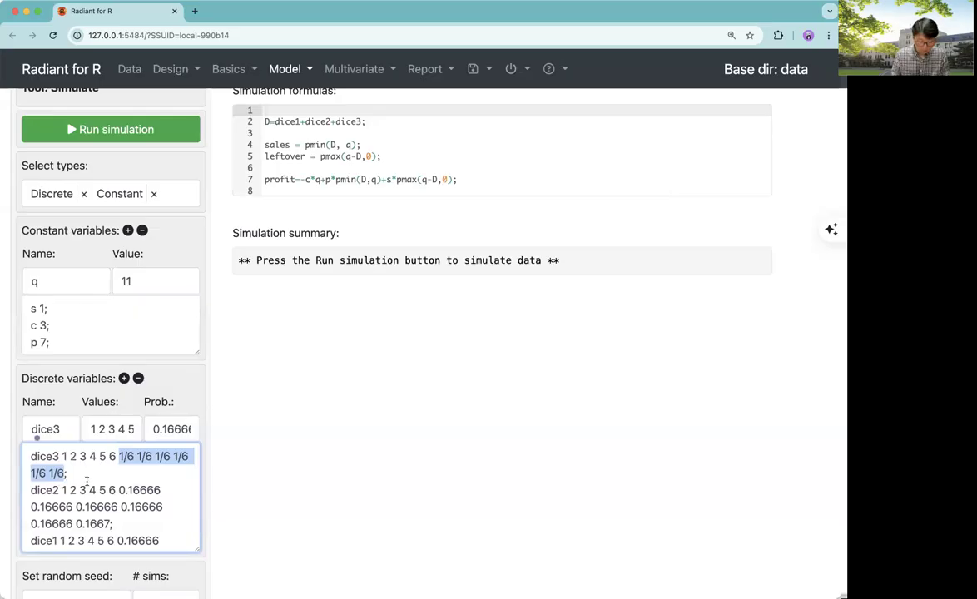
{"action": "left_click", "coordinate": [27, 455], "text": "shift"}
{"action": "key", "text": "super+c"}
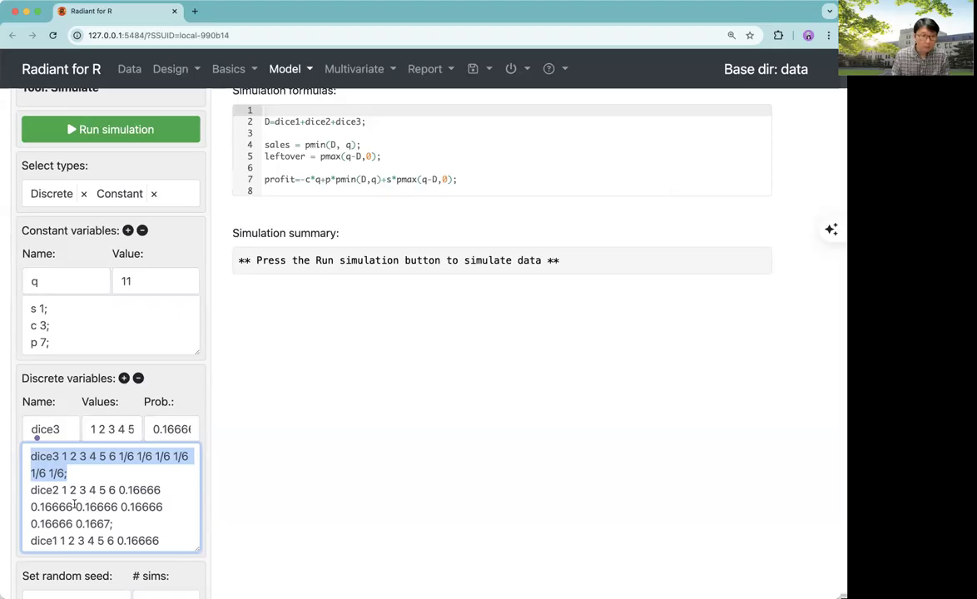
{"action": "left_click", "coordinate": [69, 471]}
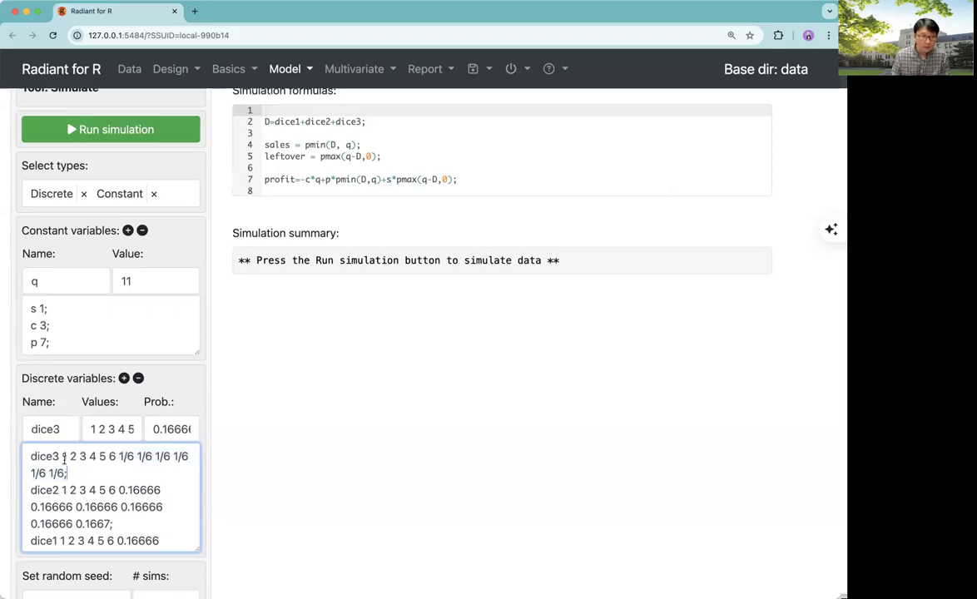
{"action": "left_click_drag", "start_coordinate": [63, 456], "coordinate": [113, 523]}
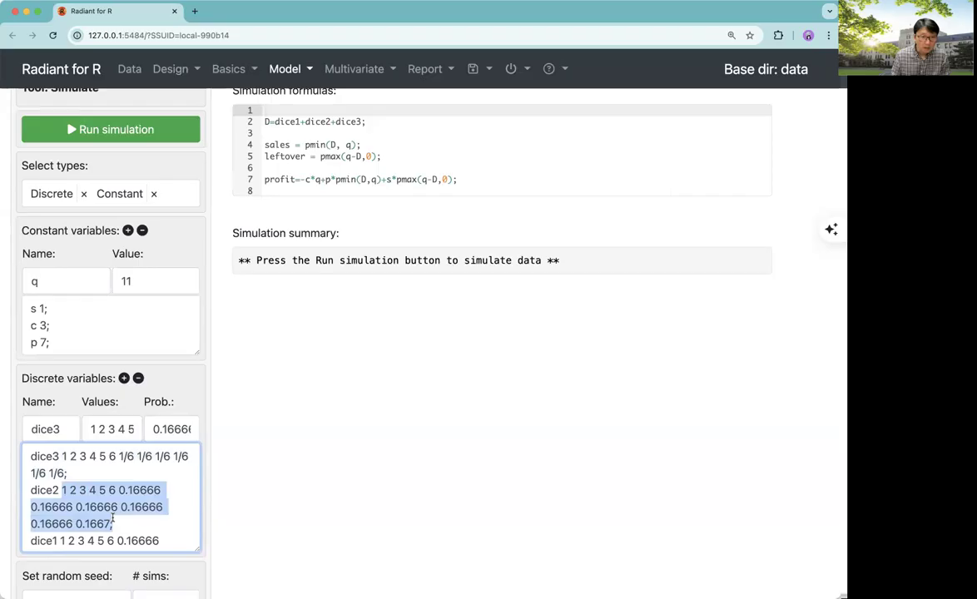
{"action": "key", "text": "super+v"}
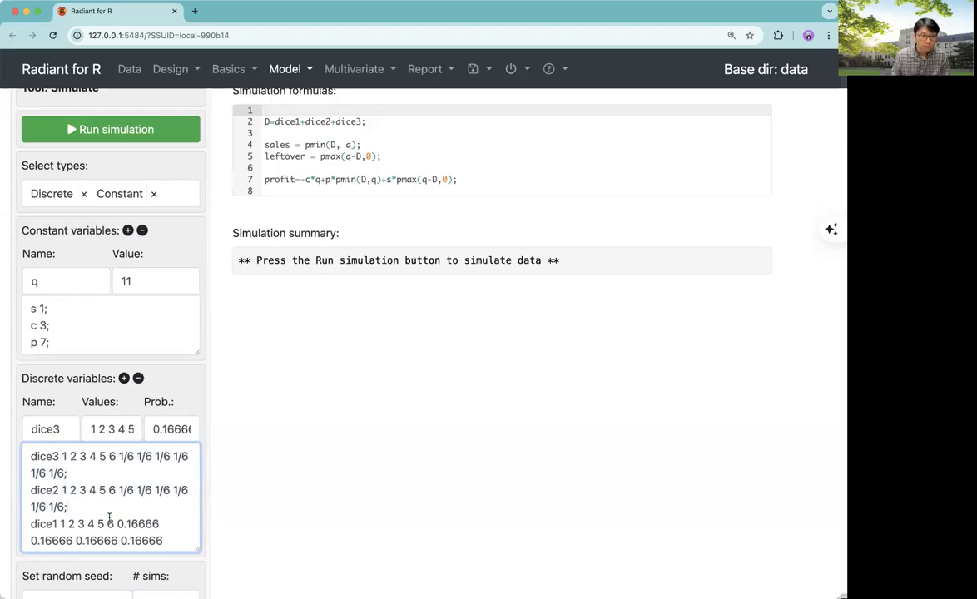
{"action": "scroll", "coordinate": [110, 508], "scroll_direction": "down", "scroll_amount": 1}
{"action": "left_click_drag", "start_coordinate": [60, 505], "coordinate": [120, 533]}
{"action": "key", "text": "super+v"}
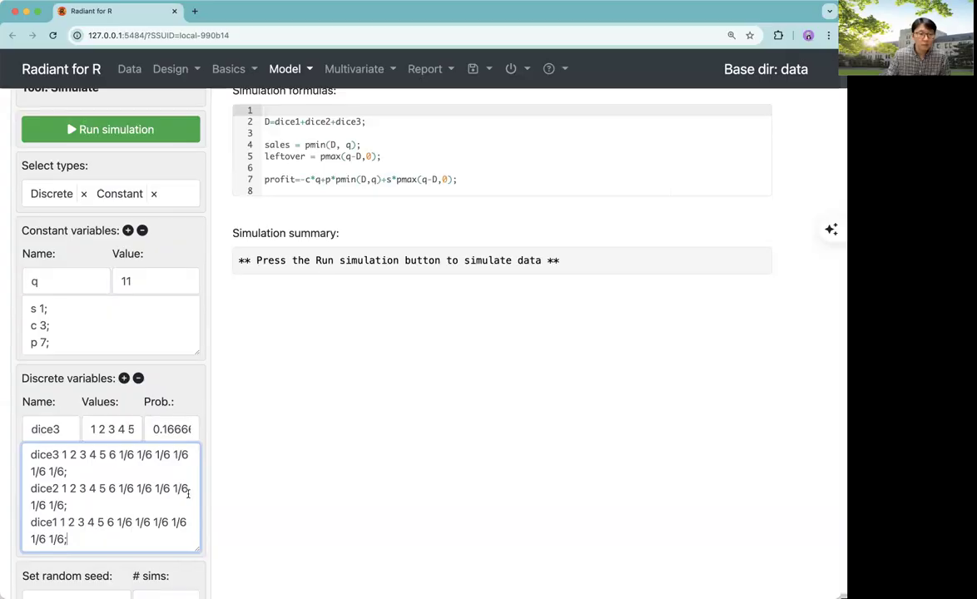
Examine the entries in the constant variables list
{"action": "scroll", "coordinate": [183, 499], "scroll_direction": "up", "scroll_amount": 1}
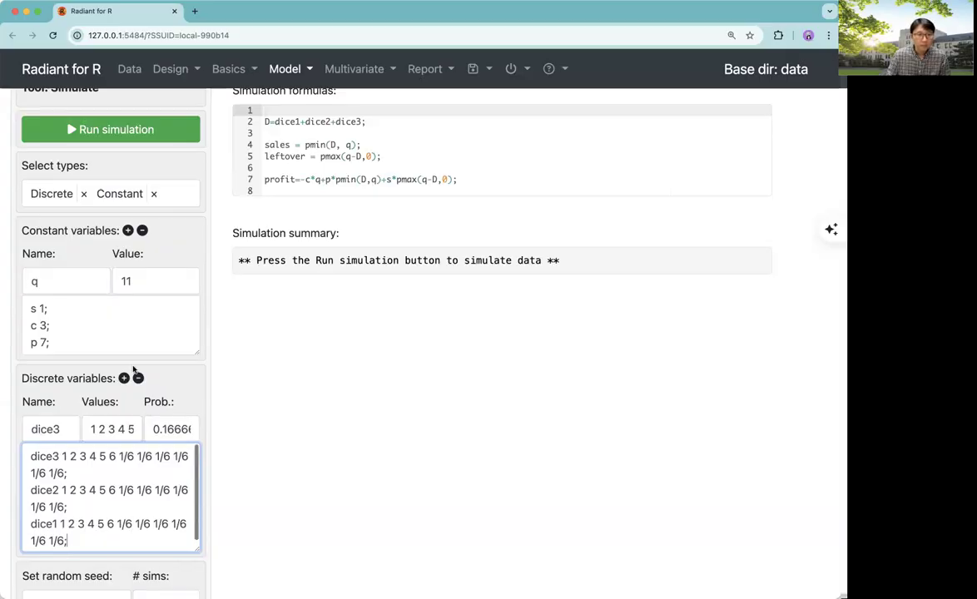
{"action": "left_click", "coordinate": [77, 336]}
{"action": "scroll", "coordinate": [77, 336], "scroll_direction": "up", "scroll_amount": 2}
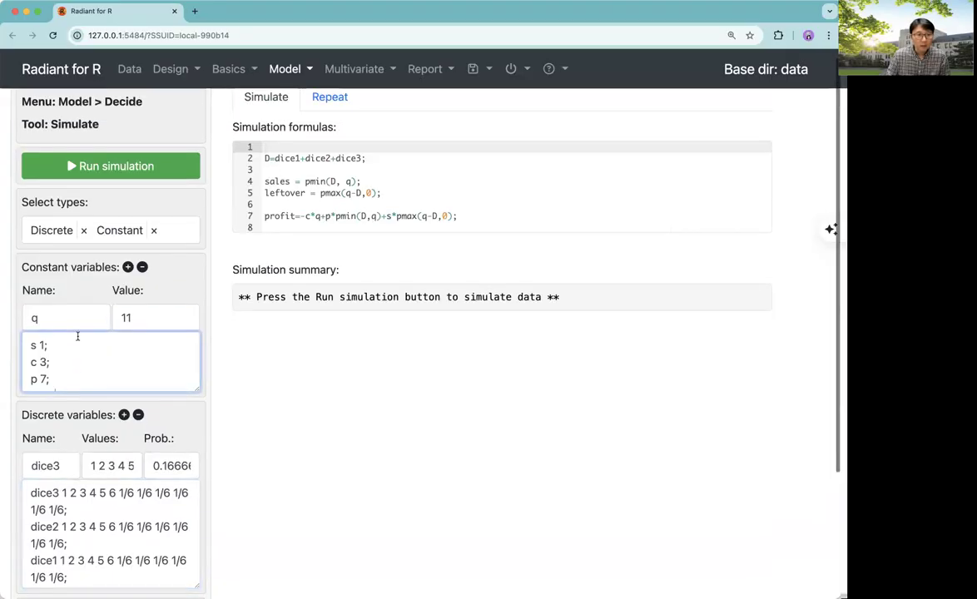
{"action": "scroll", "coordinate": [78, 353], "scroll_direction": "down", "scroll_amount": 1}
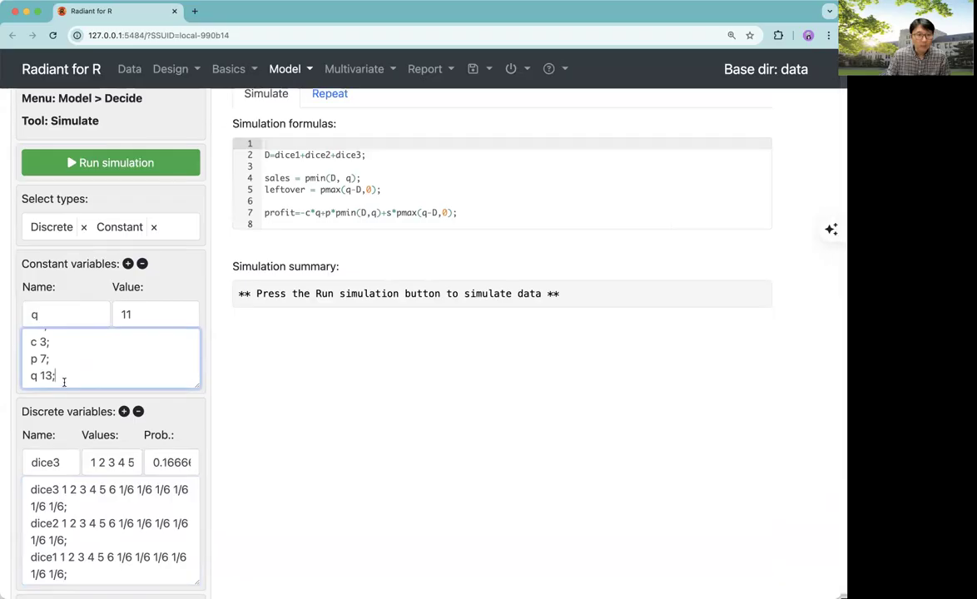
{"action": "scroll", "coordinate": [67, 375], "scroll_direction": "up", "scroll_amount": 1}
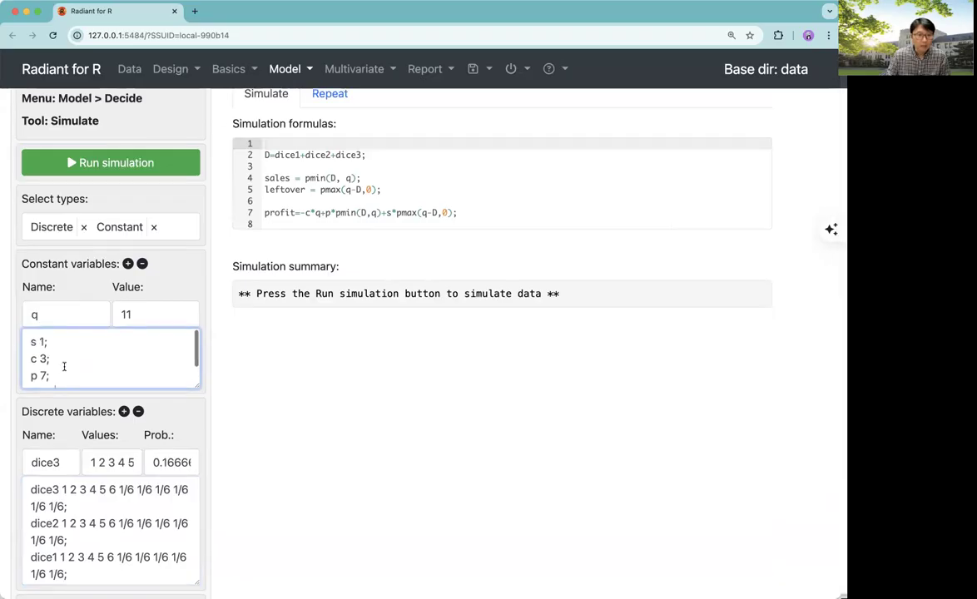
Add a constant line q 13; at the end of the constants list
{"action": "left_click", "coordinate": [34, 342]}
{"action": "left_click", "coordinate": [58, 375]}
{"action": "key", "text": "Return"}
{"action": "type", "text": "q 13;"}
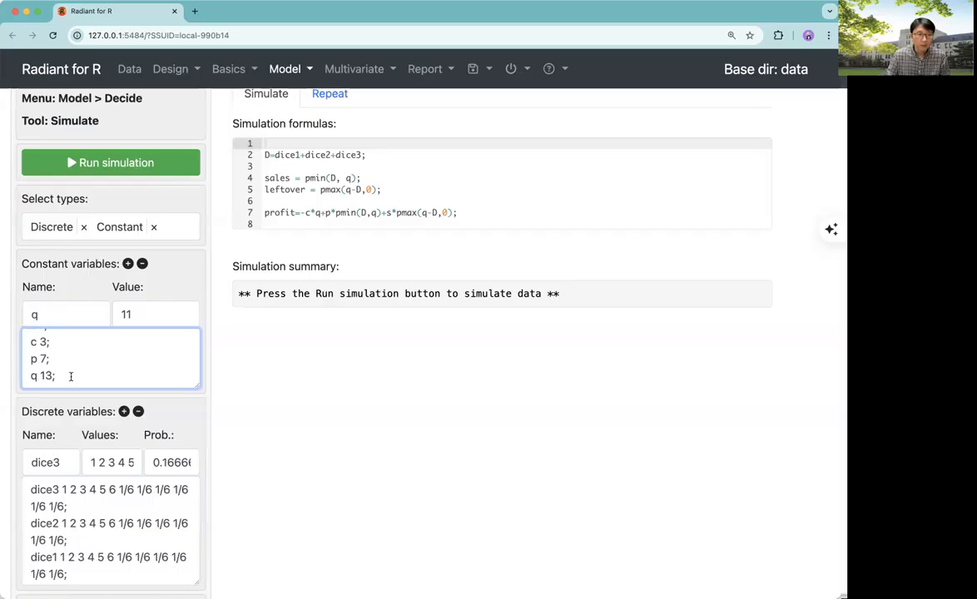
Review the constant definitions s, c and p in the constants list
{"action": "left_click", "coordinate": [72, 366]}
{"action": "scroll", "coordinate": [72, 366], "scroll_direction": "up", "scroll_amount": 1}
{"action": "left_click", "coordinate": [52, 356]}
{"action": "left_click", "coordinate": [55, 338]}
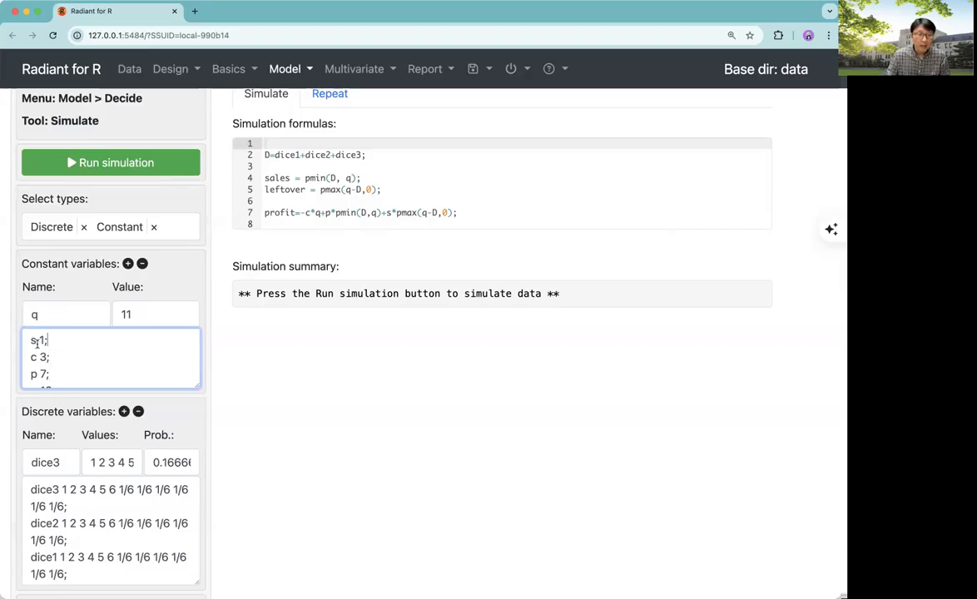
{"action": "left_click_drag", "start_coordinate": [34, 341], "coordinate": [30, 342]}
{"action": "left_click", "coordinate": [45, 341]}
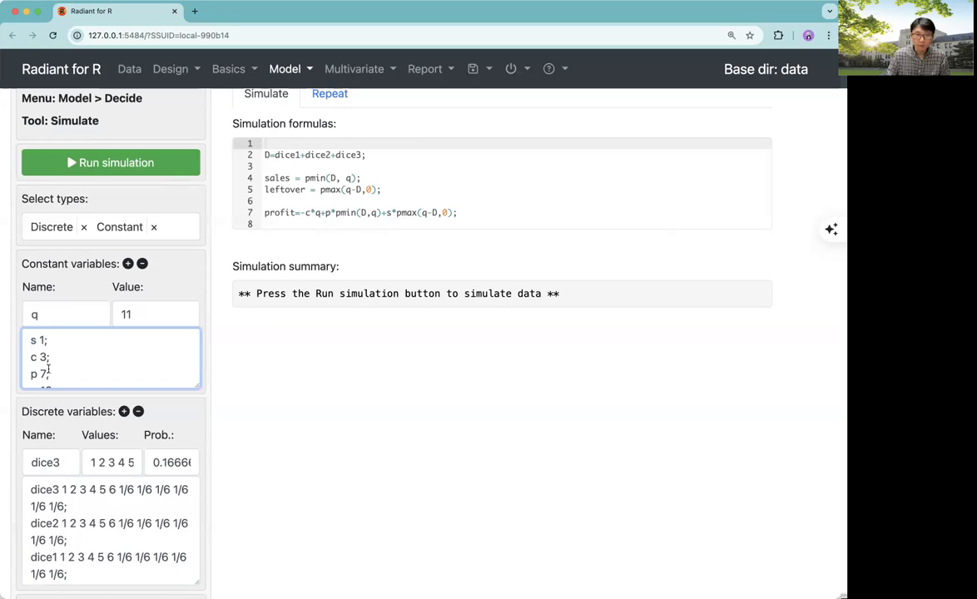
{"action": "scroll", "coordinate": [54, 384], "scroll_direction": "down", "scroll_amount": 1}
{"action": "left_click_drag", "start_coordinate": [56, 380], "coordinate": [23, 333]}
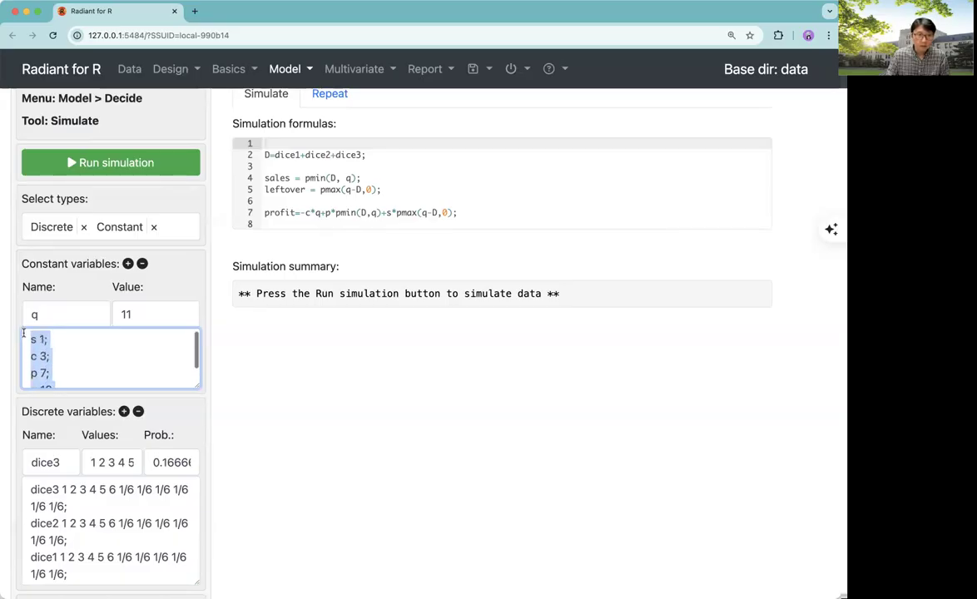
Rename the constants s, c and p to salvage, cost and price
{"action": "left_click", "coordinate": [34, 343]}
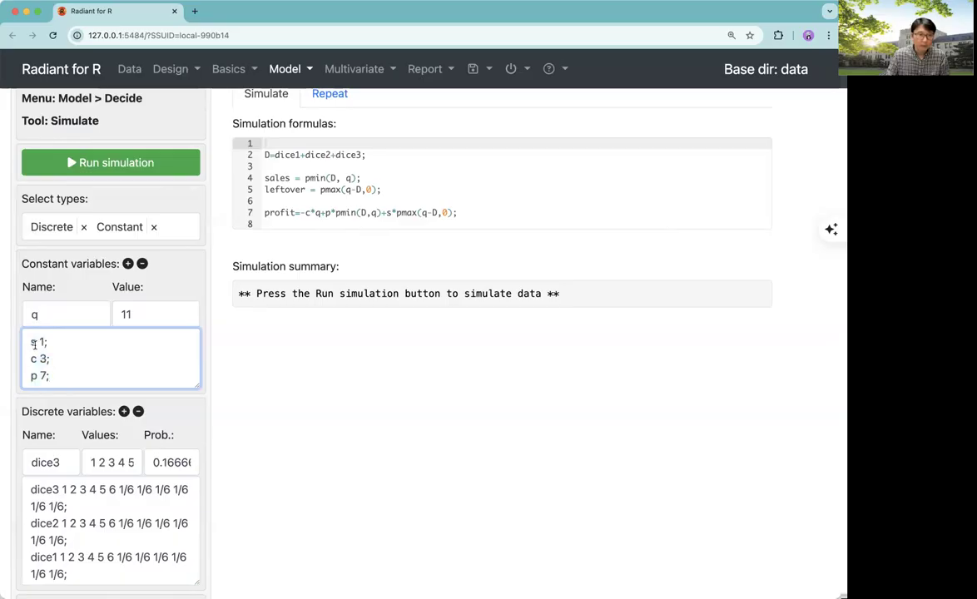
{"action": "type", "text": "ala"}
{"action": "type", "text": "age"}
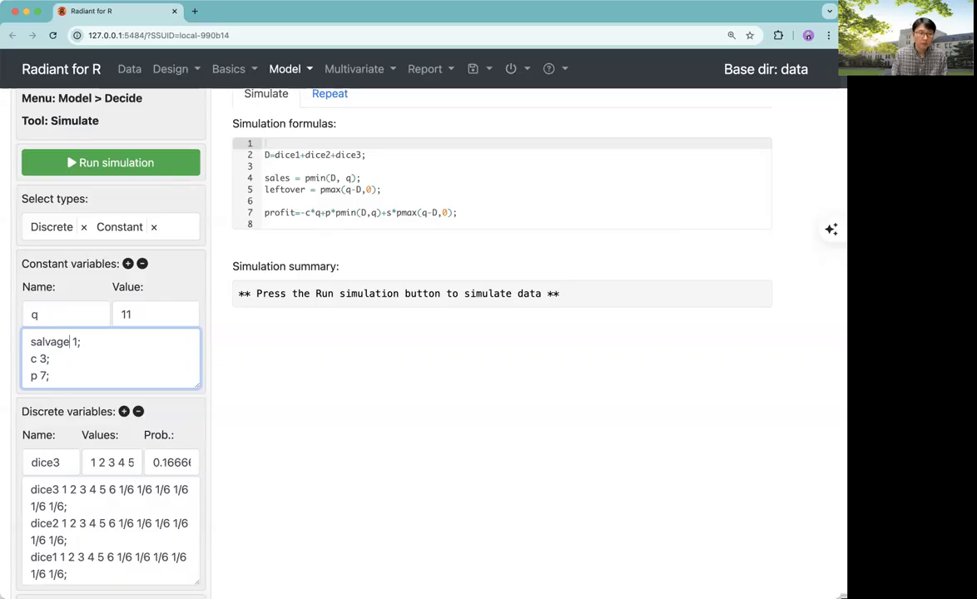
{"action": "double_click", "coordinate": [35, 358]}
{"action": "type", "text": "cost"}
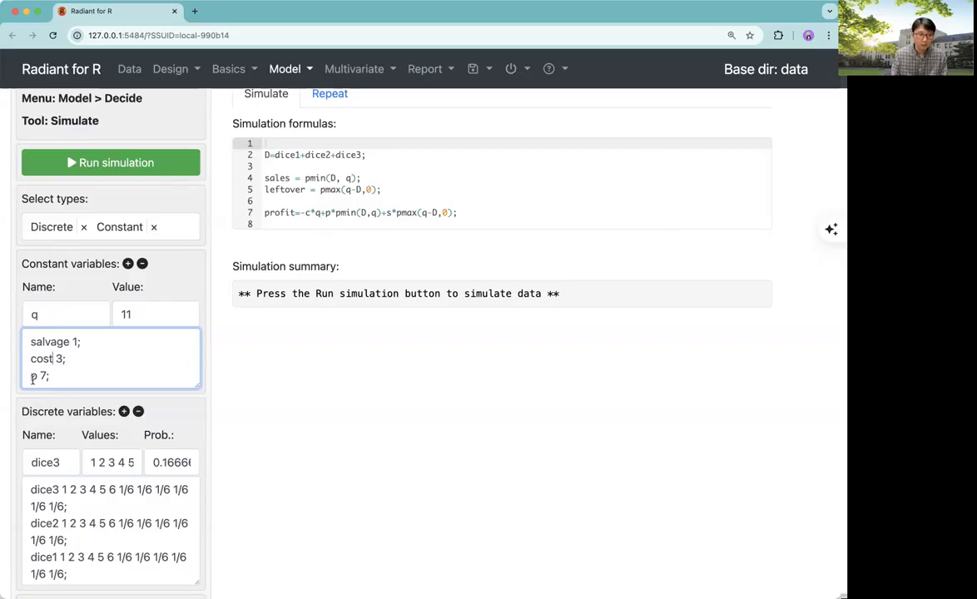
{"action": "double_click", "coordinate": [35, 375]}
{"action": "type", "text": "price"}
Add the constant q 13; on a new line below price
{"action": "left_click", "coordinate": [63, 375]}
{"action": "key", "text": "Return"}
{"action": "type", "text": "q 13;"}
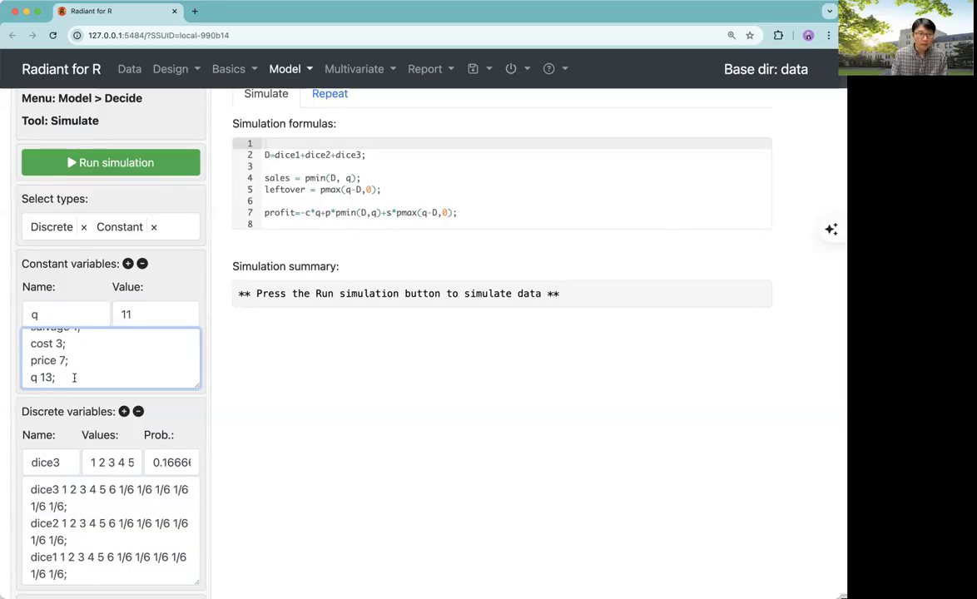
{"action": "scroll", "coordinate": [74, 379], "scroll_direction": "up", "scroll_amount": 2}
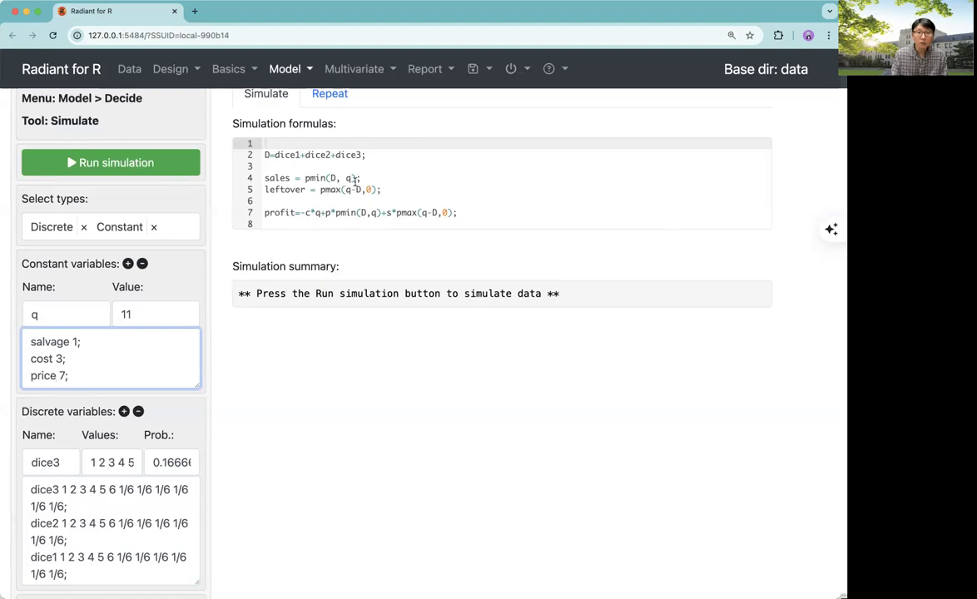
Rename D to demand in the first simulation formula
{"action": "left_click", "coordinate": [334, 180]}
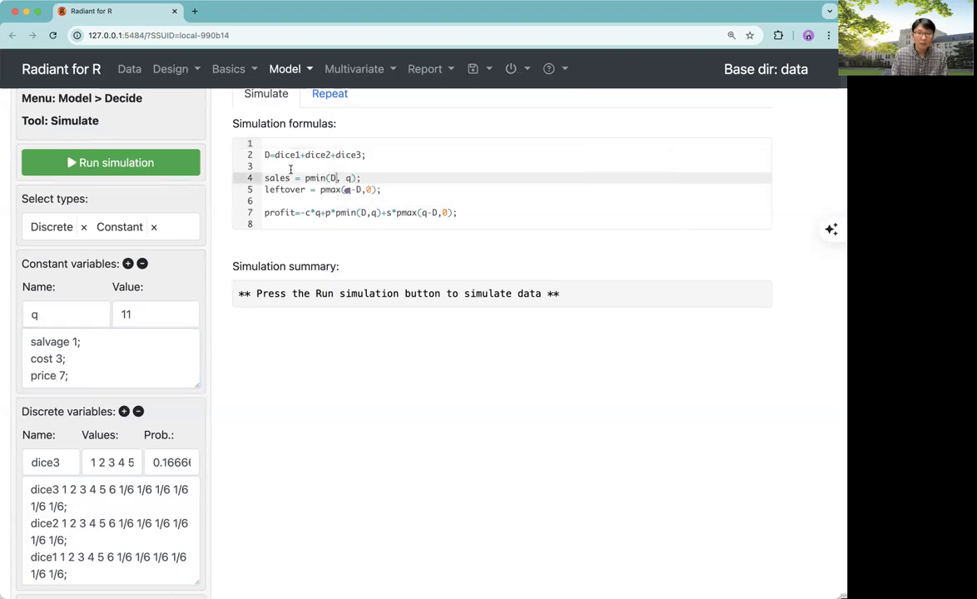
{"action": "left_click", "coordinate": [270, 156]}
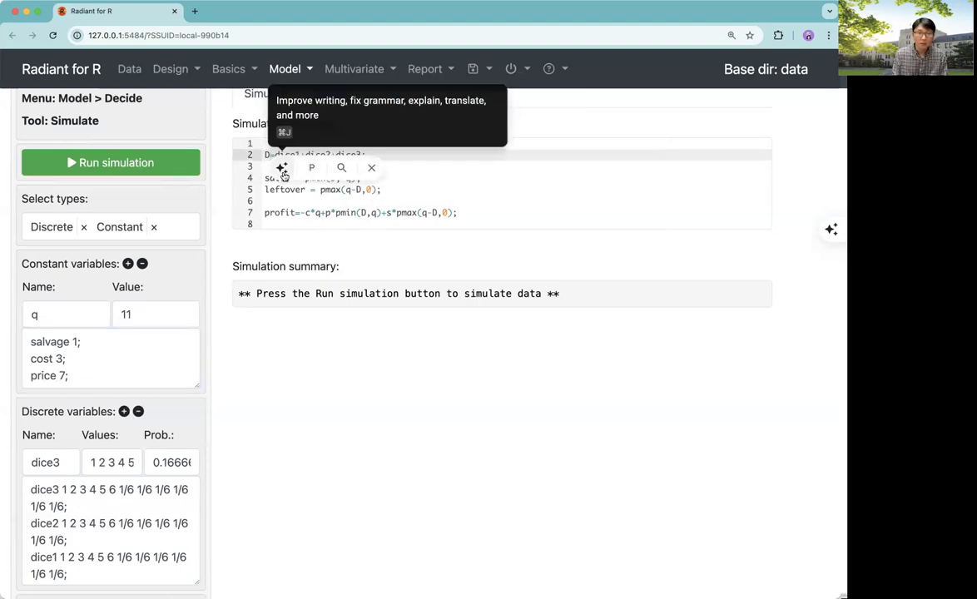
{"action": "key", "text": "BackSpace"}
{"action": "type", "text": "dema"}
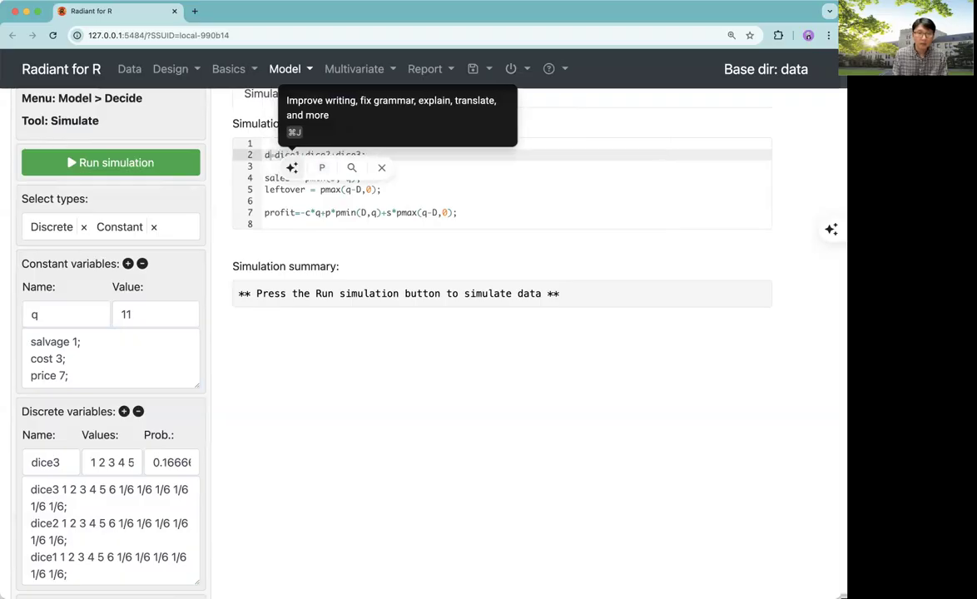
{"action": "type", "text": "nd"}
{"action": "left_click", "coordinate": [380, 189]}
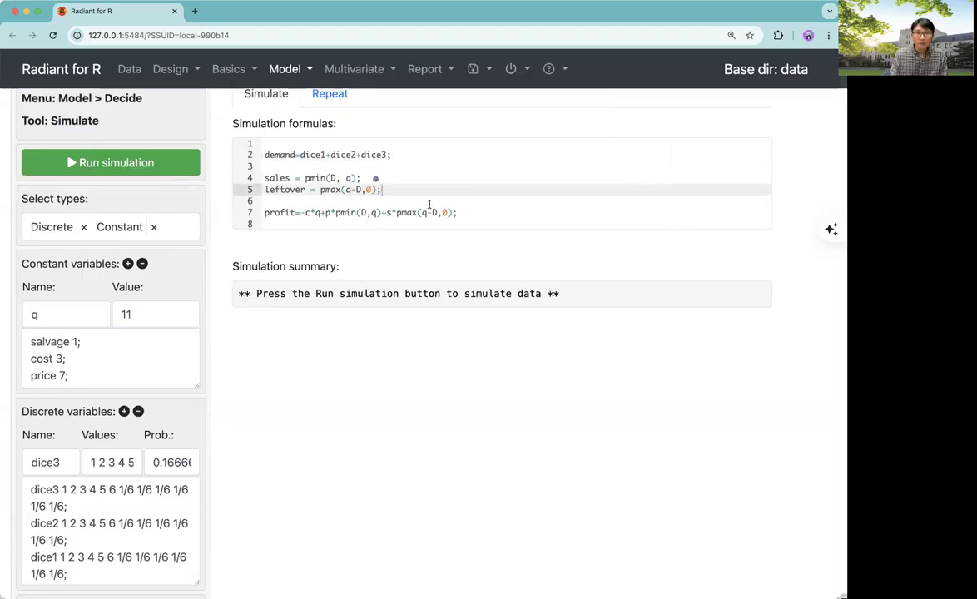
Replace D with demand in the sales and leftover formulas
{"action": "left_click", "coordinate": [309, 176]}
{"action": "key", "text": "BackSpace"}
{"action": "type", "text": "demand"}
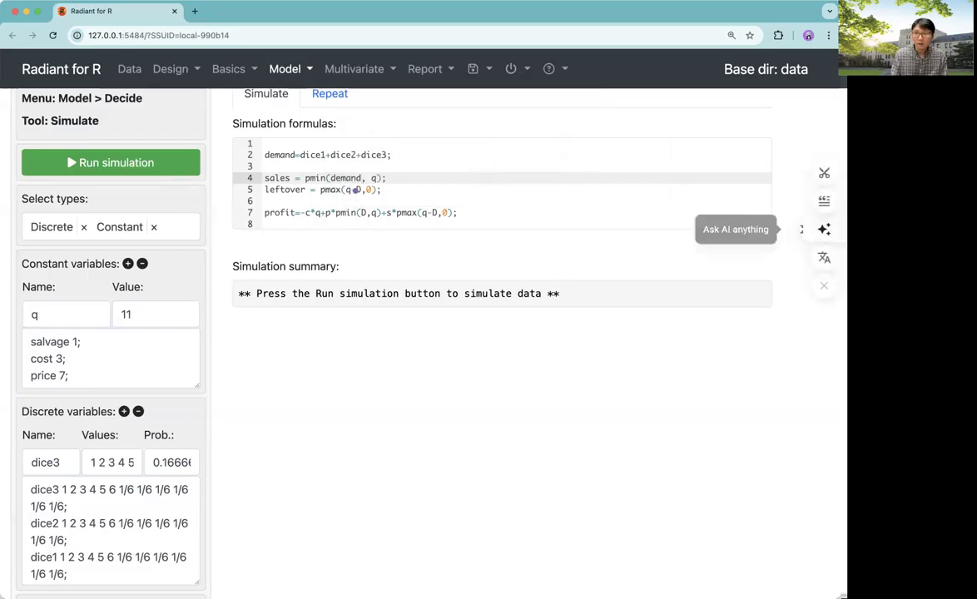
{"action": "left_click", "coordinate": [366, 203]}
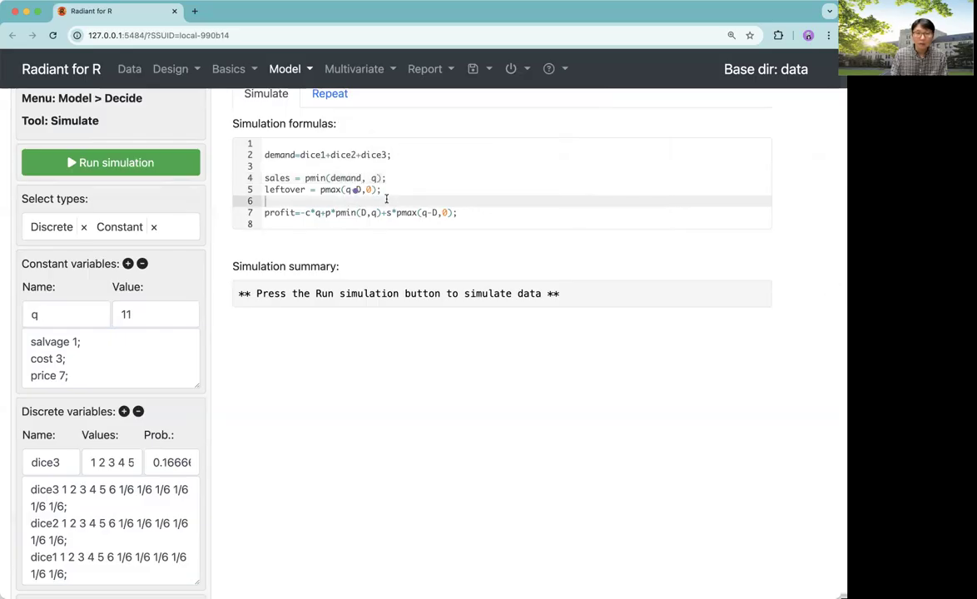
{"action": "left_click", "coordinate": [363, 193]}
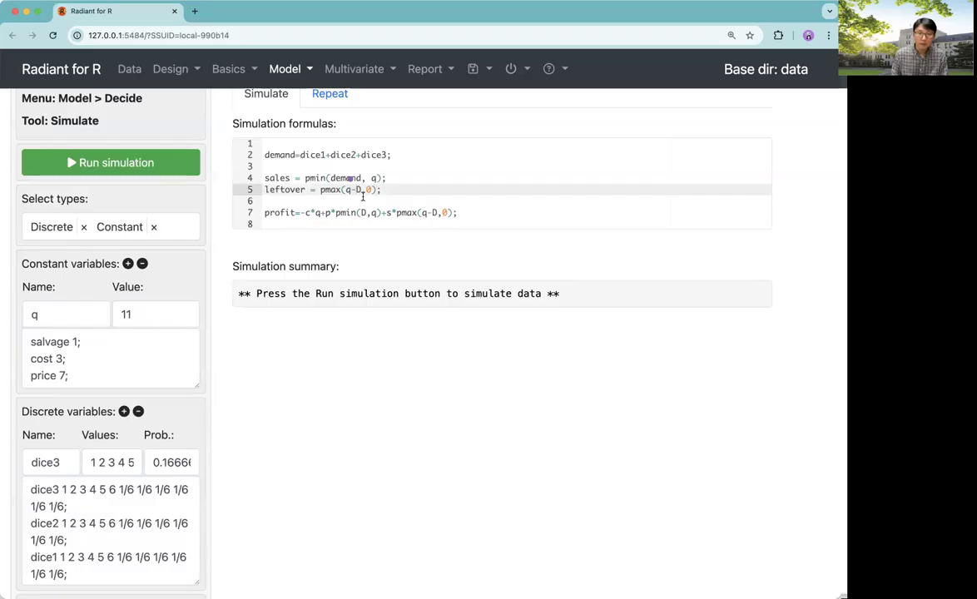
{"action": "key", "text": "BackSpace"}
{"action": "type", "text": "dem"}
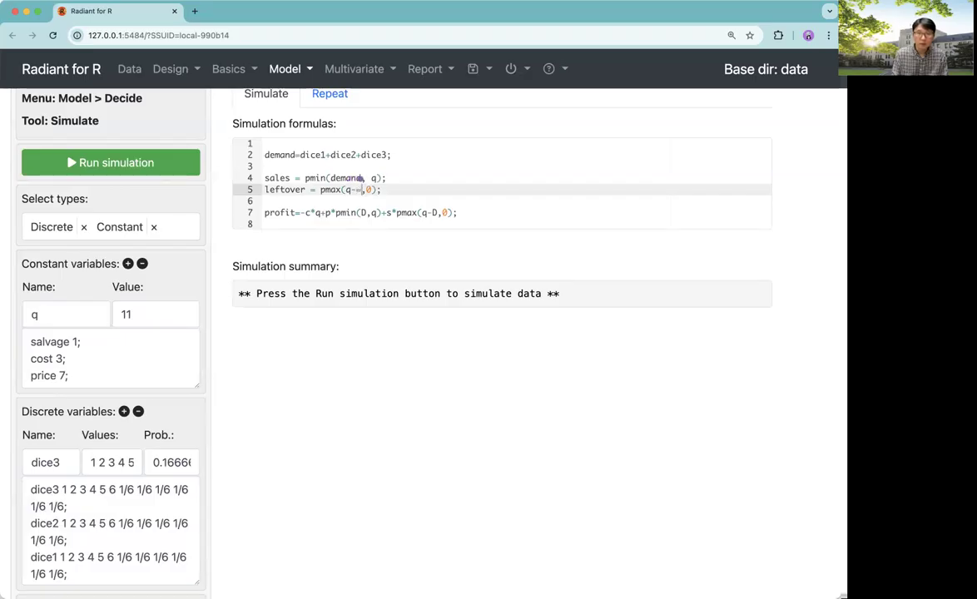
{"action": "type", "text": "and"}
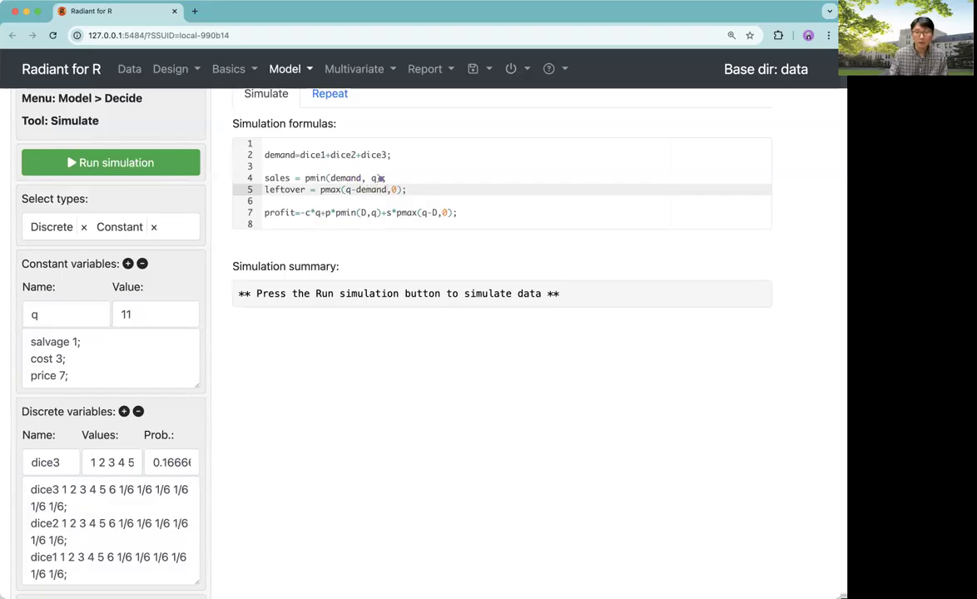
In the profit formula, replace c, p and pmin(D,q) with cost, price and sales
{"action": "left_click", "coordinate": [363, 221]}
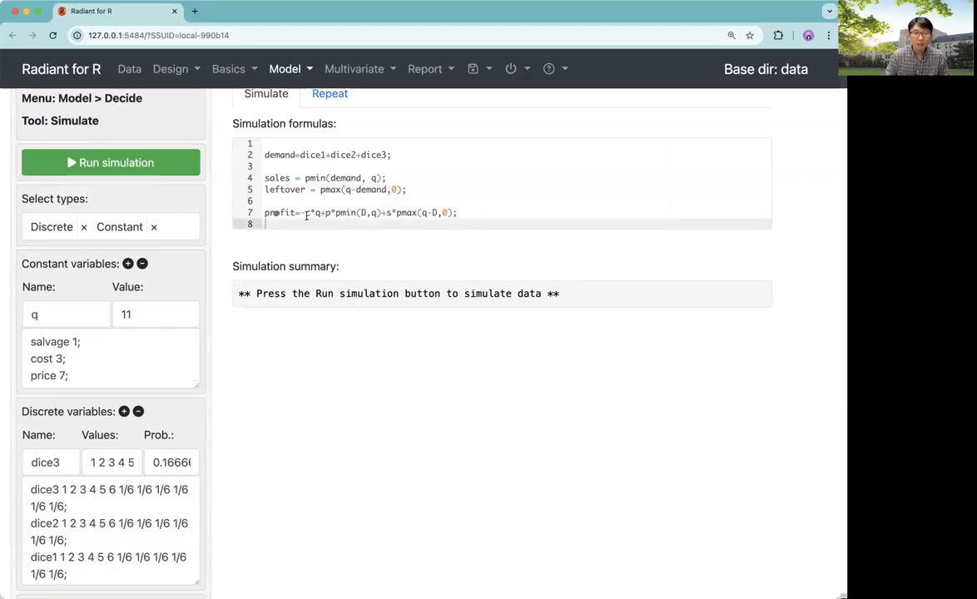
{"action": "left_click", "coordinate": [310, 214]}
{"action": "type", "text": "ost"}
{"action": "left_click", "coordinate": [345, 213]}
{"action": "type", "text": "rice"}
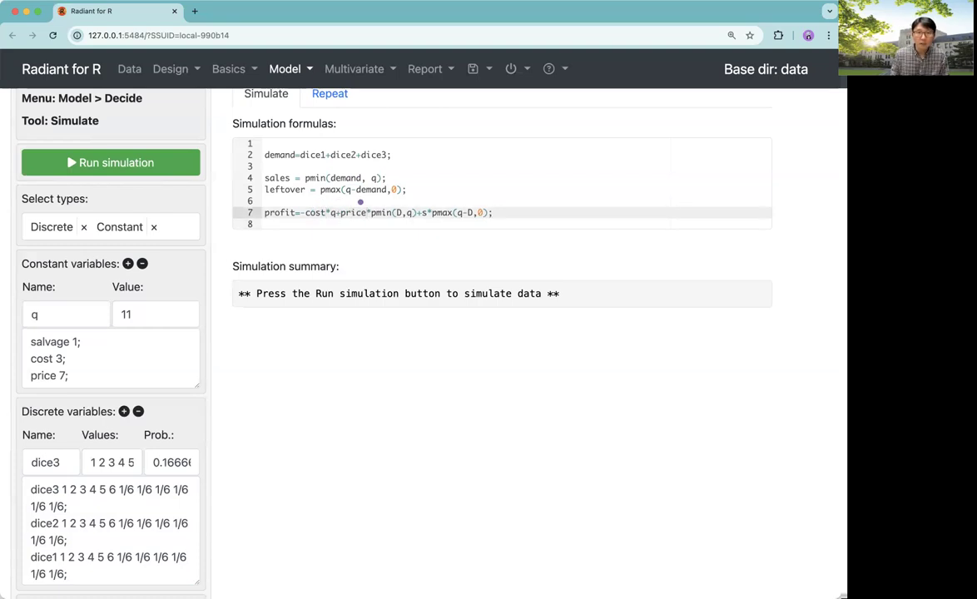
{"action": "left_click_drag", "start_coordinate": [371, 213], "coordinate": [413, 214]}
{"action": "type", "text": "sales"}
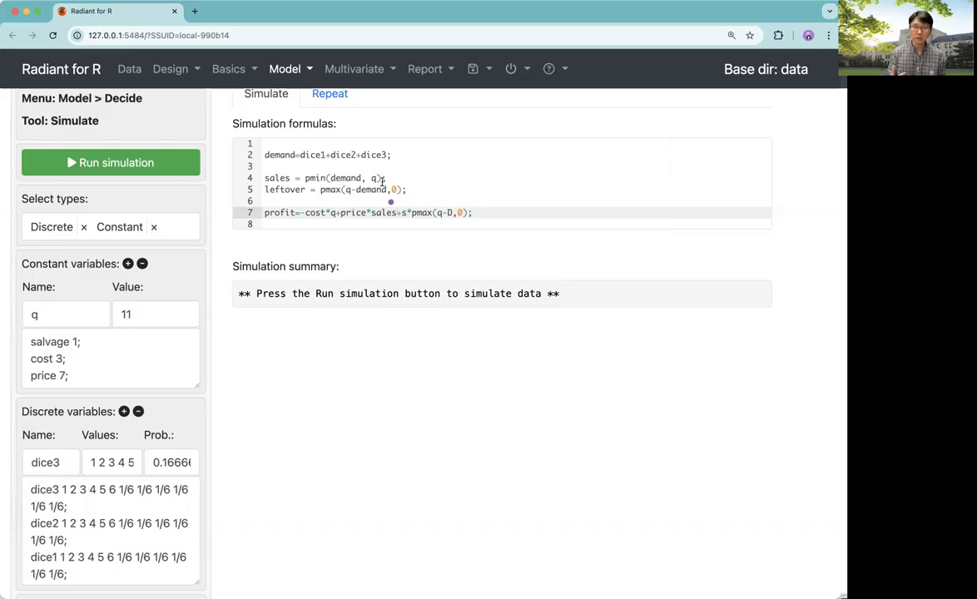
Replace s with salvage and pmax(q-D,0) with leftover in the profit formula
{"action": "key", "text": "Right"}
{"action": "key", "text": "Right"}
{"action": "type", "text": "alvage"}
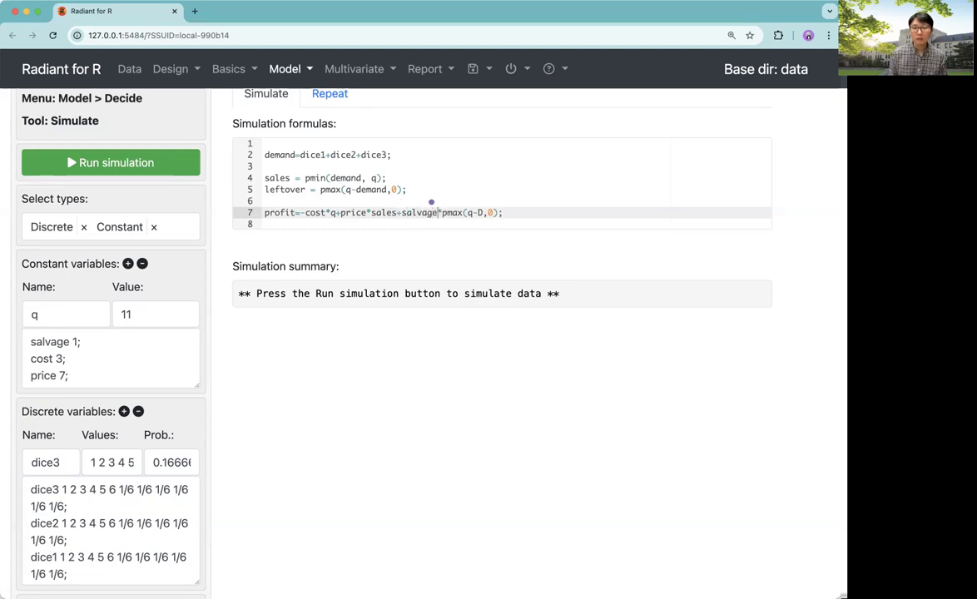
{"action": "left_click_drag", "start_coordinate": [442, 214], "coordinate": [497, 213]}
{"action": "key", "text": "BackSpace"}
{"action": "type", "text": "leftover"}
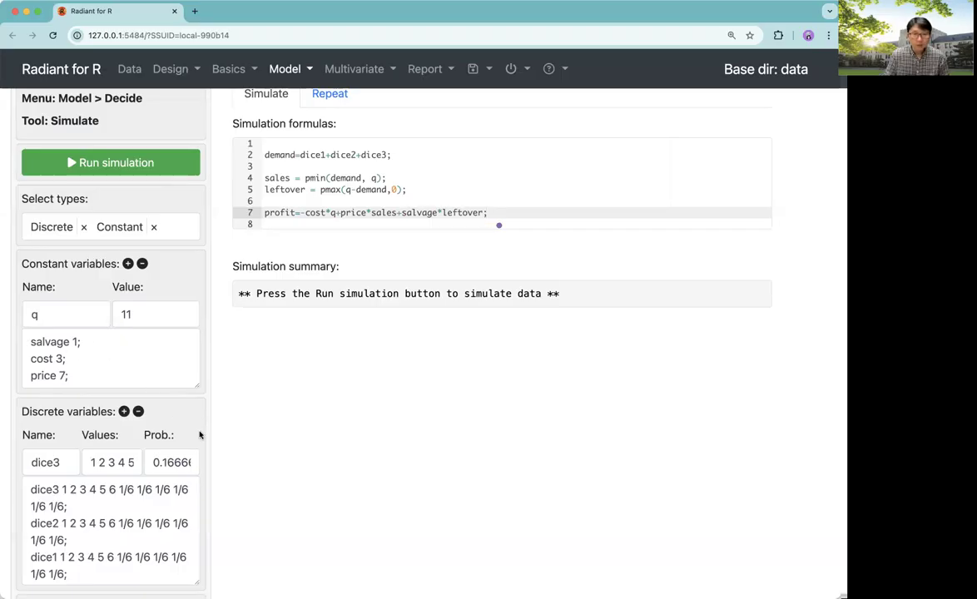
Review the demand, sales and leftover formulas
{"action": "left_click", "coordinate": [265, 154]}
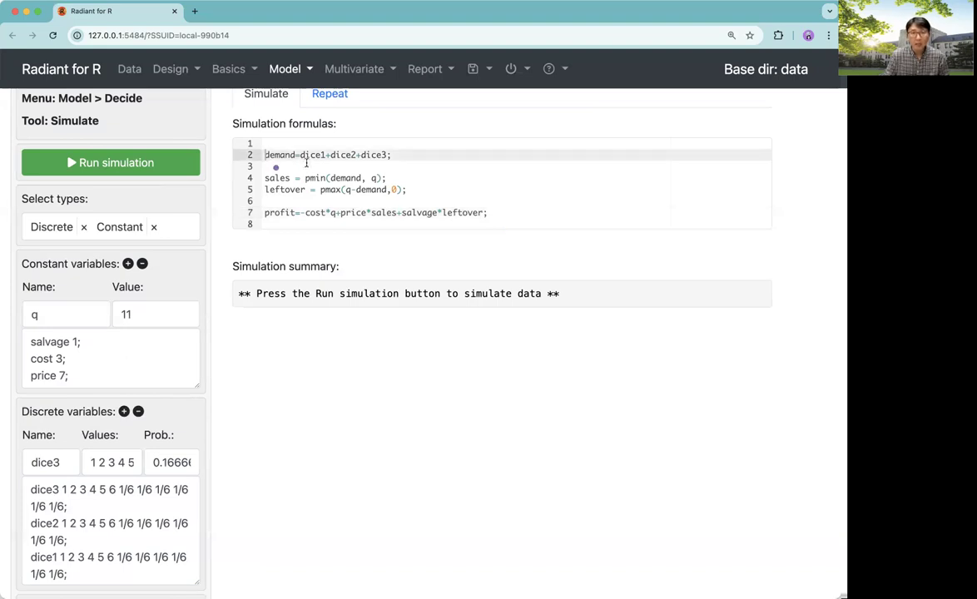
{"action": "left_click_drag", "start_coordinate": [300, 155], "coordinate": [403, 156]}
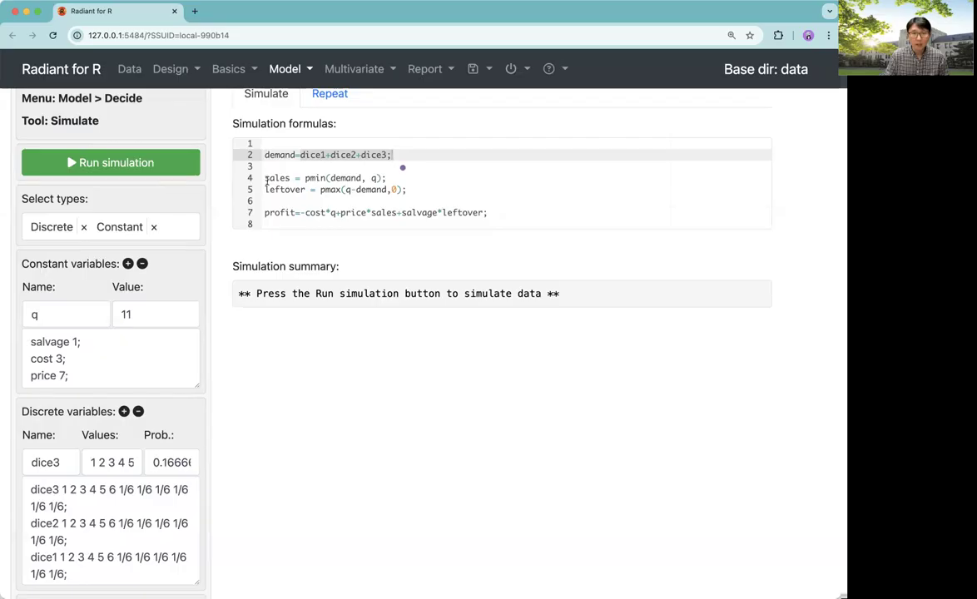
{"action": "left_click_drag", "start_coordinate": [267, 178], "coordinate": [387, 178]}
{"action": "left_click_drag", "start_coordinate": [264, 190], "coordinate": [406, 190]}
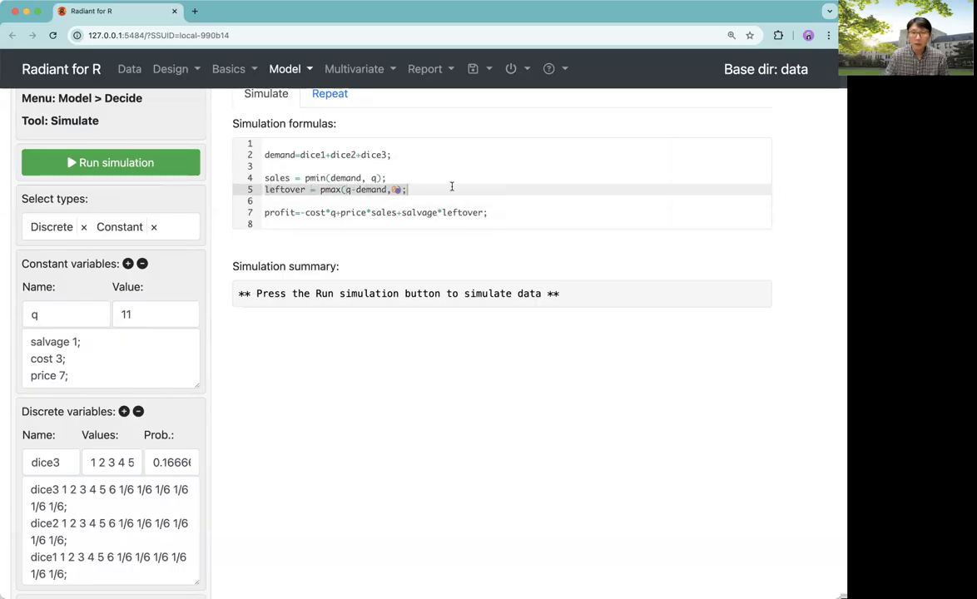
Retype the closing 0); of the leftover formula and add a space after profit=
{"action": "left_click", "coordinate": [414, 191]}
{"action": "key", "text": "BackSpace"}
{"action": "key", "text": "BackSpace"}
{"action": "key", "text": "BackSpace"}
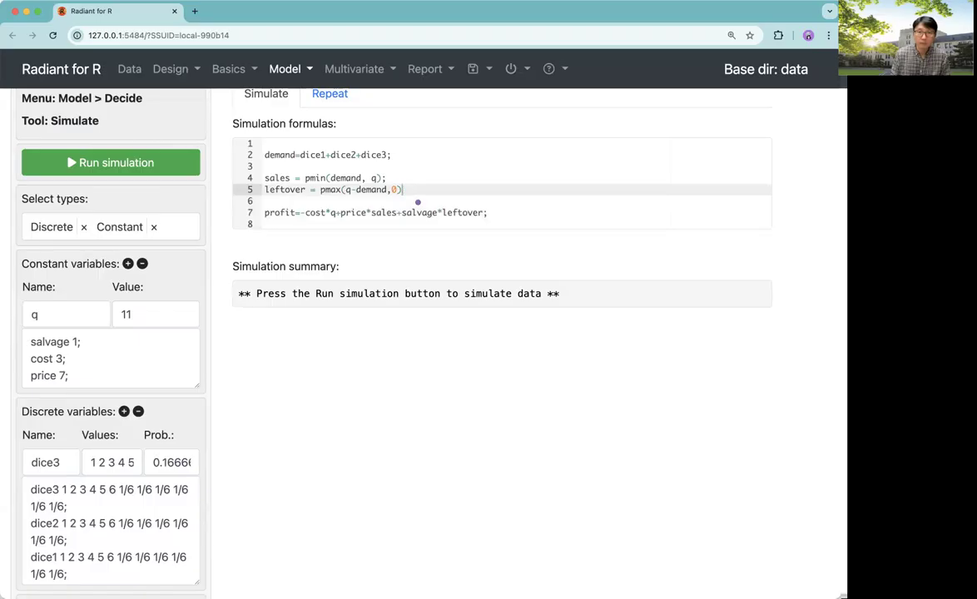
{"action": "type", "text": "0);"}
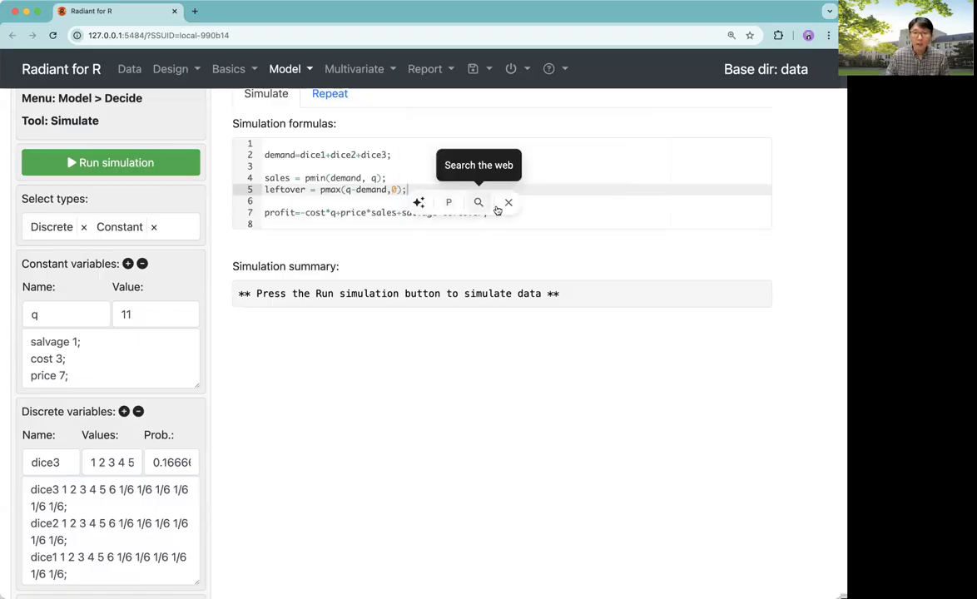
{"action": "left_click", "coordinate": [402, 198]}
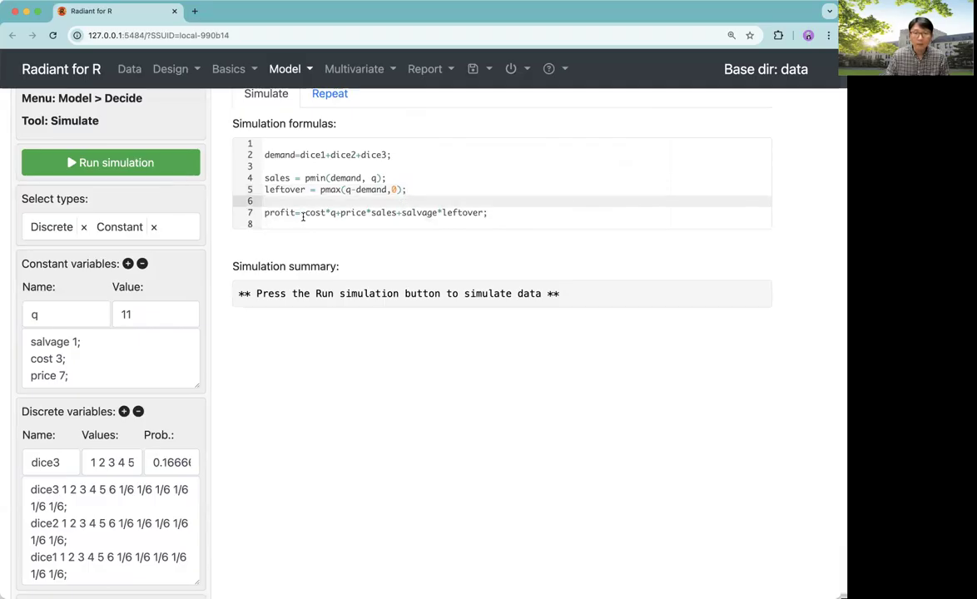
{"action": "left_click", "coordinate": [303, 213]}
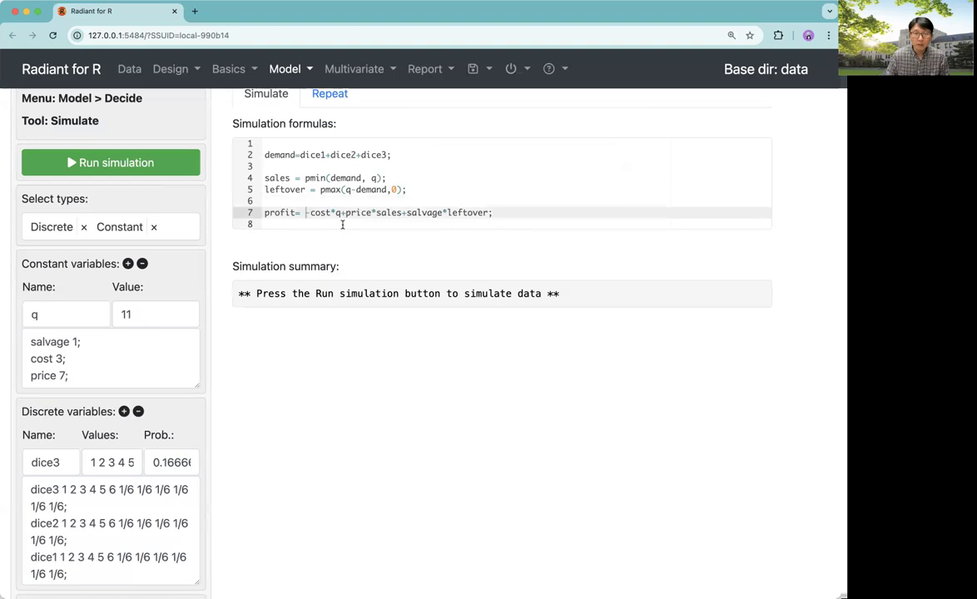
{"action": "left_click_drag", "start_coordinate": [340, 216], "coordinate": [322, 216]}
{"action": "left_click", "coordinate": [500, 213]}
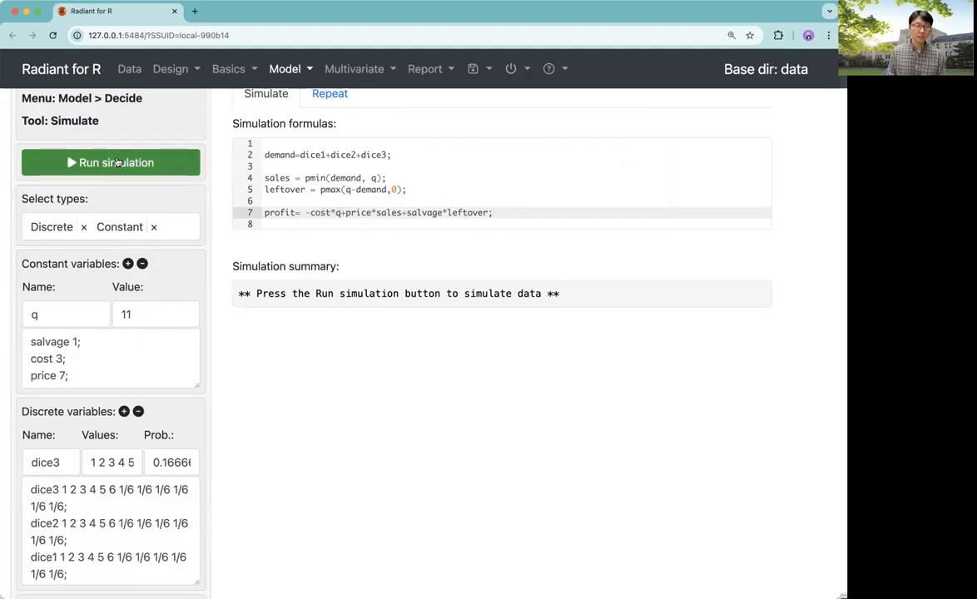
Add the constant q with value 11 below price in the constants list
{"action": "left_click", "coordinate": [148, 350]}
{"action": "key", "text": "Return"}
{"action": "type", "text": "q 13;"}
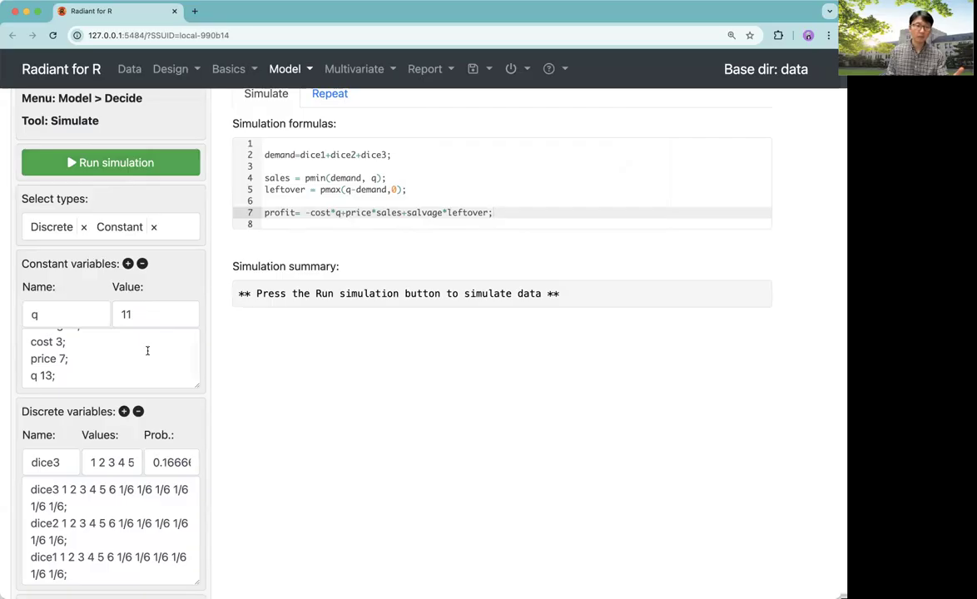
{"action": "left_click", "coordinate": [52, 375]}
{"action": "key", "text": "BackSpace"}
{"action": "key", "text": "BackSpace"}
{"action": "type", "text": "11"}
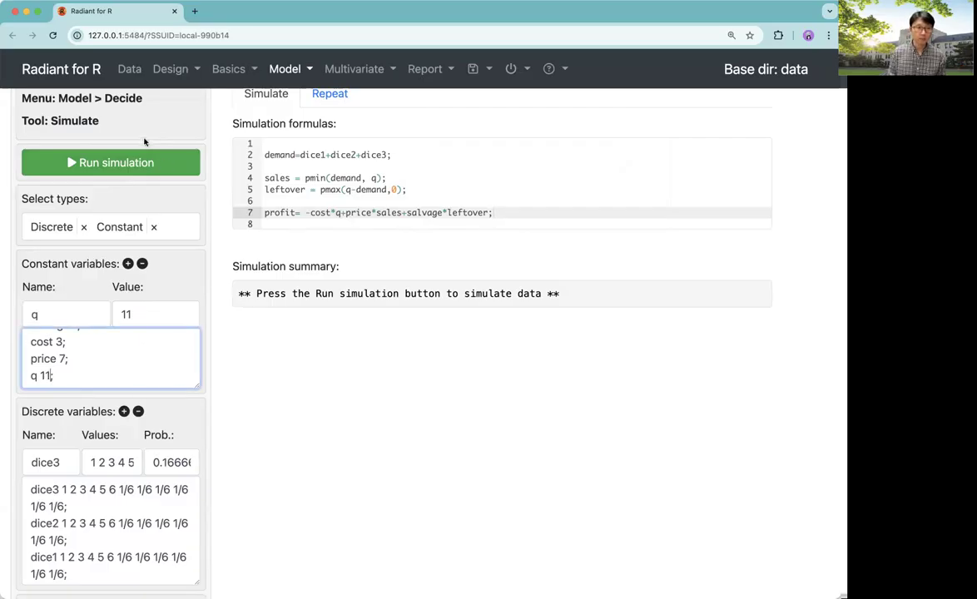
Run the simulation and review the simulation summary
{"action": "left_click", "coordinate": [148, 162]}
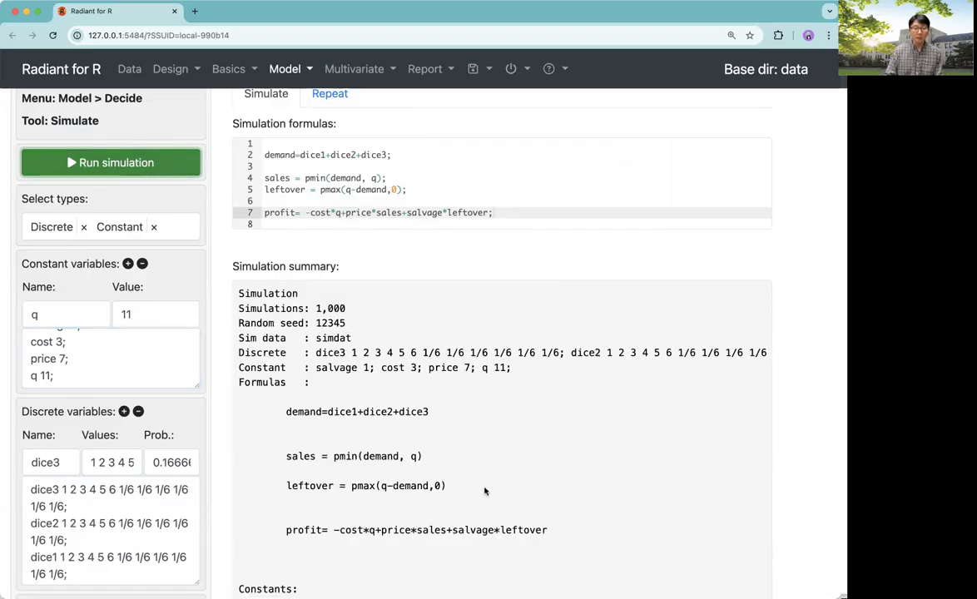
{"action": "scroll", "coordinate": [485, 491], "scroll_direction": "down", "scroll_amount": 2}
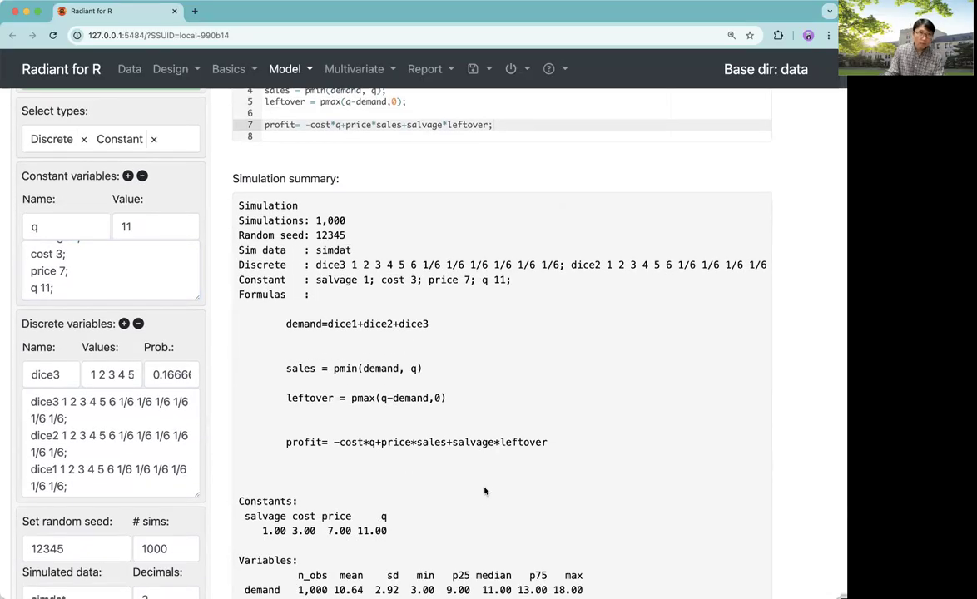
Review the simulation settings and the mean profit in the simulation summary
{"action": "scroll", "coordinate": [483, 491], "scroll_direction": "up", "scroll_amount": 2}
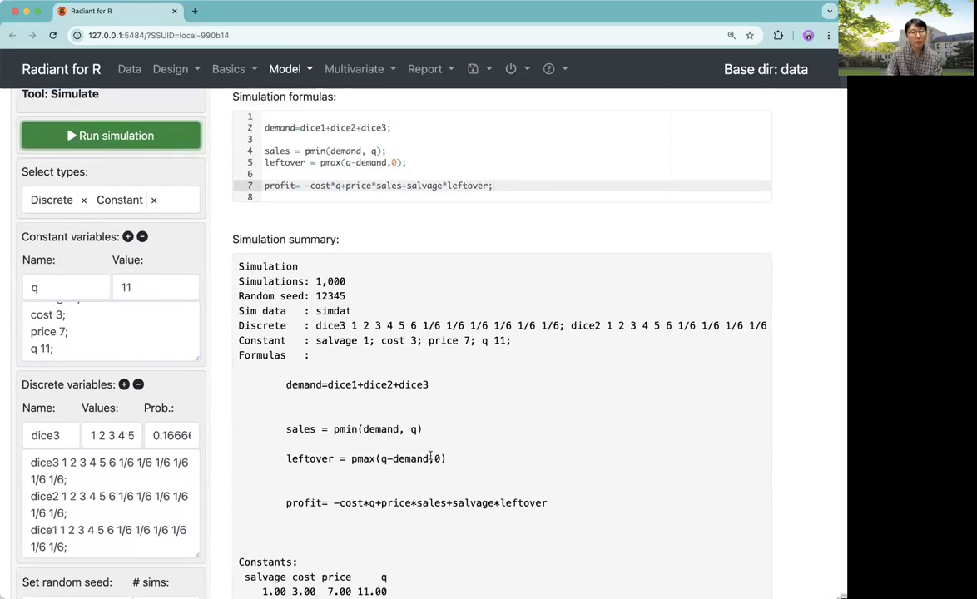
{"action": "scroll", "coordinate": [417, 477], "scroll_direction": "down", "scroll_amount": 5}
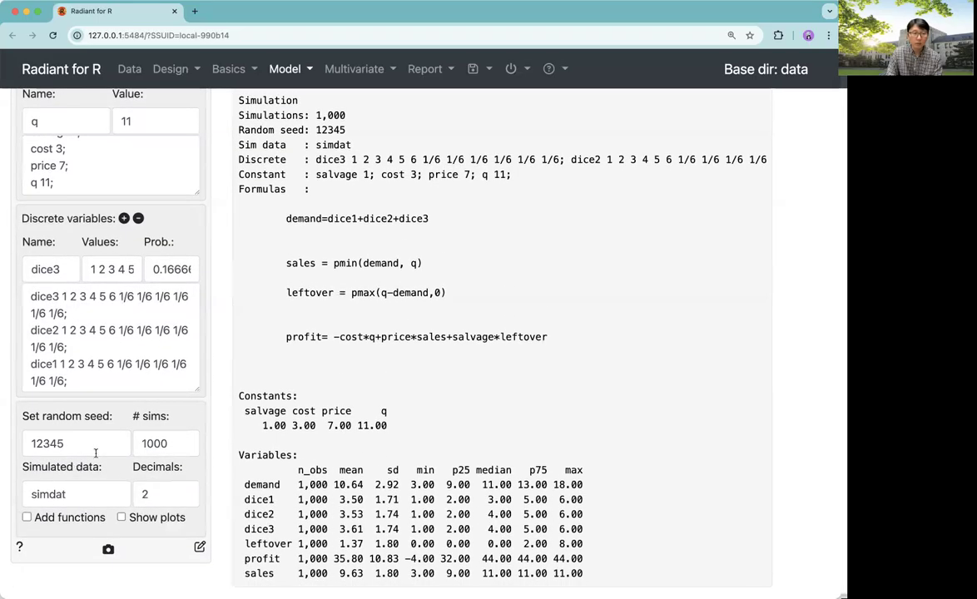
{"action": "left_click", "coordinate": [167, 444]}
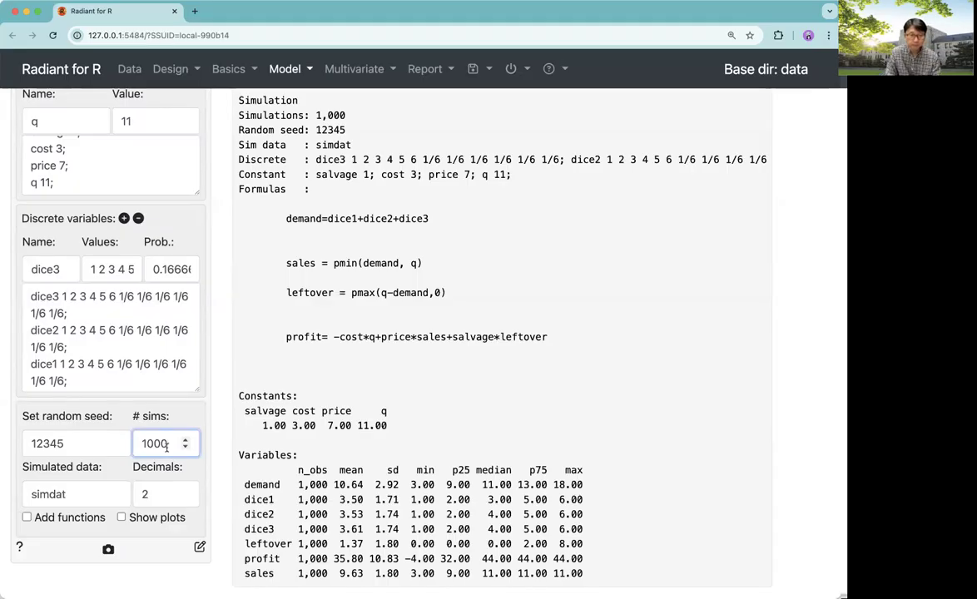
{"action": "left_click", "coordinate": [74, 445]}
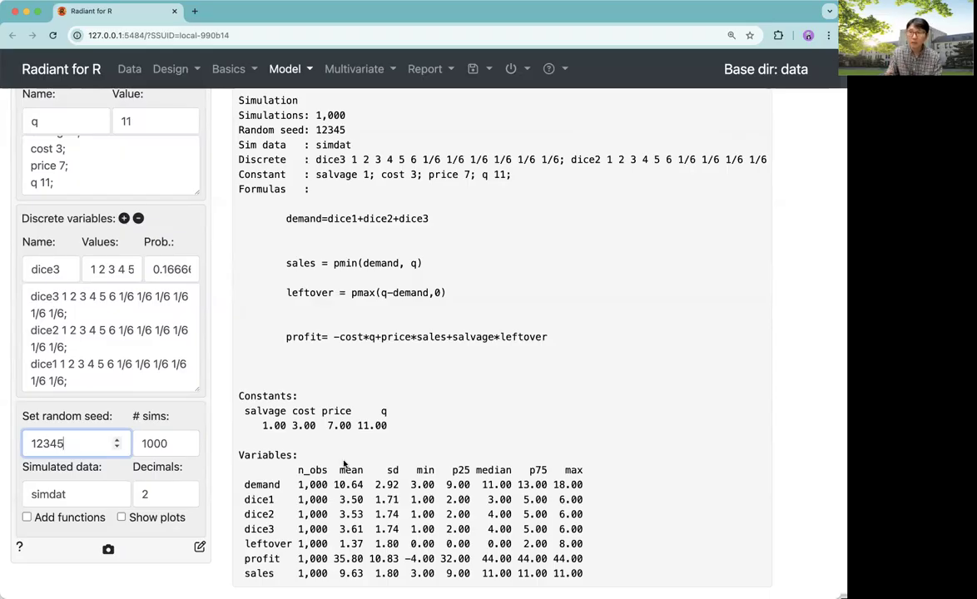
{"action": "left_click", "coordinate": [445, 455]}
{"action": "scroll", "coordinate": [438, 447], "scroll_direction": "down", "scroll_amount": 1}
{"action": "mouse_move", "coordinate": [337, 560]}
{"action": "left_mouse_down"}
{"action": "mouse_move", "coordinate": [363, 559]}
{"action": "mouse_move", "coordinate": [334, 560]}
{"action": "left_mouse_up"}
{"action": "left_click", "coordinate": [365, 569]}
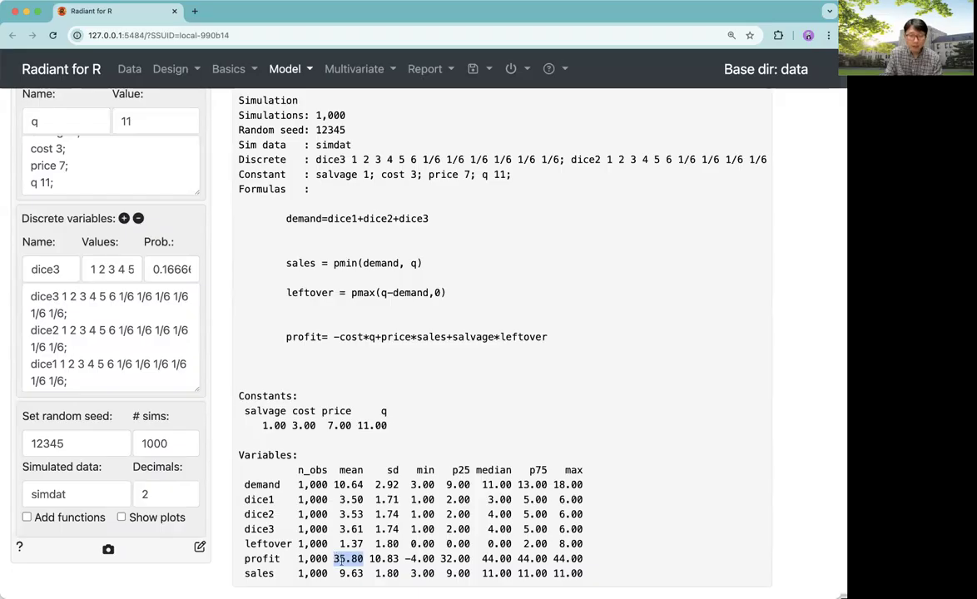
{"action": "left_click", "coordinate": [334, 515]}
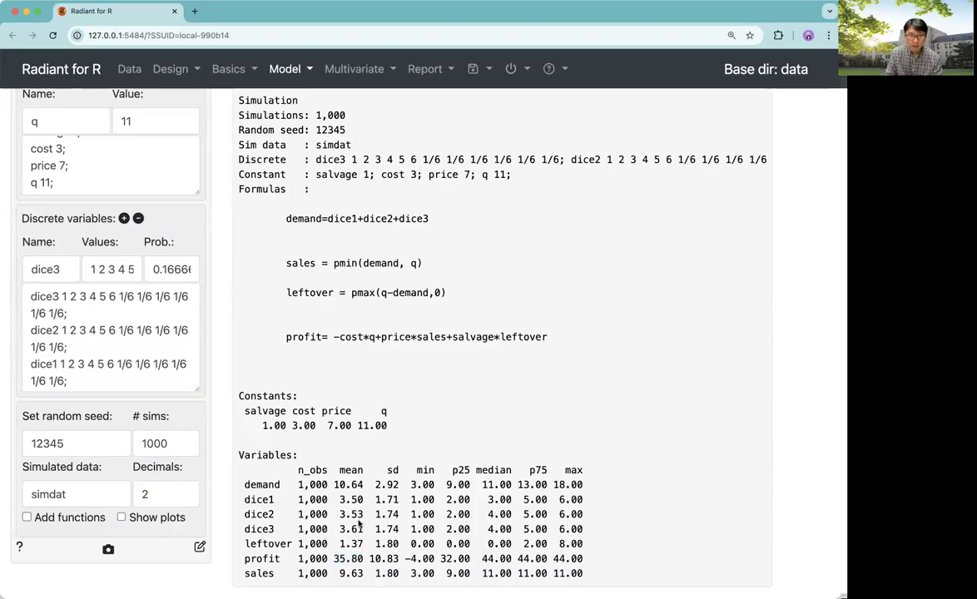
Change the constant q to 12 in the constants list and rerun the simulation
{"action": "scroll", "coordinate": [360, 522], "scroll_direction": "up", "scroll_amount": 1}
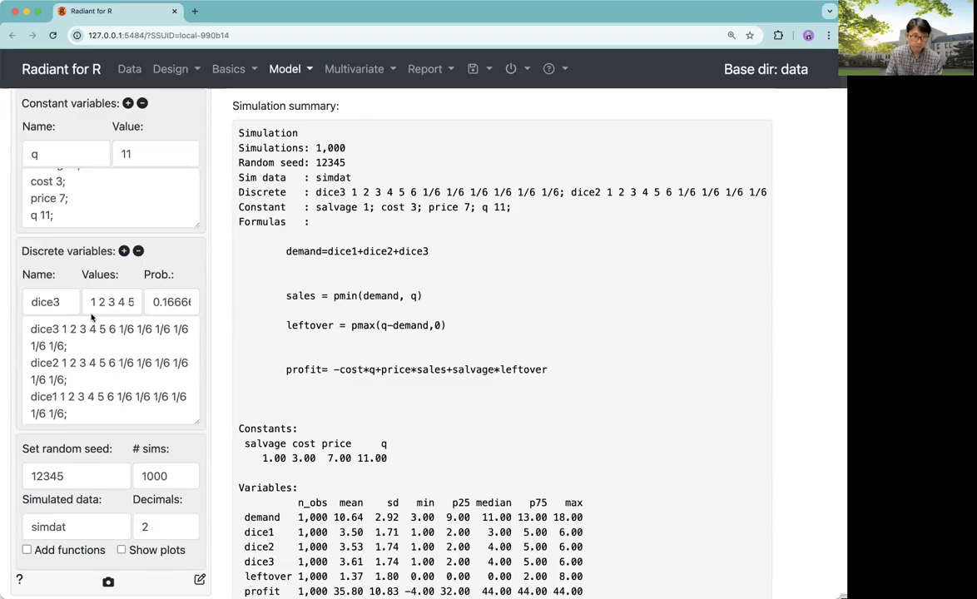
{"action": "left_click", "coordinate": [45, 214]}
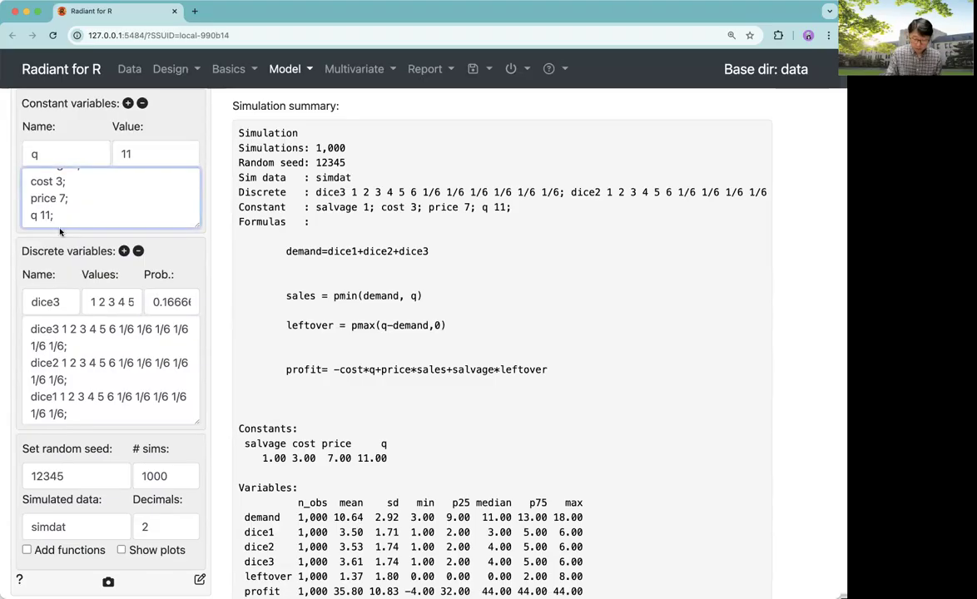
{"action": "key", "text": "BackSpace"}
{"action": "type", "text": "2"}
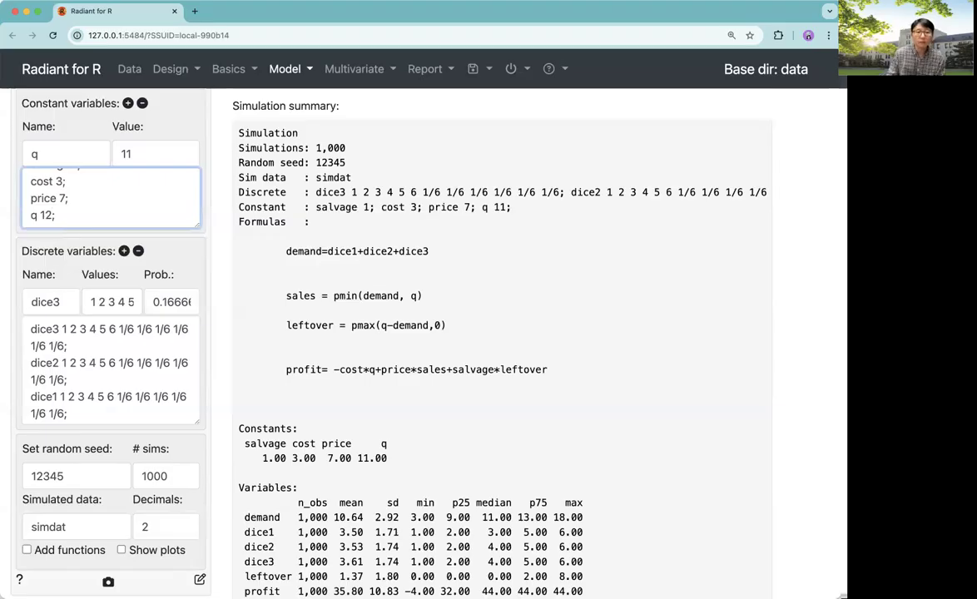
{"action": "left_click", "coordinate": [253, 312]}
{"action": "scroll", "coordinate": [253, 311], "scroll_direction": "up", "scroll_amount": 4}
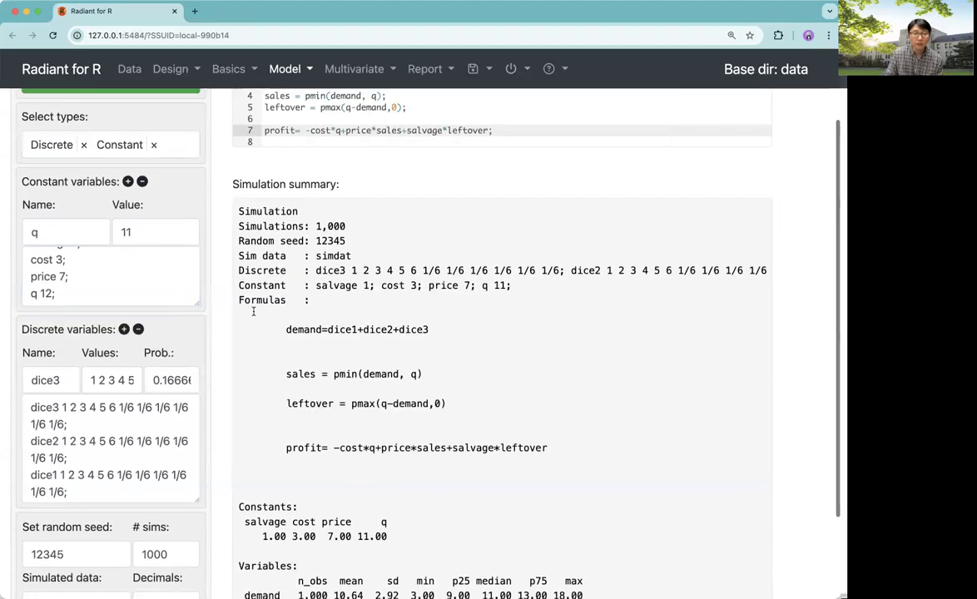
{"action": "left_click", "coordinate": [179, 170]}
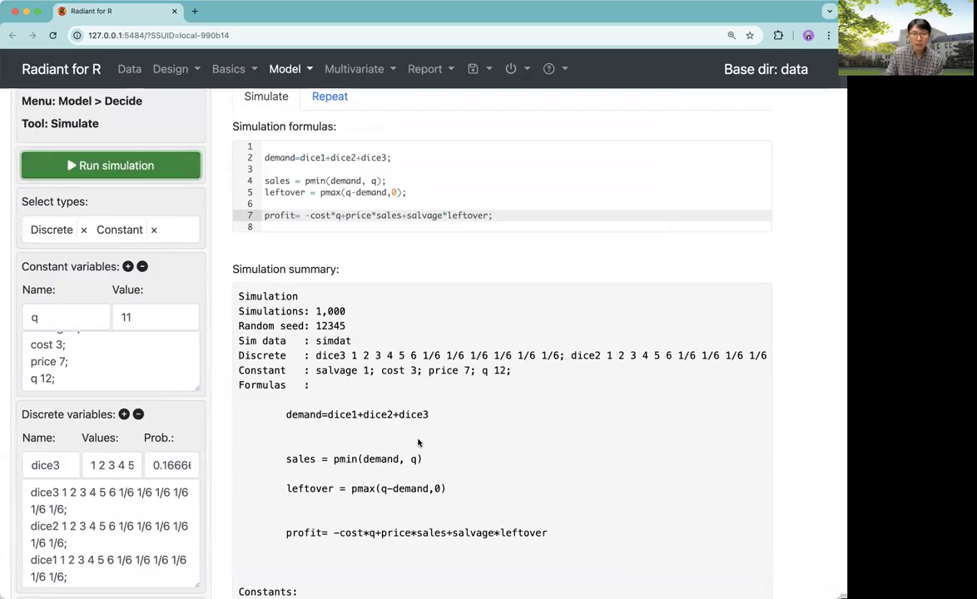
{"action": "scroll", "coordinate": [417, 442], "scroll_direction": "down", "scroll_amount": 5}
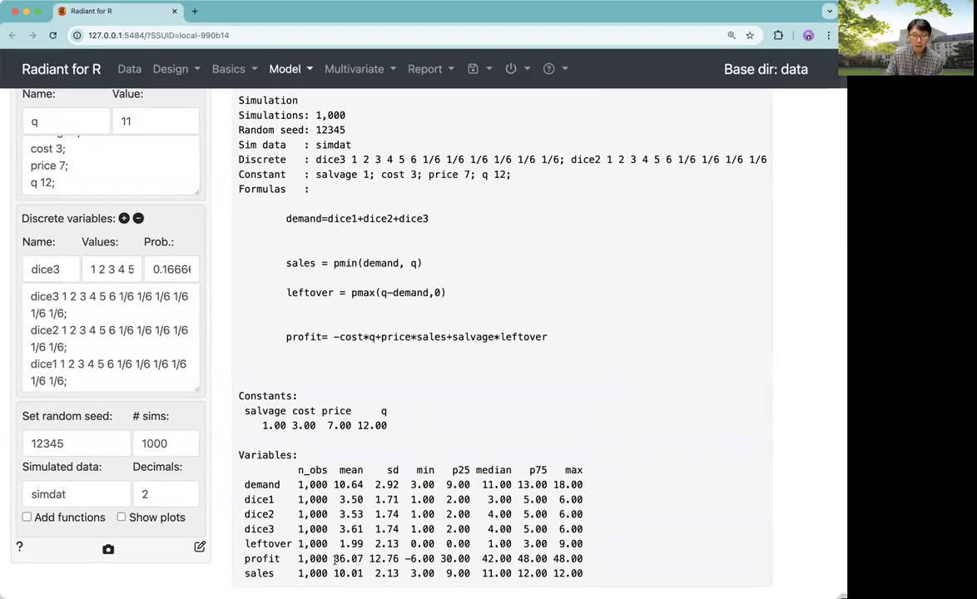
{"action": "left_click_drag", "start_coordinate": [333, 558], "coordinate": [367, 559]}
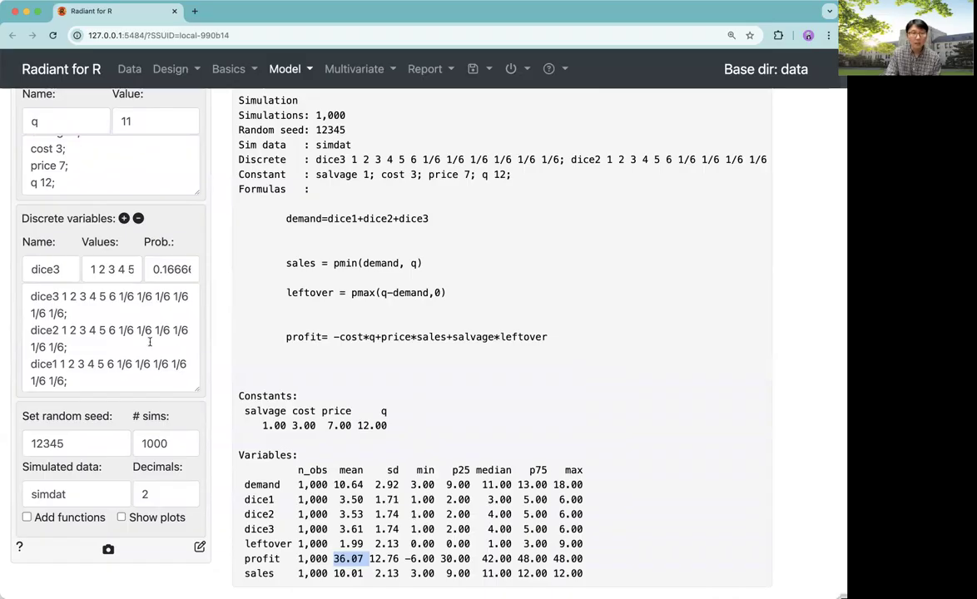
Change the constant q to 13 in the constants list and rerun the simulation
{"action": "left_click", "coordinate": [52, 183]}
{"action": "key", "text": "BackSpace"}
{"action": "type", "text": "3"}
{"action": "key", "text": "Return"}
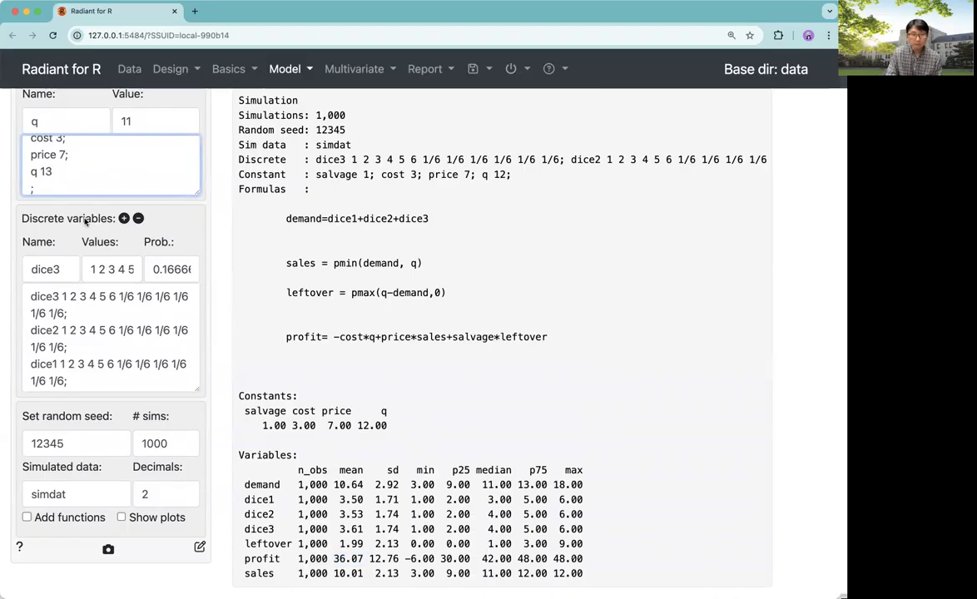
{"action": "scroll", "coordinate": [93, 177], "scroll_direction": "up", "scroll_amount": 1}
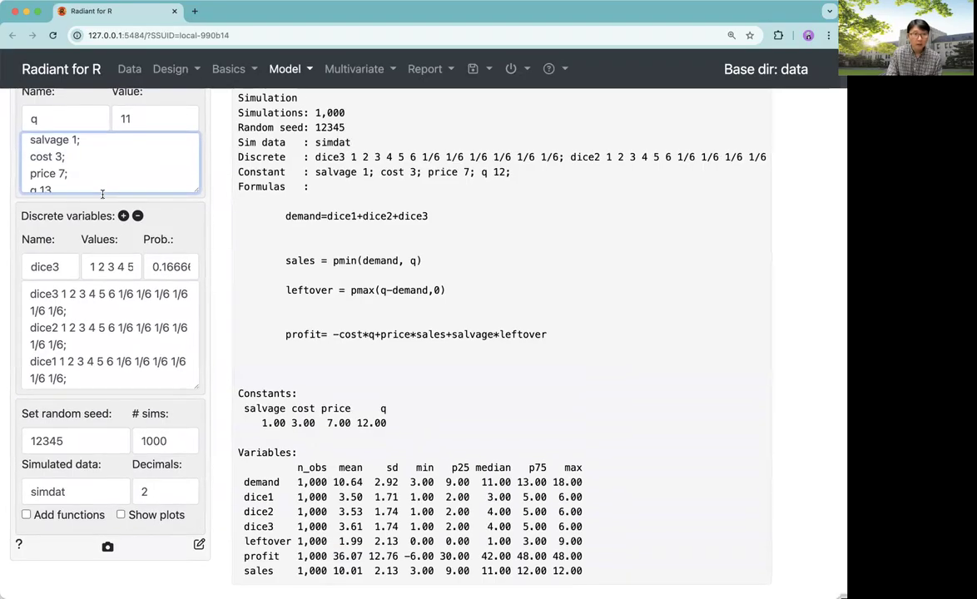
{"action": "scroll", "coordinate": [102, 176], "scroll_direction": "down", "scroll_amount": 1}
{"action": "key", "text": "BackSpace"}
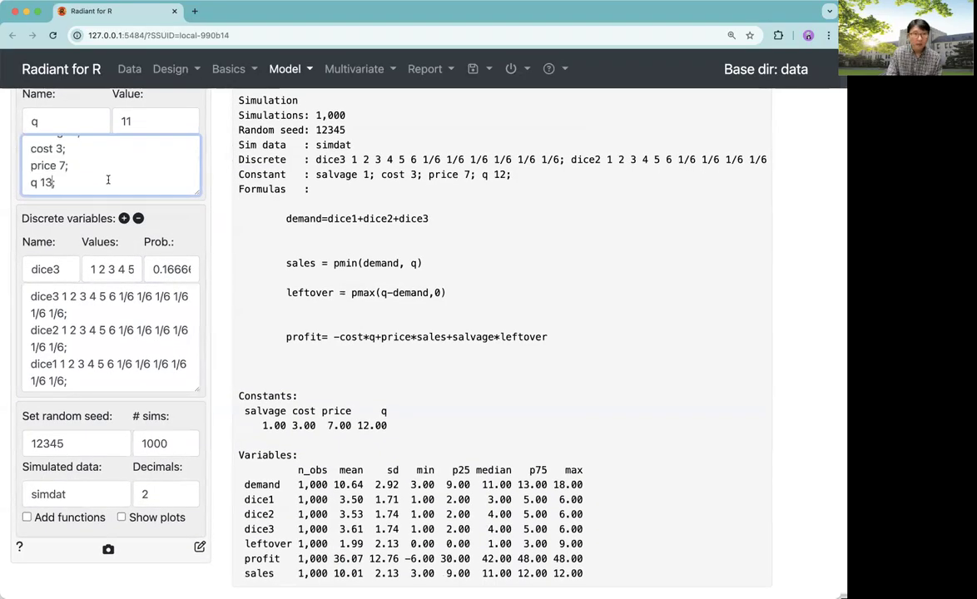
{"action": "scroll", "coordinate": [196, 229], "scroll_direction": "up", "scroll_amount": 3}
{"action": "scroll", "coordinate": [196, 231], "scroll_direction": "up", "scroll_amount": 4}
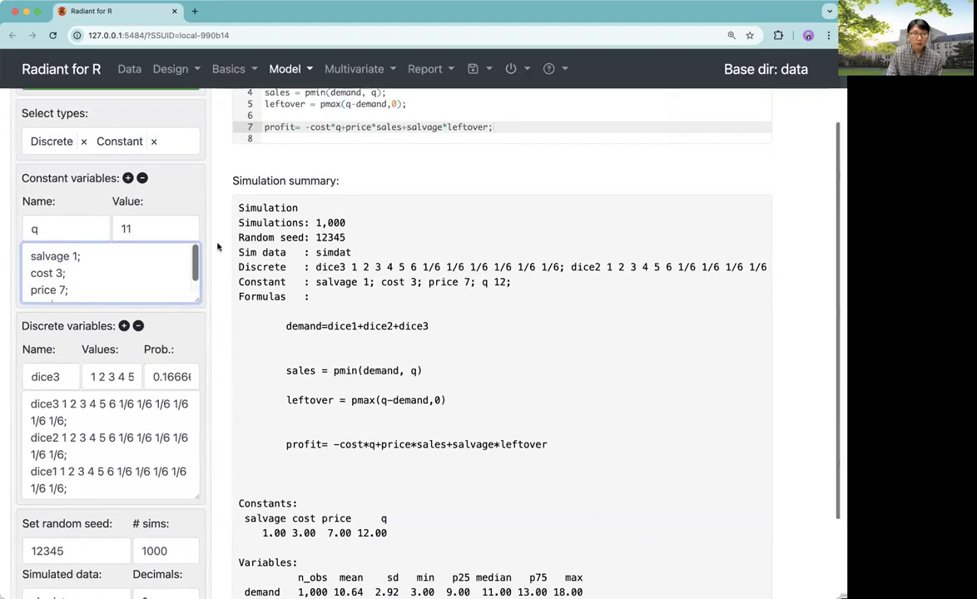
{"action": "left_click", "coordinate": [117, 152]}
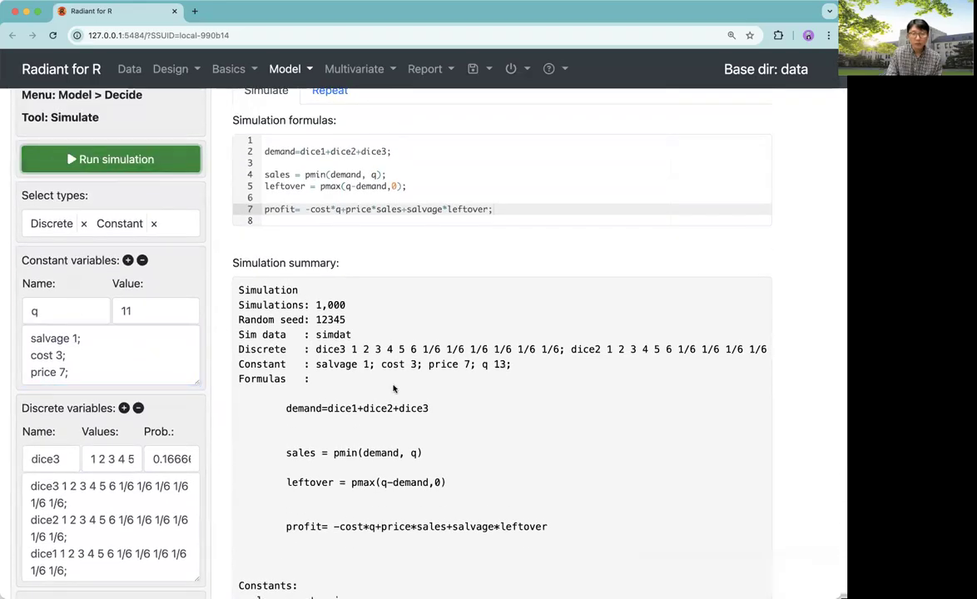
{"action": "scroll", "coordinate": [358, 465], "scroll_direction": "down", "scroll_amount": 5}
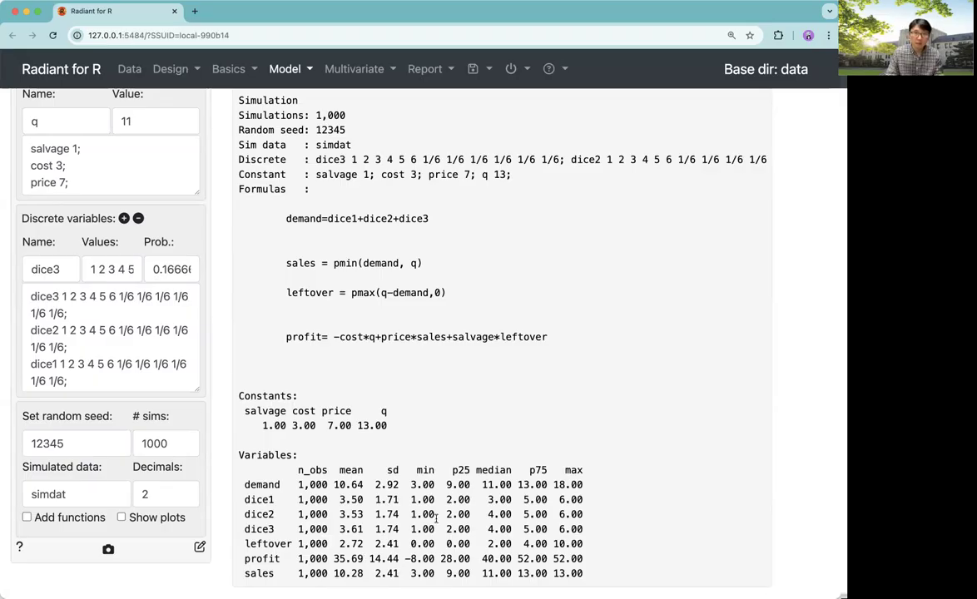
{"action": "scroll", "coordinate": [437, 524], "scroll_direction": "down", "scroll_amount": 1}
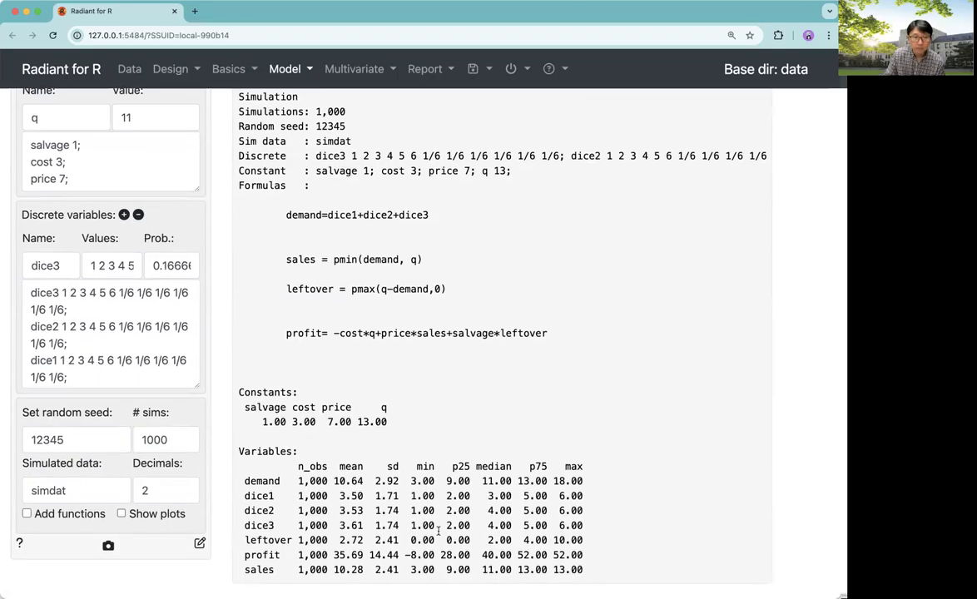
{"action": "scroll", "coordinate": [438, 531], "scroll_direction": "up", "scroll_amount": 1}
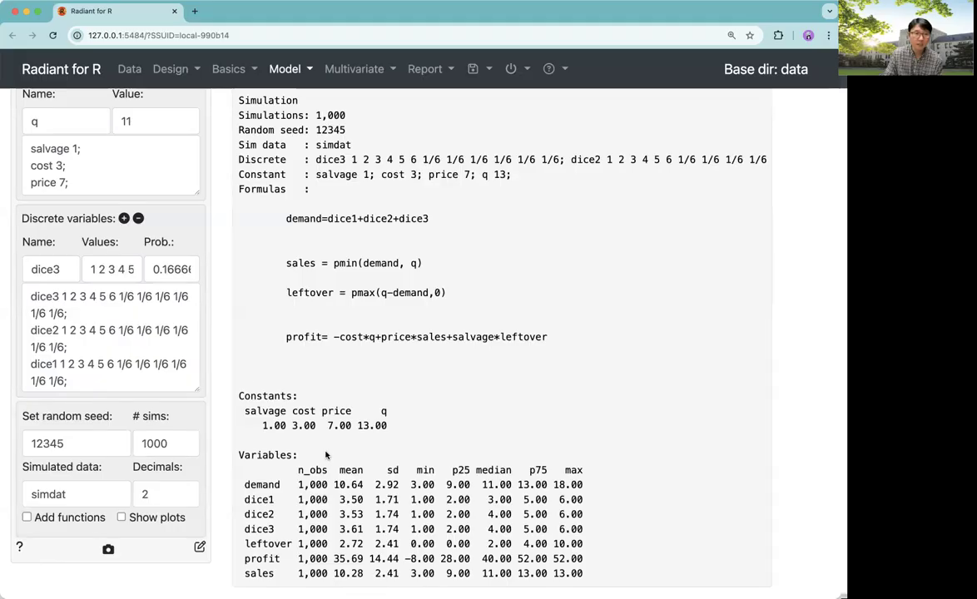
Enter q 13; on a new line after price 7; in the constants list
{"action": "left_click", "coordinate": [82, 180]}
{"action": "key", "text": "Return"}
{"action": "type", "text": "q 13;"}
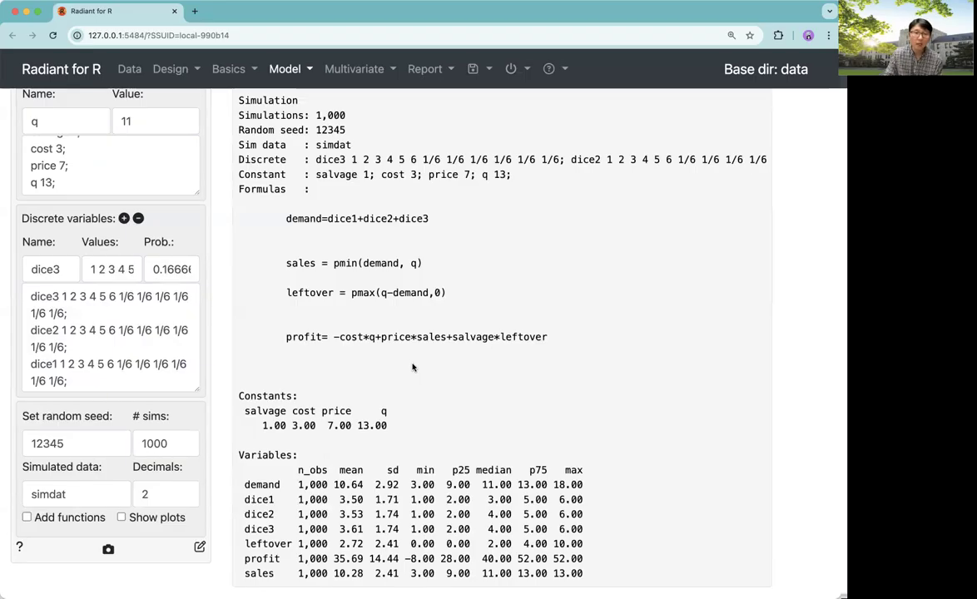
Open the Repeat tab and choose dice1 as a variable to re-simulate
{"action": "scroll", "coordinate": [411, 367], "scroll_direction": "up", "scroll_amount": 5}
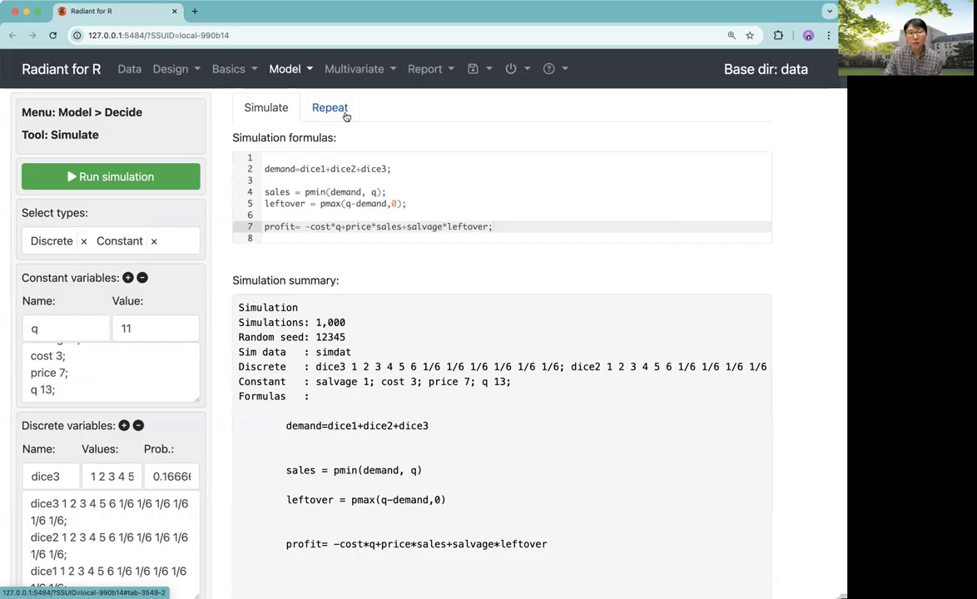
{"action": "left_click", "coordinate": [331, 109]}
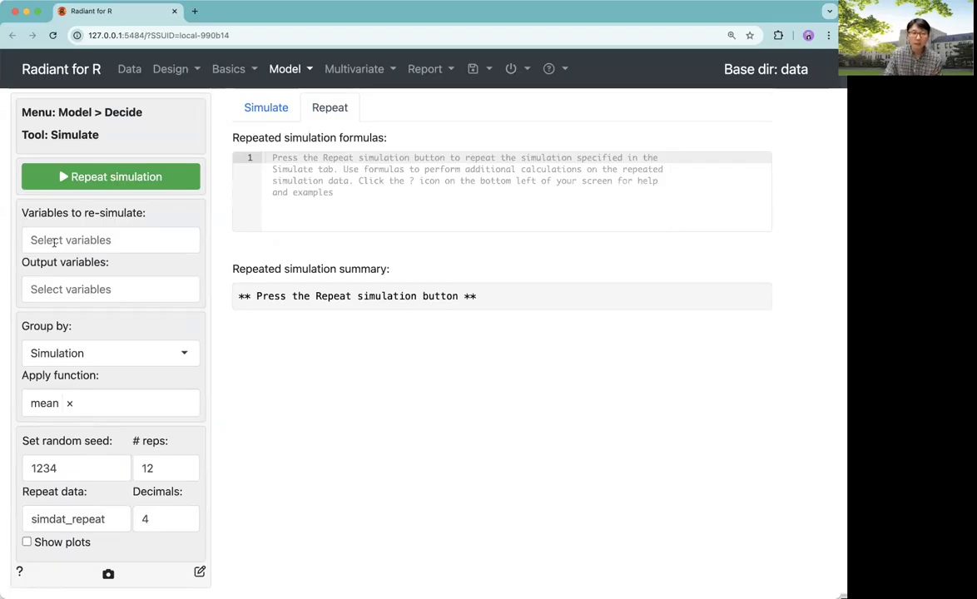
{"action": "left_click", "coordinate": [48, 242]}
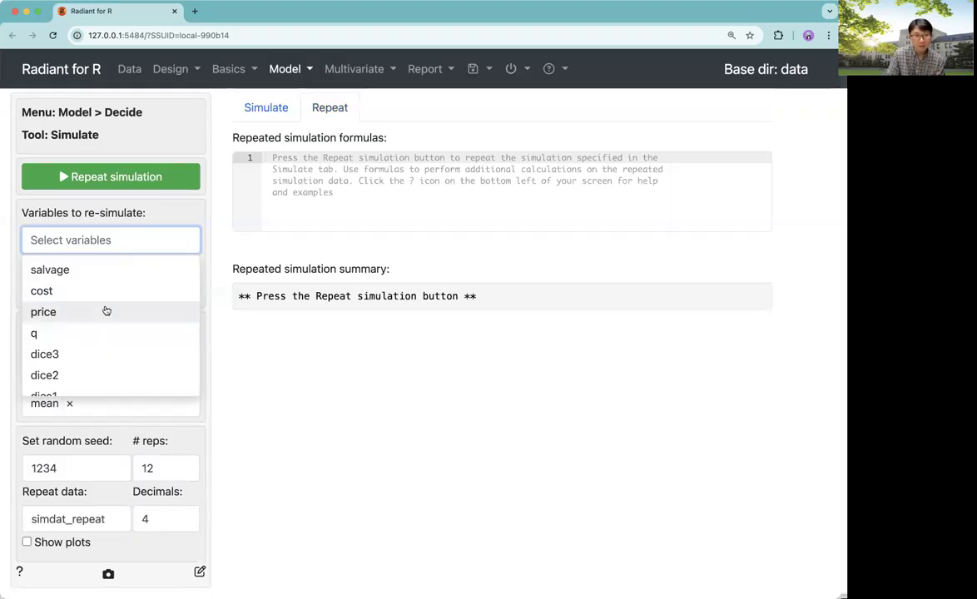
{"action": "scroll", "coordinate": [106, 310], "scroll_direction": "down", "scroll_amount": 1}
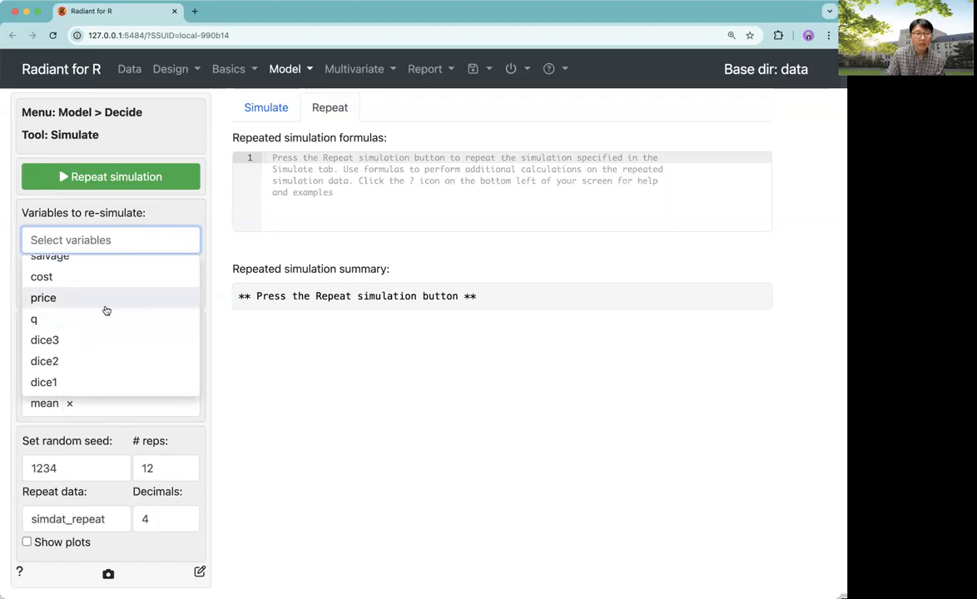
{"action": "left_click", "coordinate": [77, 380]}
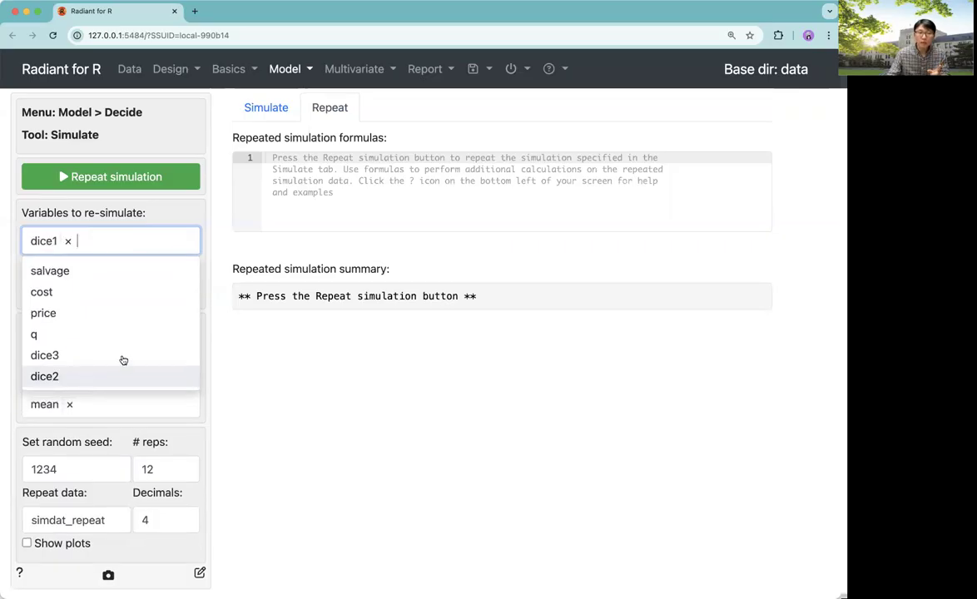
{"action": "left_click", "coordinate": [264, 385]}
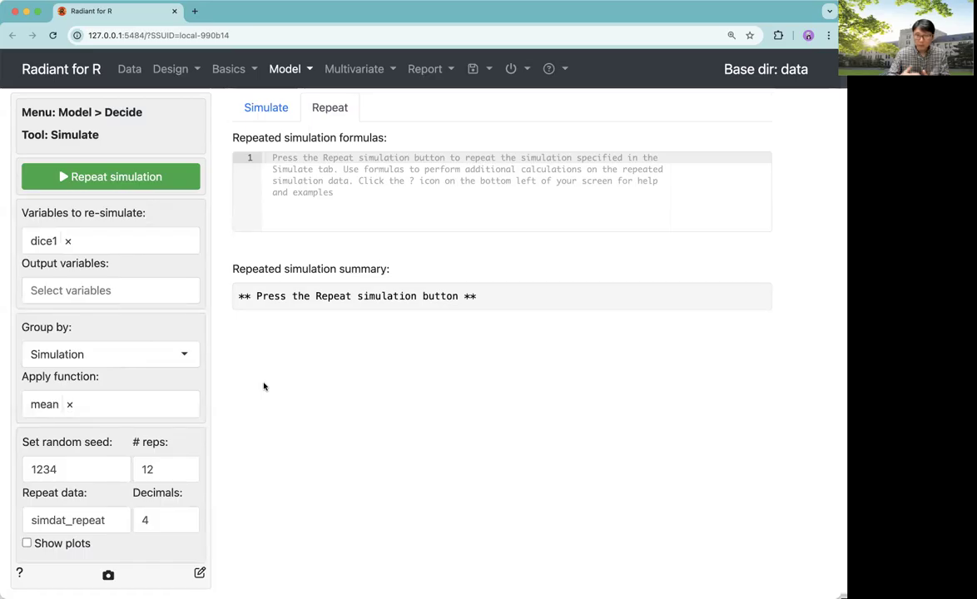
Add dice2 and dice3 to the variables to re-simulate on the Repeat tab
{"action": "left_click", "coordinate": [266, 110]}
{"action": "scroll", "coordinate": [173, 433], "scroll_direction": "down", "scroll_amount": 5}
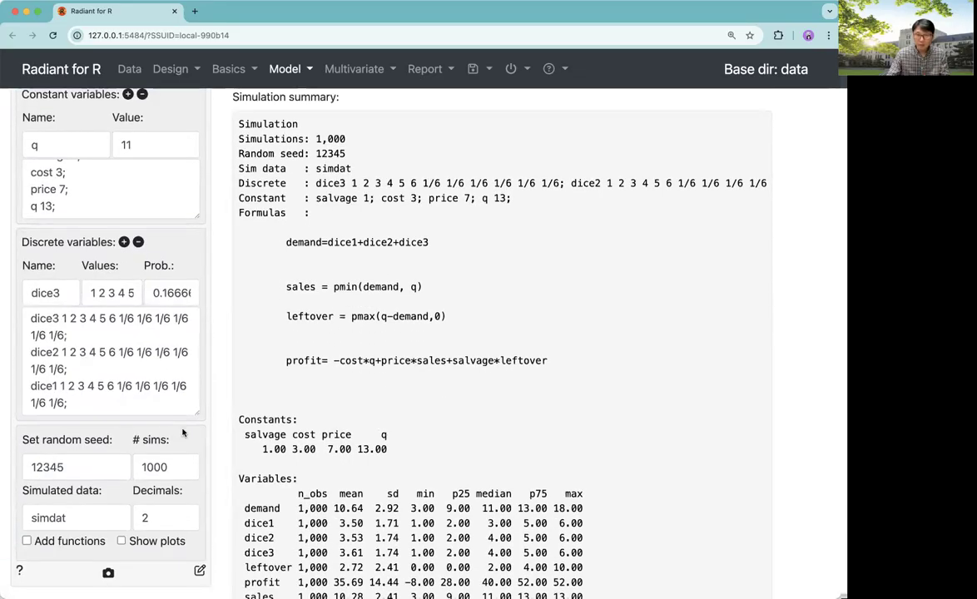
{"action": "scroll", "coordinate": [217, 416], "scroll_direction": "up", "scroll_amount": 5}
{"action": "left_click", "coordinate": [328, 109]}
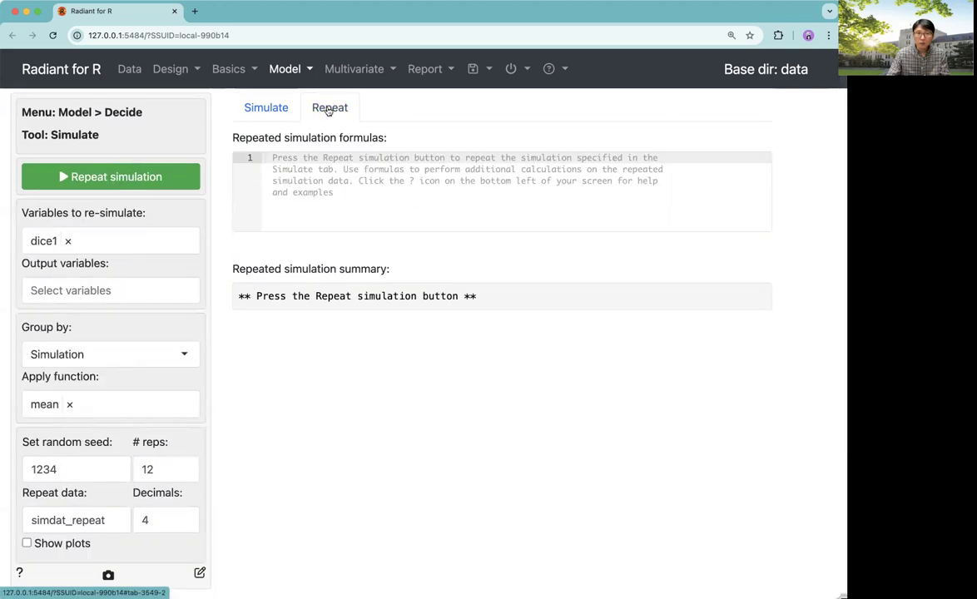
{"action": "left_click", "coordinate": [93, 246]}
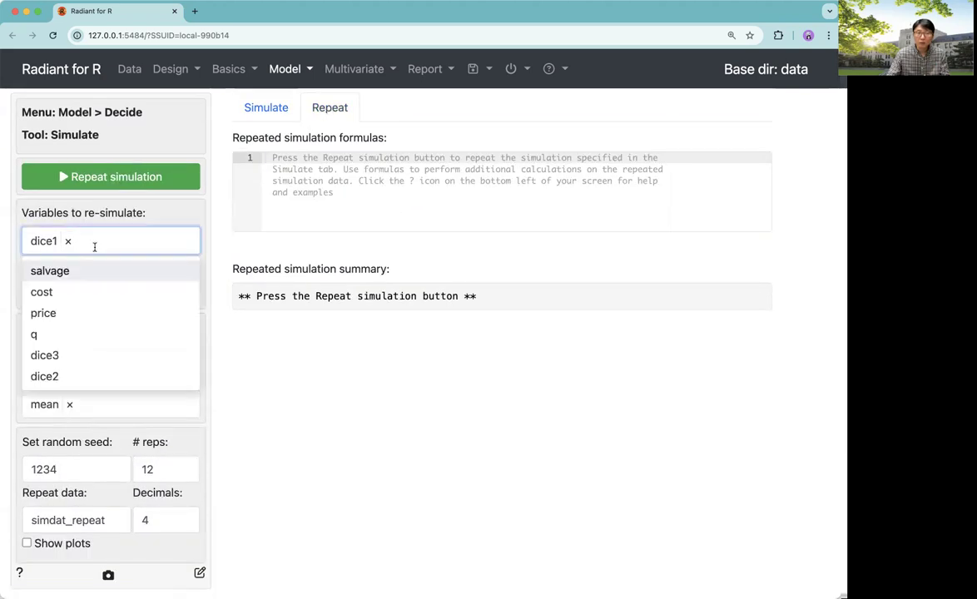
{"action": "left_click", "coordinate": [59, 378]}
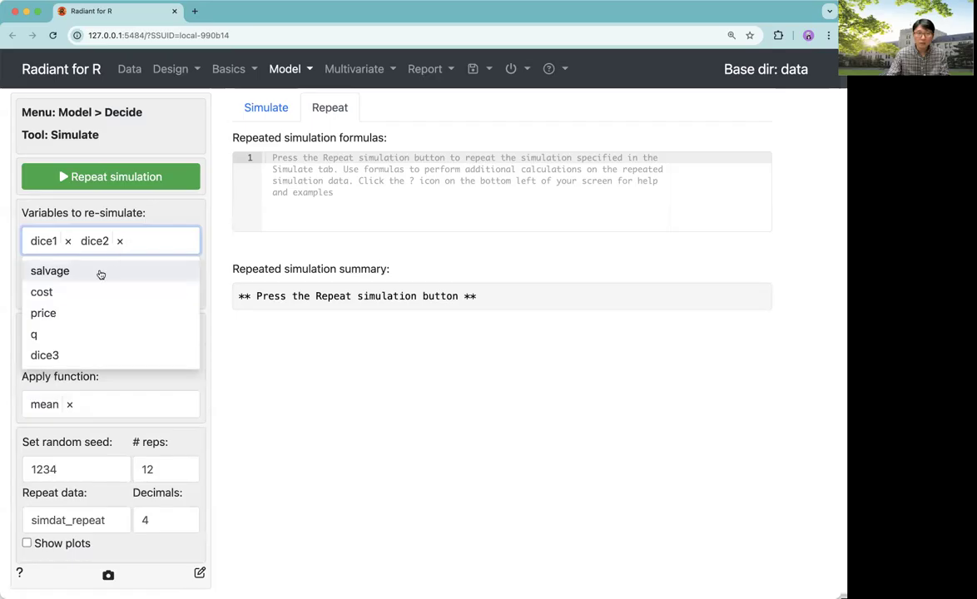
{"action": "left_click", "coordinate": [52, 353]}
{"action": "left_click", "coordinate": [257, 355]}
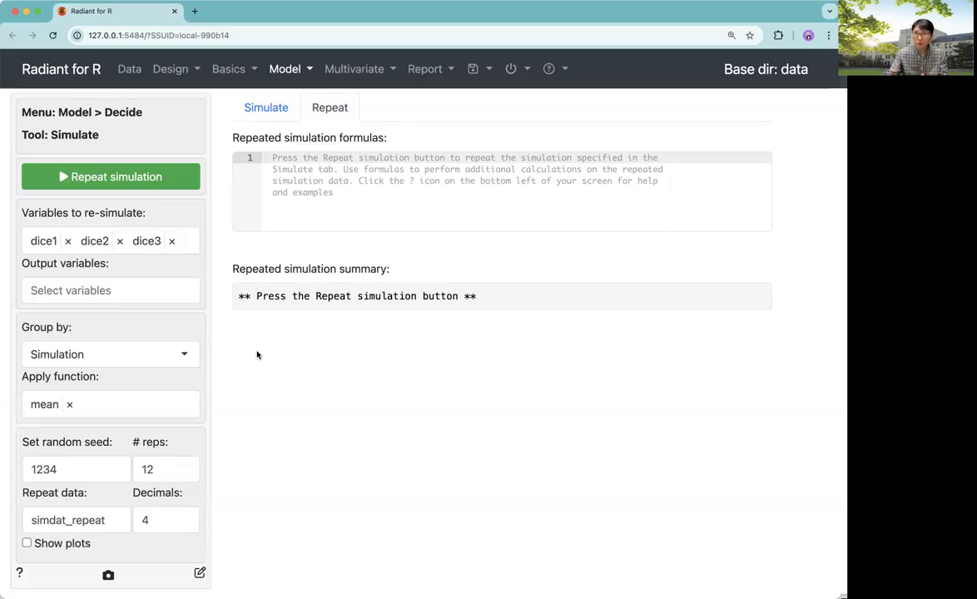
Remove dice1, dice2 and dice3 from the variables to re-simulate
{"action": "left_click", "coordinate": [68, 240]}
{"action": "left_click", "coordinate": [120, 241]}
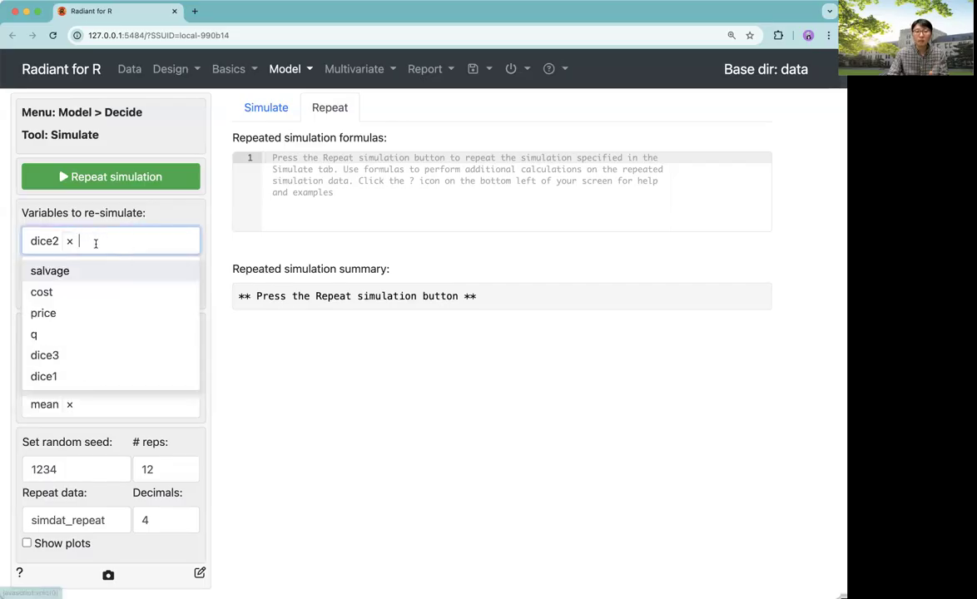
{"action": "left_click", "coordinate": [69, 240]}
{"action": "left_click", "coordinate": [214, 234]}
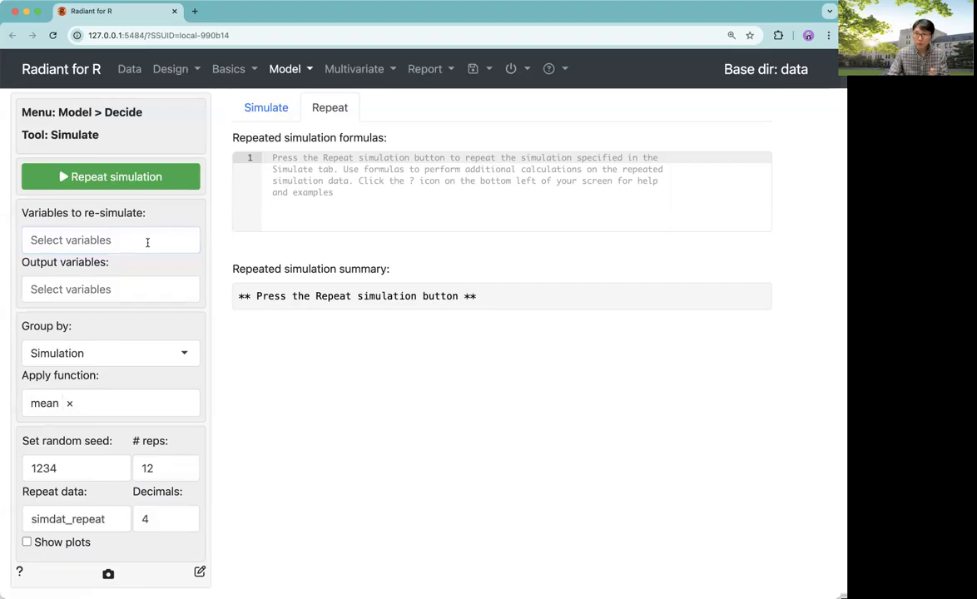
Select q, profit, sales and leftover as the output variables for the repeated simulation
{"action": "left_click", "coordinate": [123, 289]}
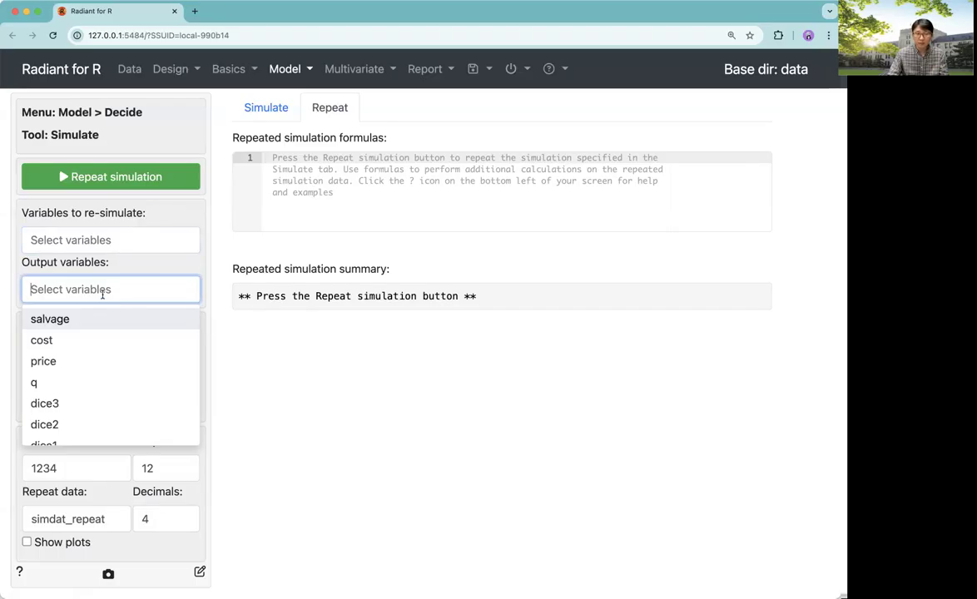
{"action": "scroll", "coordinate": [108, 344], "scroll_direction": "down", "scroll_amount": 3}
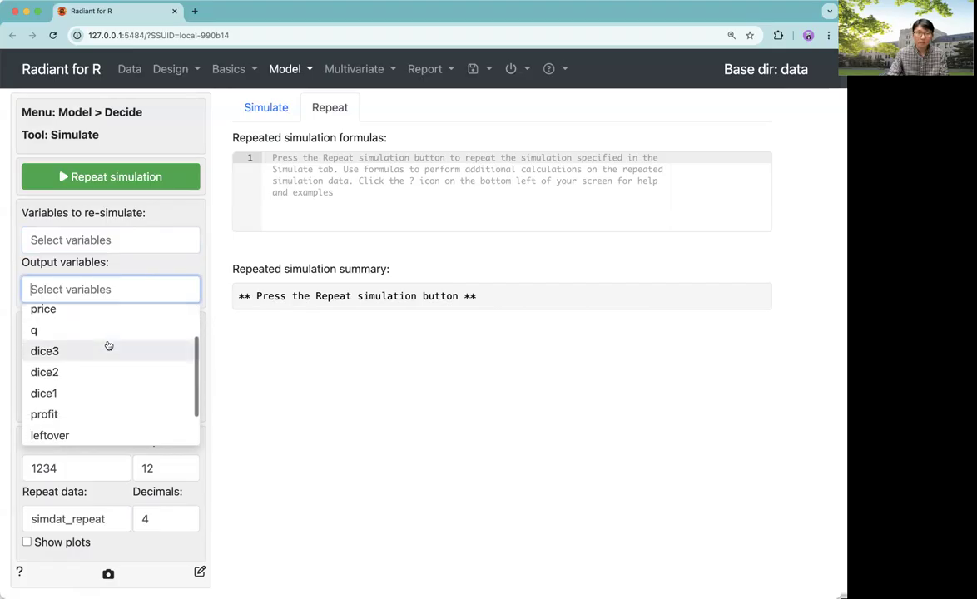
{"action": "scroll", "coordinate": [108, 345], "scroll_direction": "up", "scroll_amount": 1}
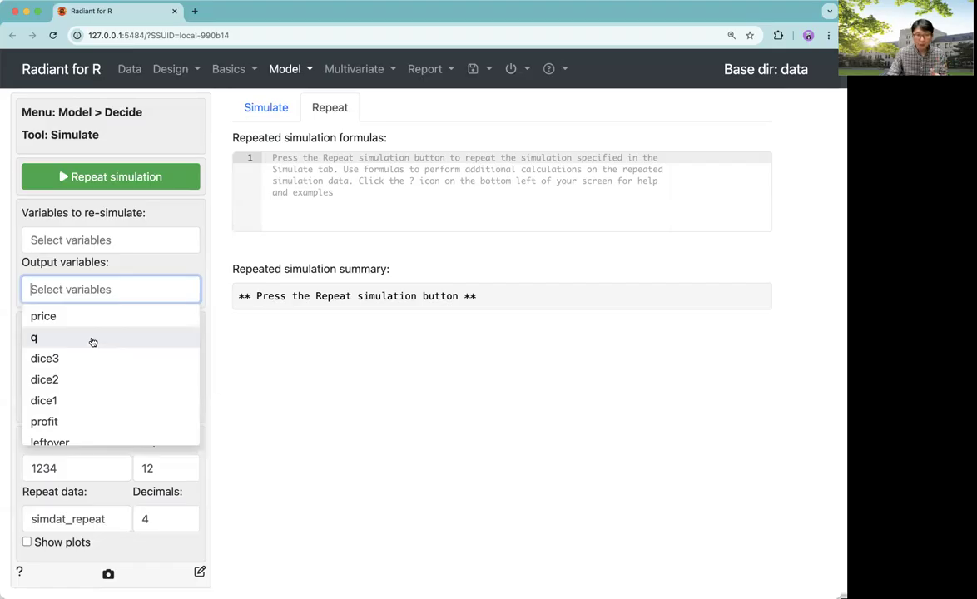
{"action": "left_click", "coordinate": [92, 341]}
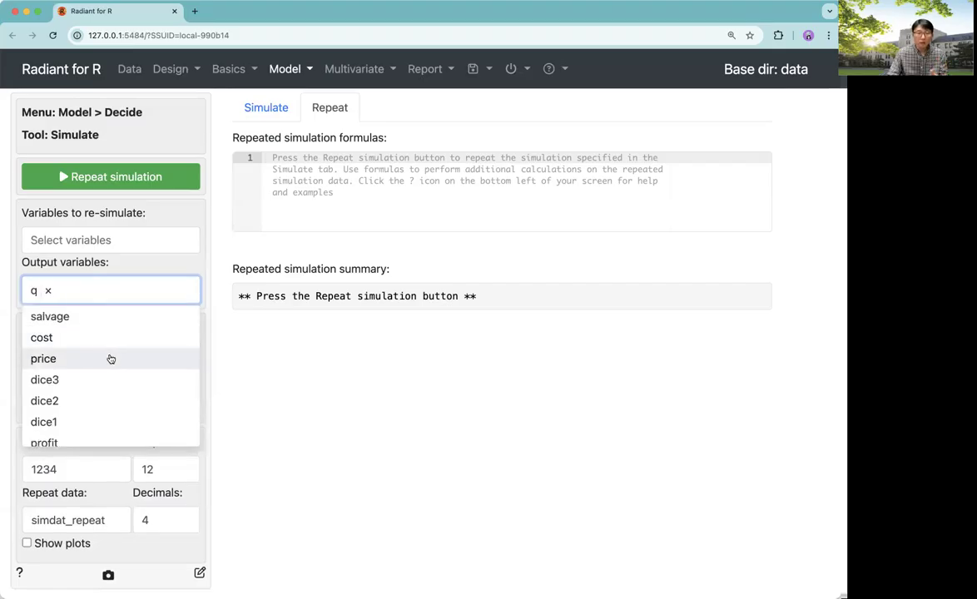
{"action": "scroll", "coordinate": [111, 358], "scroll_direction": "down", "scroll_amount": 1}
{"action": "scroll", "coordinate": [111, 359], "scroll_direction": "down", "scroll_amount": 2}
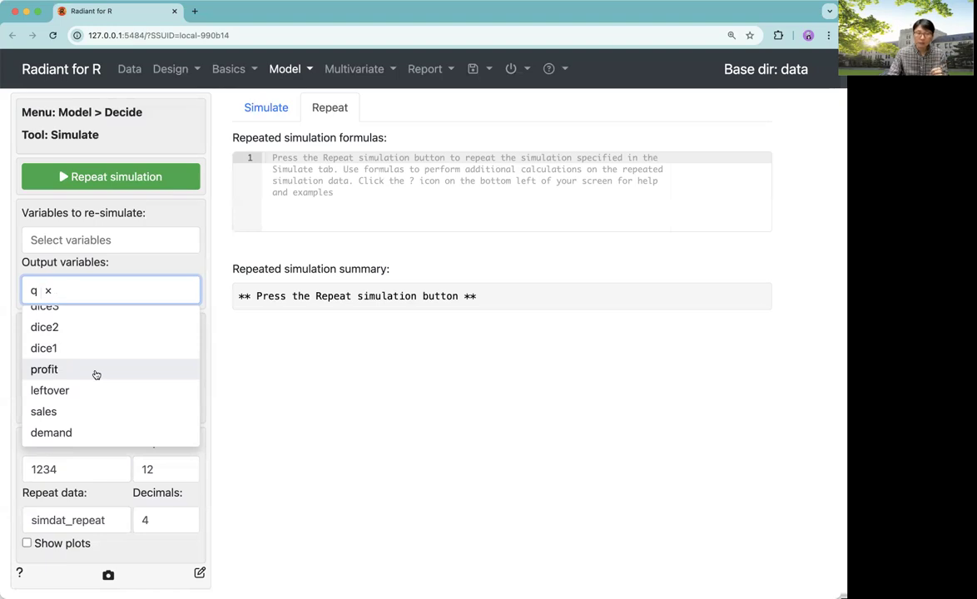
{"action": "left_click", "coordinate": [95, 374]}
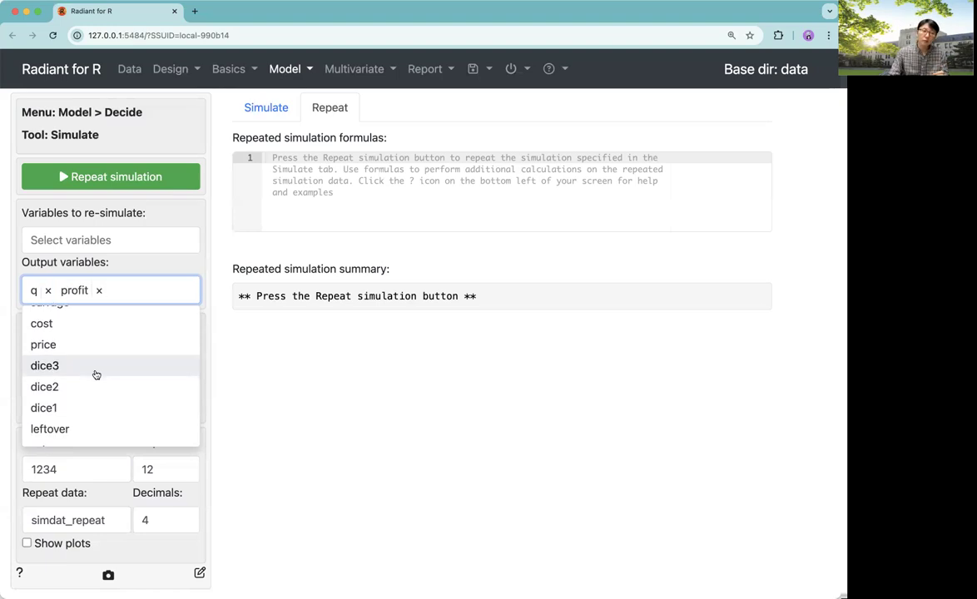
{"action": "scroll", "coordinate": [96, 373], "scroll_direction": "down", "scroll_amount": 1}
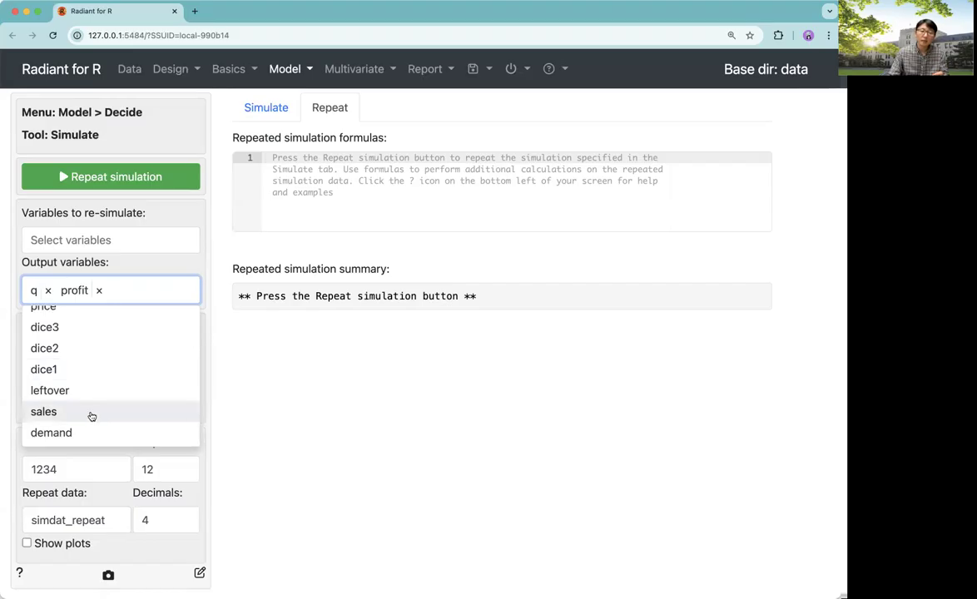
{"action": "left_click", "coordinate": [92, 415]}
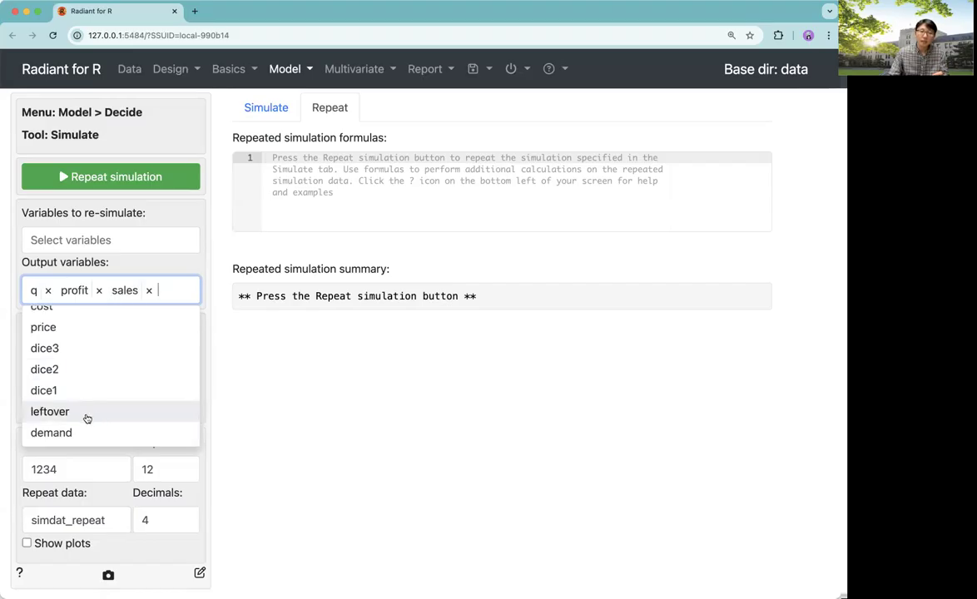
{"action": "left_click", "coordinate": [87, 417]}
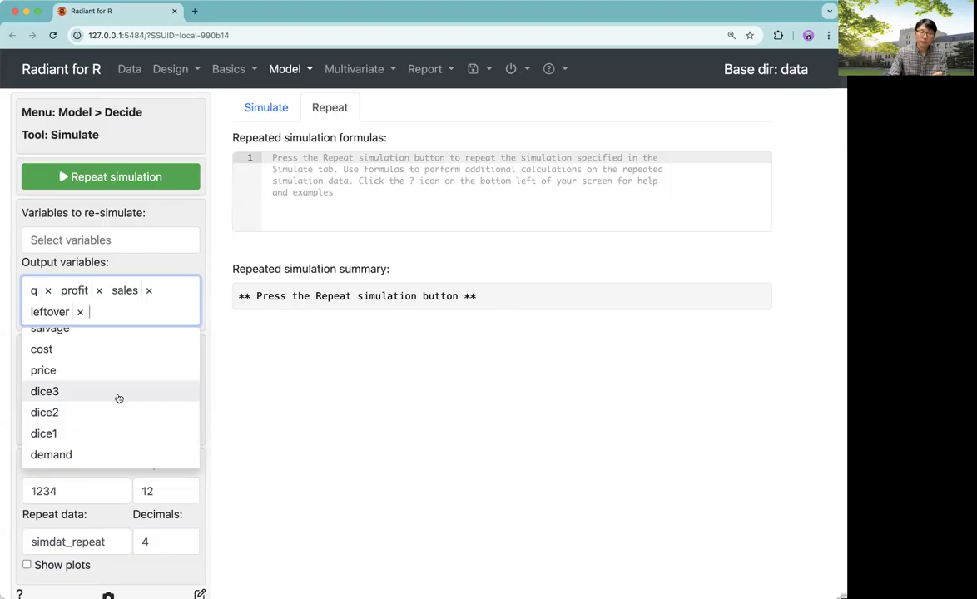
{"action": "scroll", "coordinate": [119, 398], "scroll_direction": "up", "scroll_amount": 1}
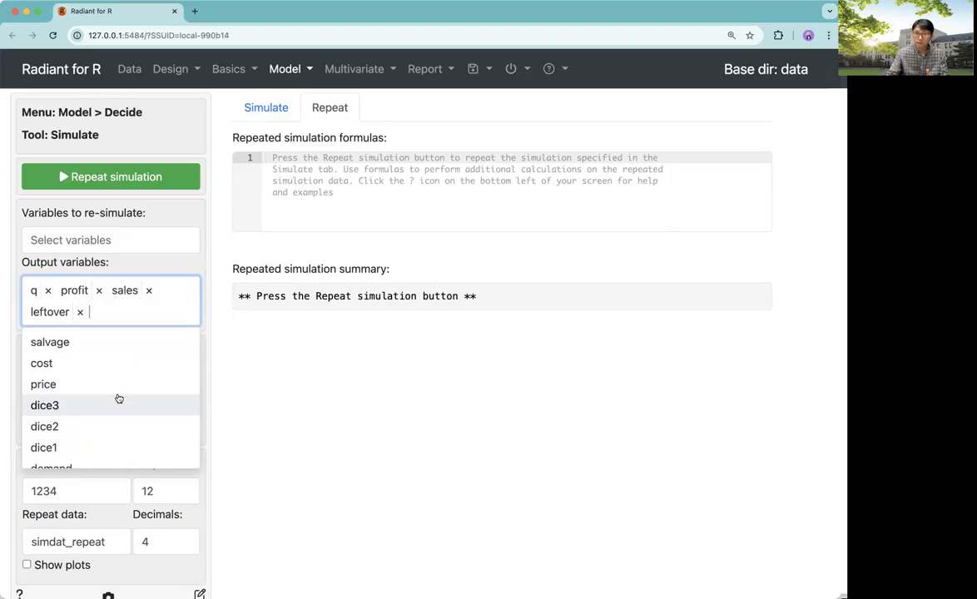
{"action": "left_click", "coordinate": [254, 370]}
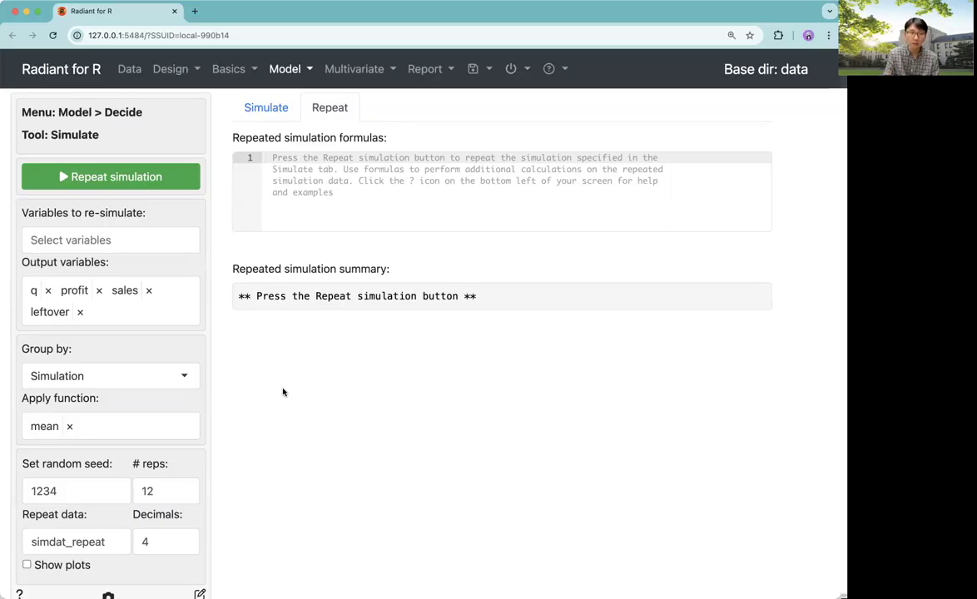
Set the grouping to Repeat so a grid search over q runs from 3 to 18 in steps of 1
{"action": "left_click", "coordinate": [185, 376]}
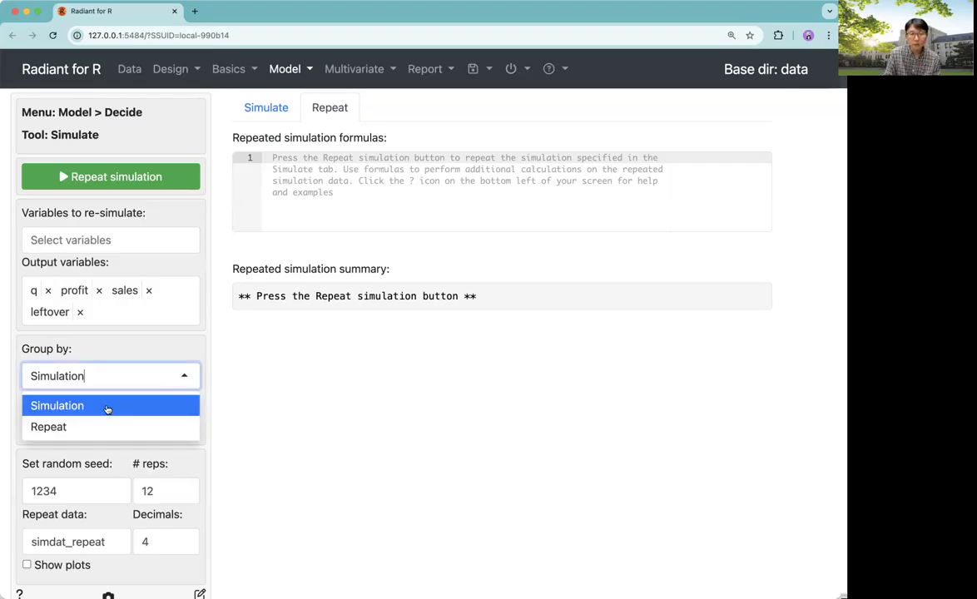
{"action": "left_click", "coordinate": [48, 427]}
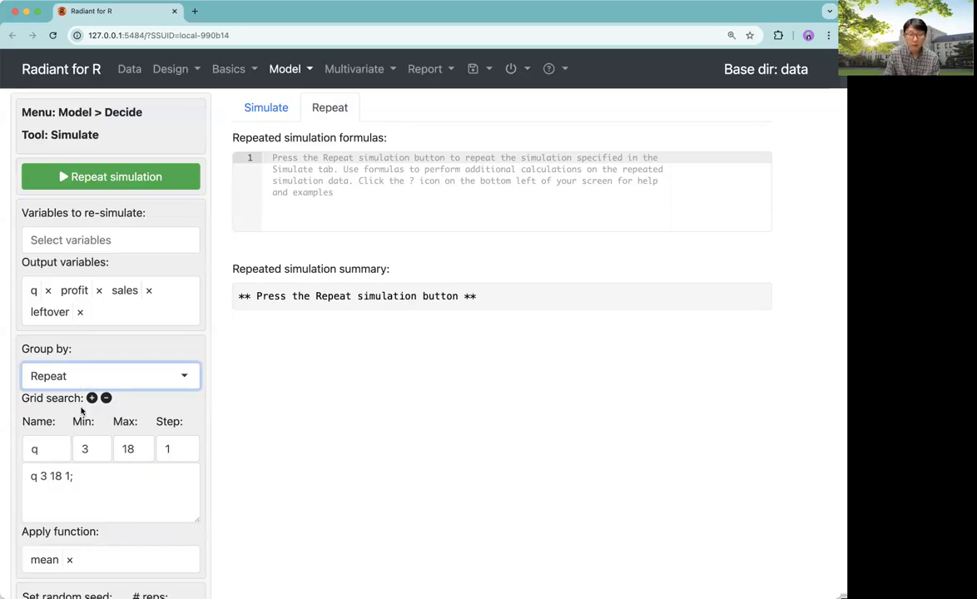
{"action": "left_click_drag", "start_coordinate": [27, 476], "coordinate": [83, 478]}
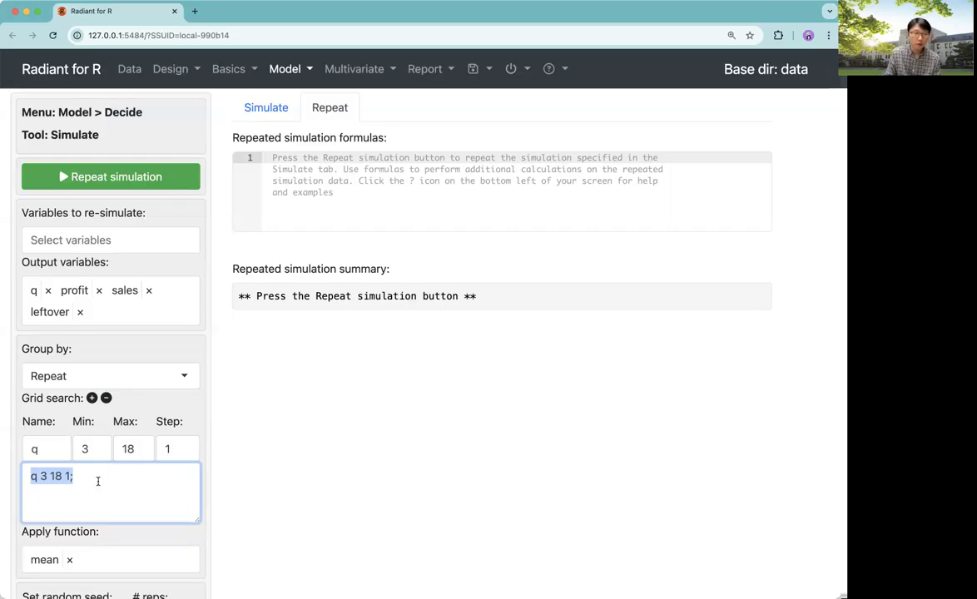
{"action": "left_click", "coordinate": [37, 480]}
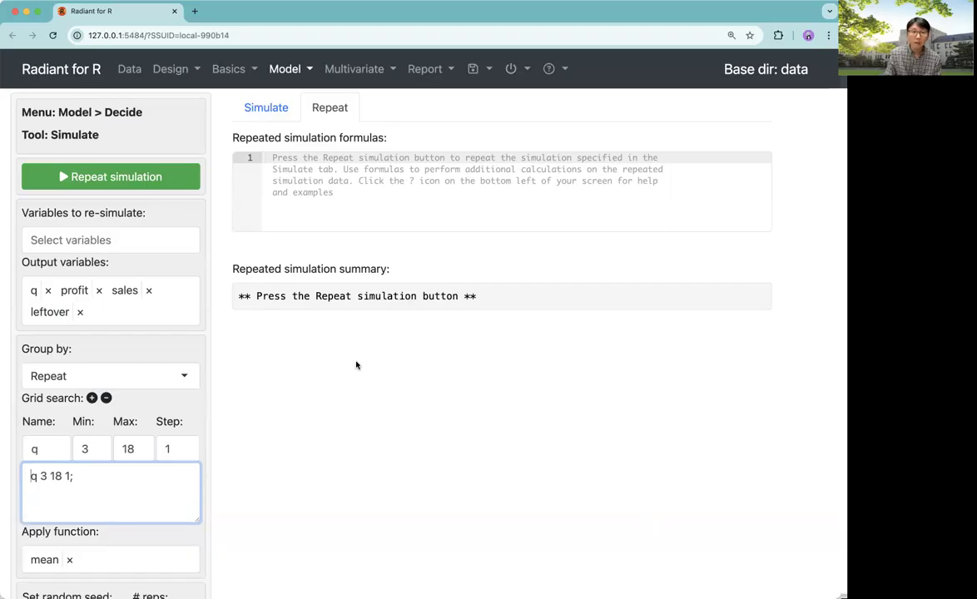
{"action": "left_click", "coordinate": [207, 405]}
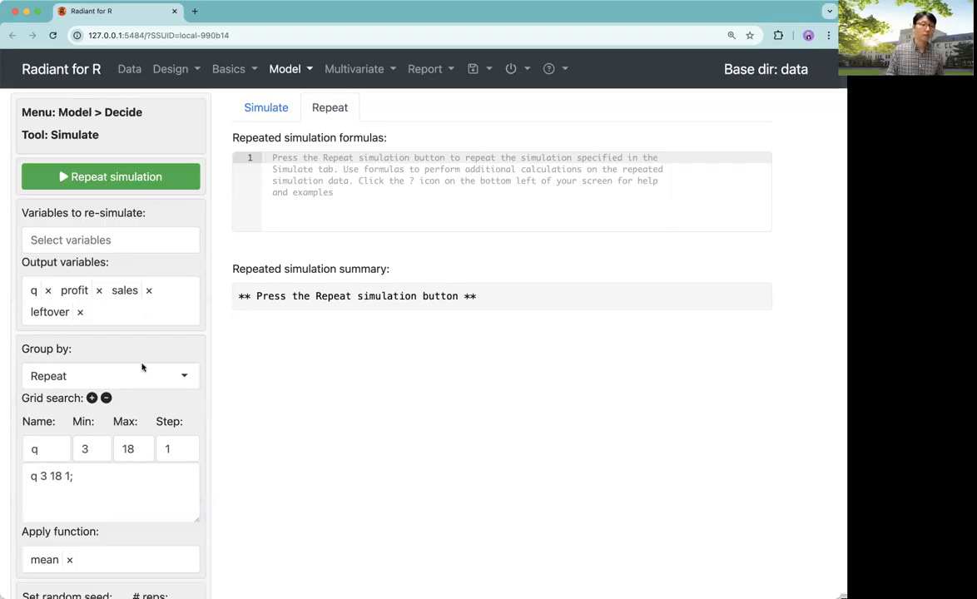
Examine the Apply function options and the Repeat data name setting
{"action": "scroll", "coordinate": [218, 431], "scroll_direction": "down", "scroll_amount": 1}
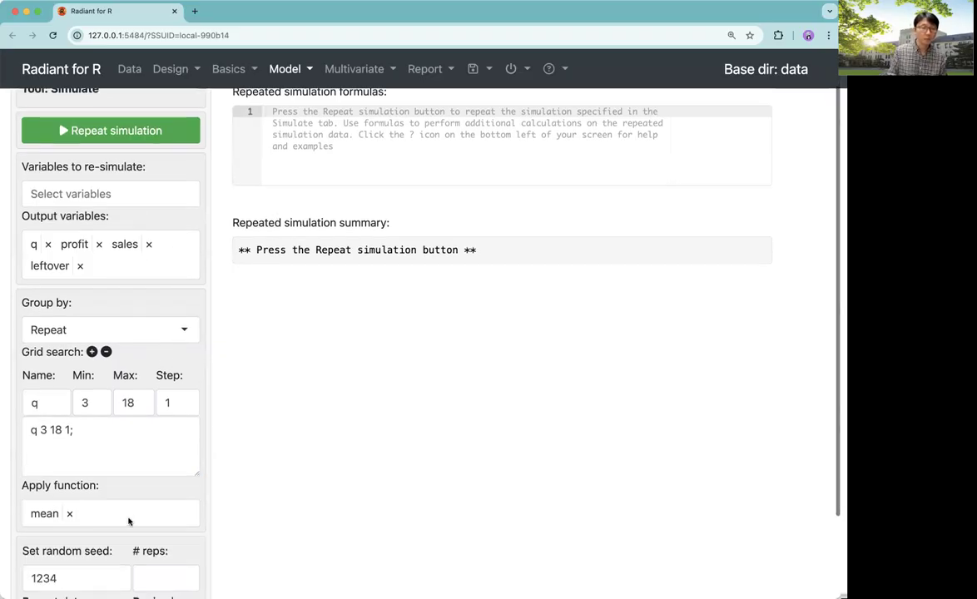
{"action": "left_click", "coordinate": [94, 517]}
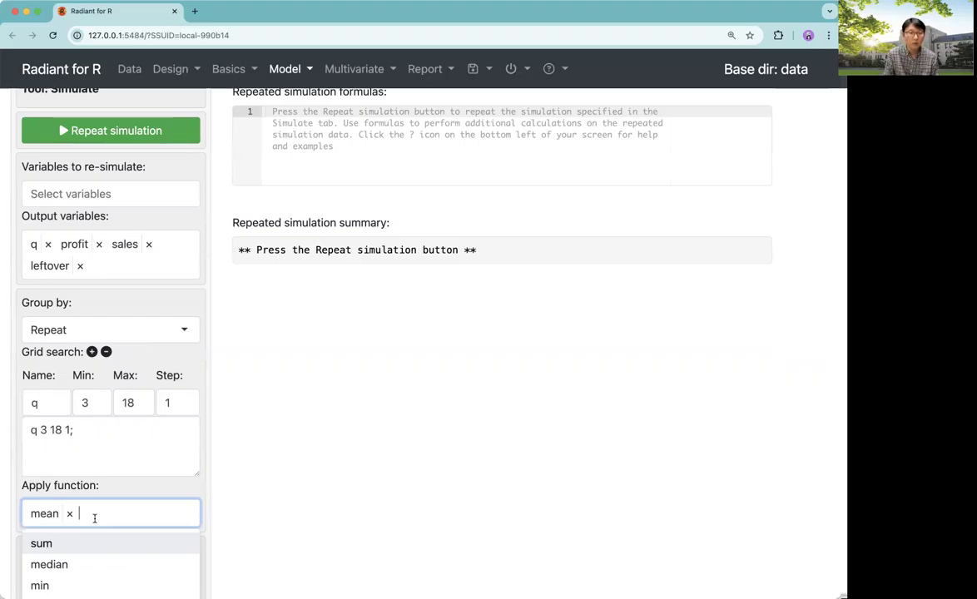
{"action": "left_click", "coordinate": [213, 539]}
{"action": "scroll", "coordinate": [221, 514], "scroll_direction": "down", "scroll_amount": 3}
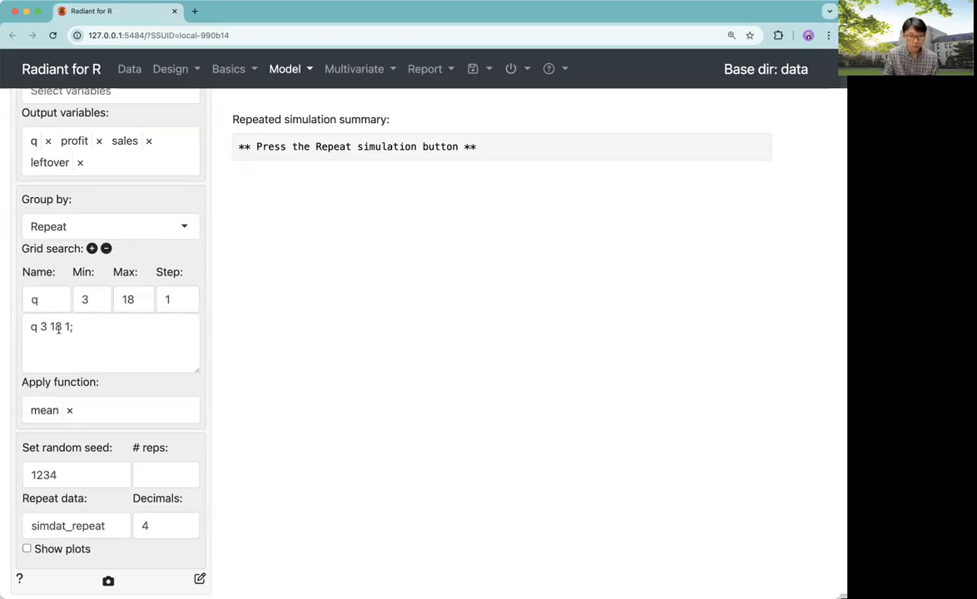
{"action": "left_click", "coordinate": [113, 525]}
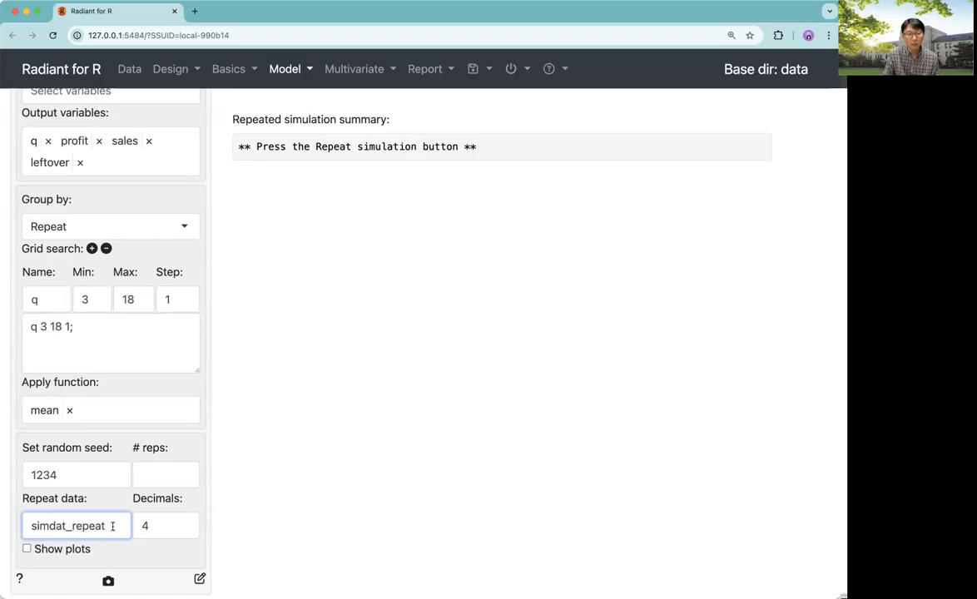
{"action": "left_click", "coordinate": [240, 455]}
{"action": "scroll", "coordinate": [240, 455], "scroll_direction": "up", "scroll_amount": 4}
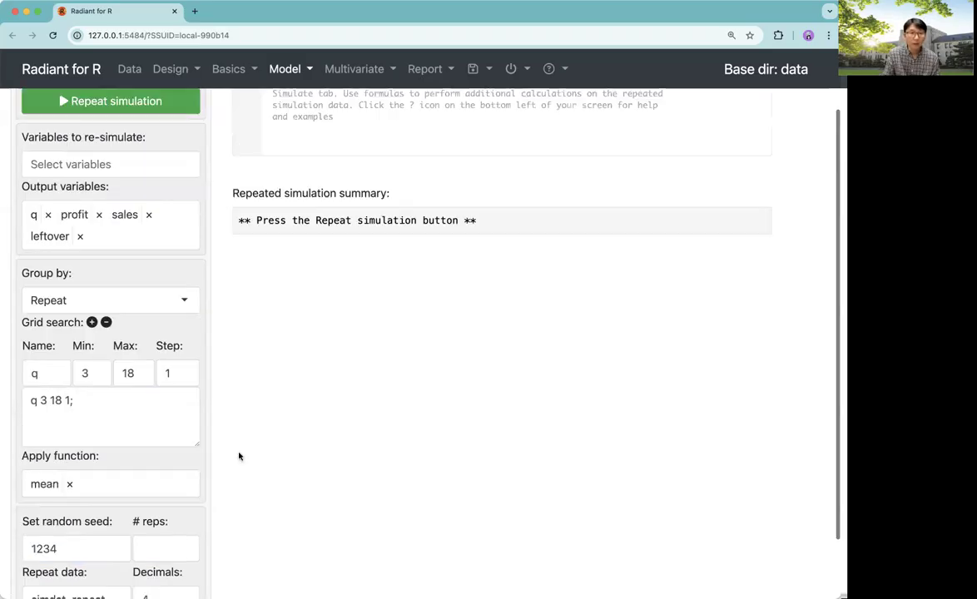
{"action": "scroll", "coordinate": [240, 455], "scroll_direction": "down", "scroll_amount": 1}
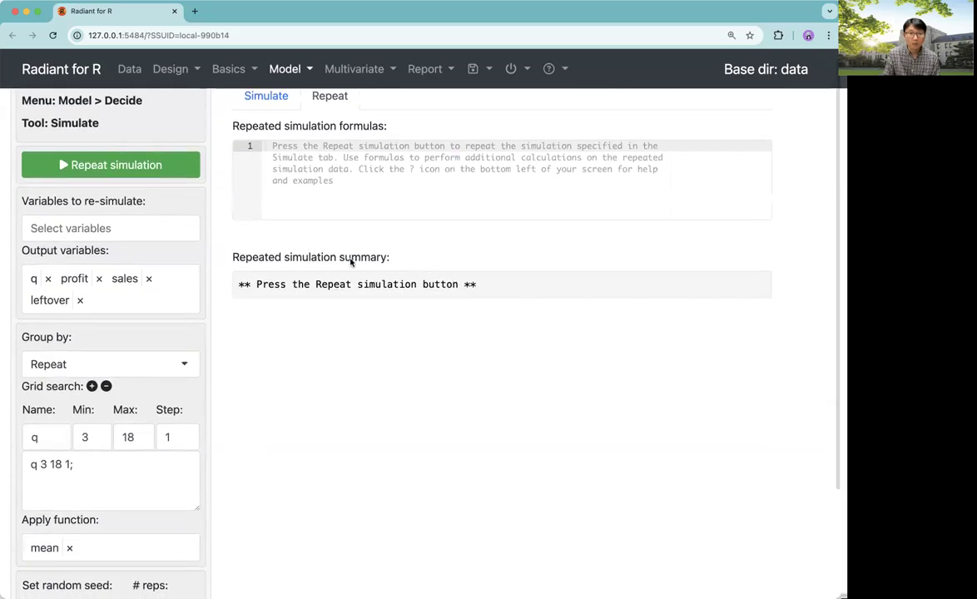
Enter the repeated simulation formula opt_q = find_max(profit,q)
{"action": "left_click", "coordinate": [307, 165]}
{"action": "scroll", "coordinate": [307, 165], "scroll_direction": "down", "scroll_amount": 1}
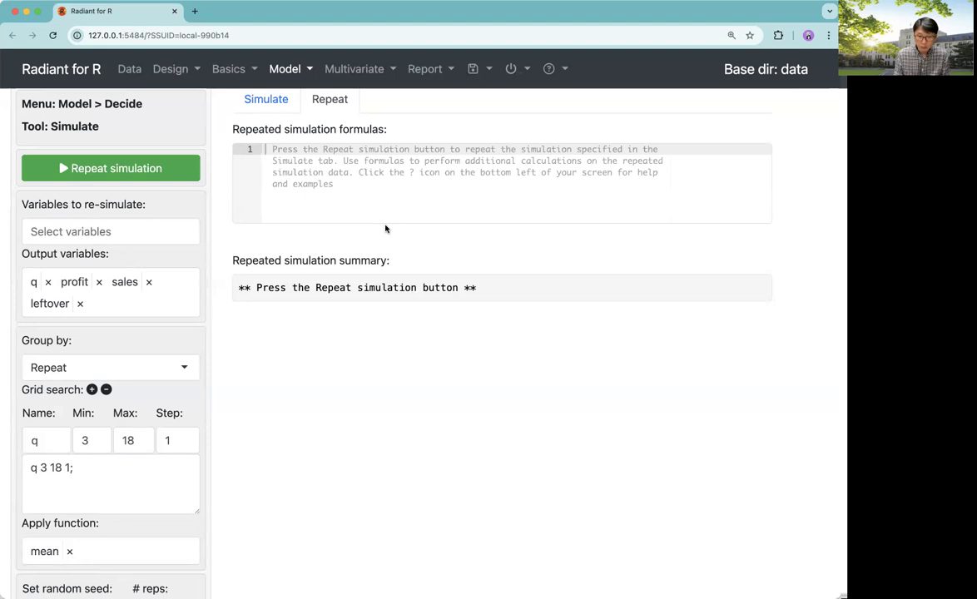
{"action": "type", "text": "opt"}
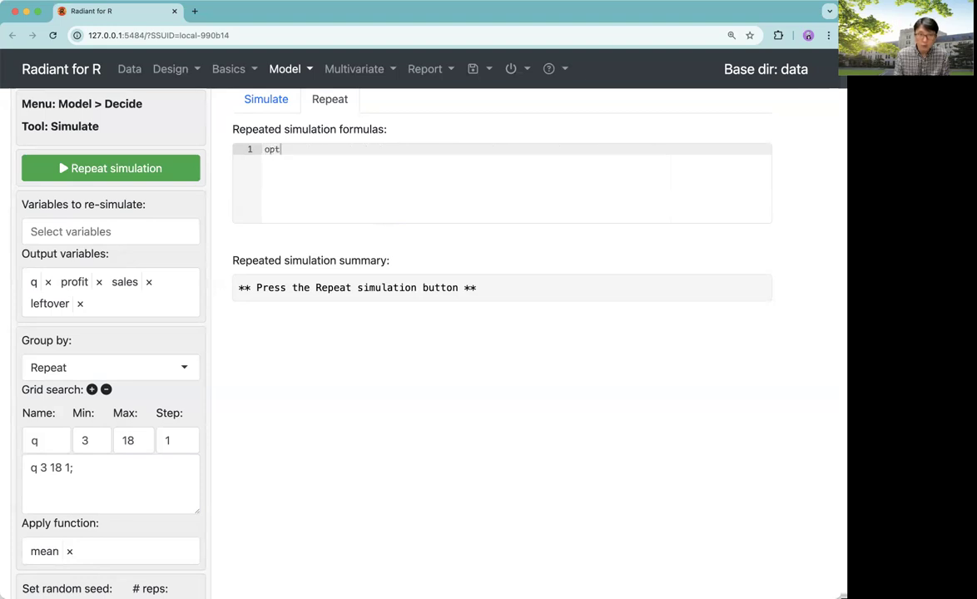
{"action": "type", "text": "_q = fin"}
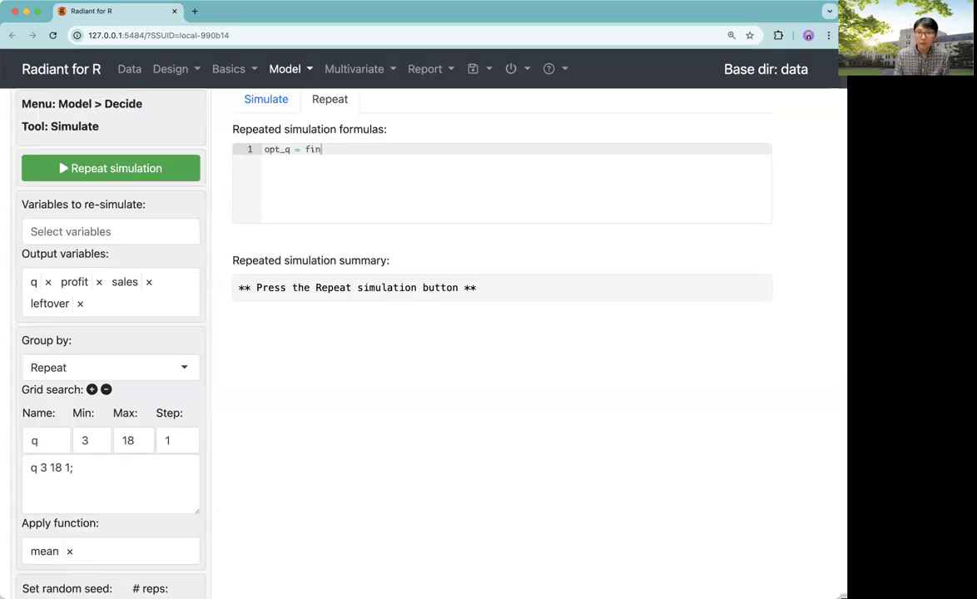
{"action": "type", "text": "d_max"}
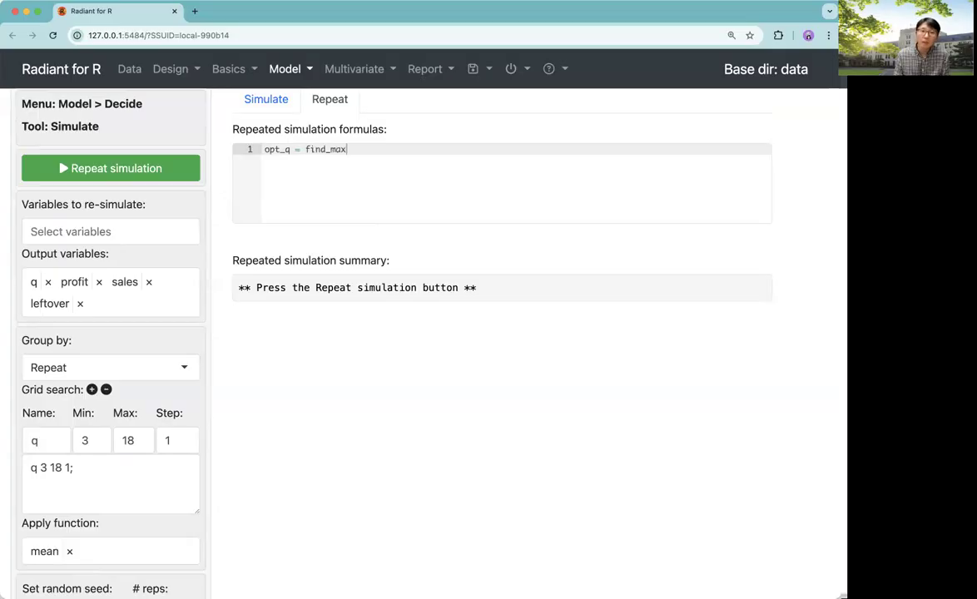
{"action": "type", "text": "("}
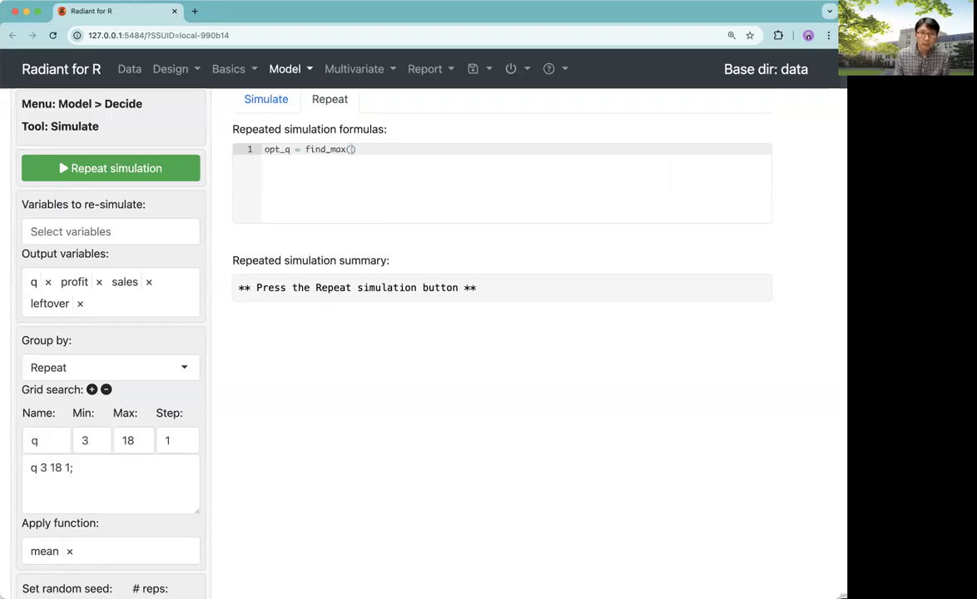
{"action": "type", "text": "profit,q"}
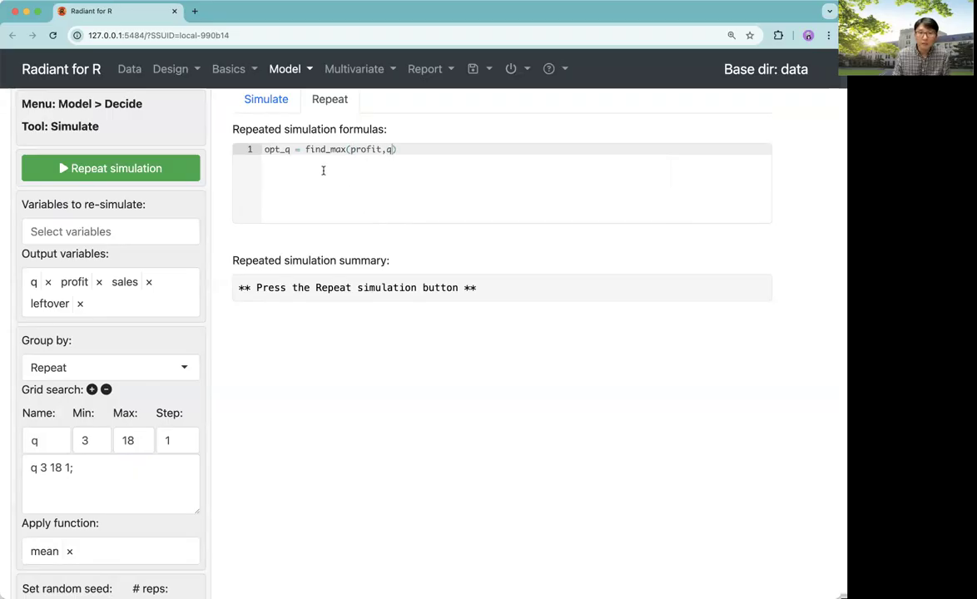
End the formula with a semicolon and try running the repeated simulation
{"action": "left_click_drag", "start_coordinate": [306, 149], "coordinate": [383, 151]}
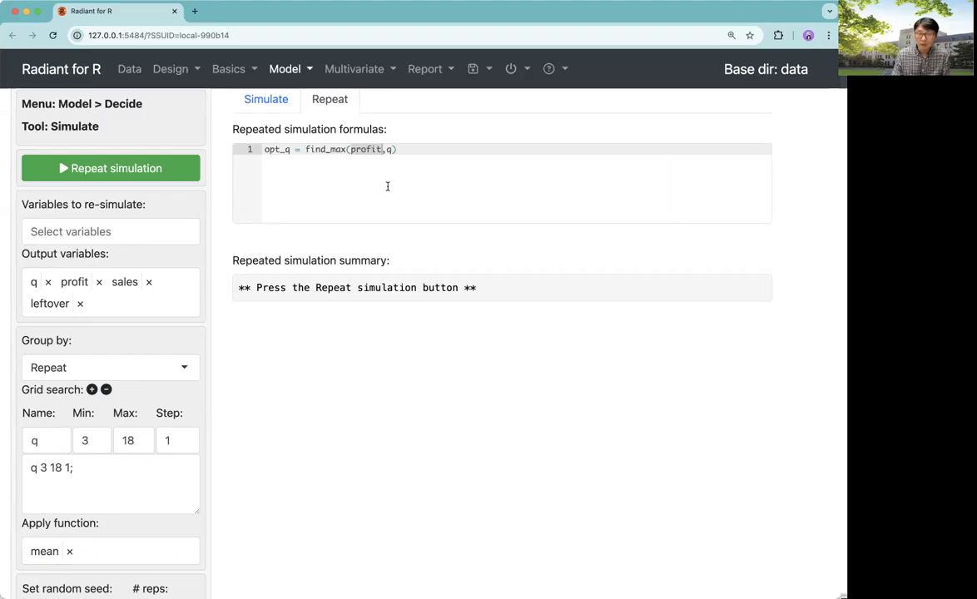
{"action": "left_click", "coordinate": [388, 150]}
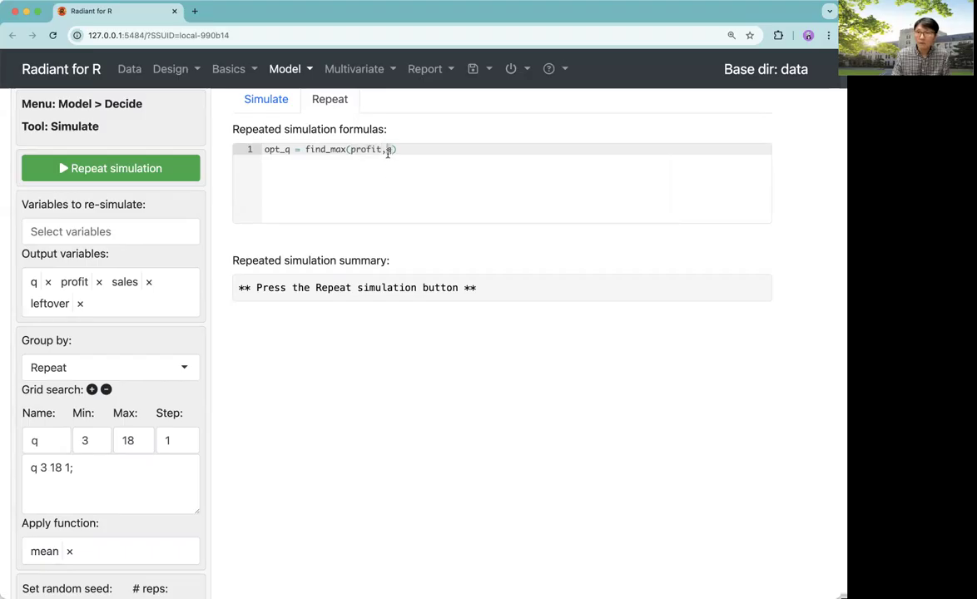
{"action": "left_click", "coordinate": [403, 153]}
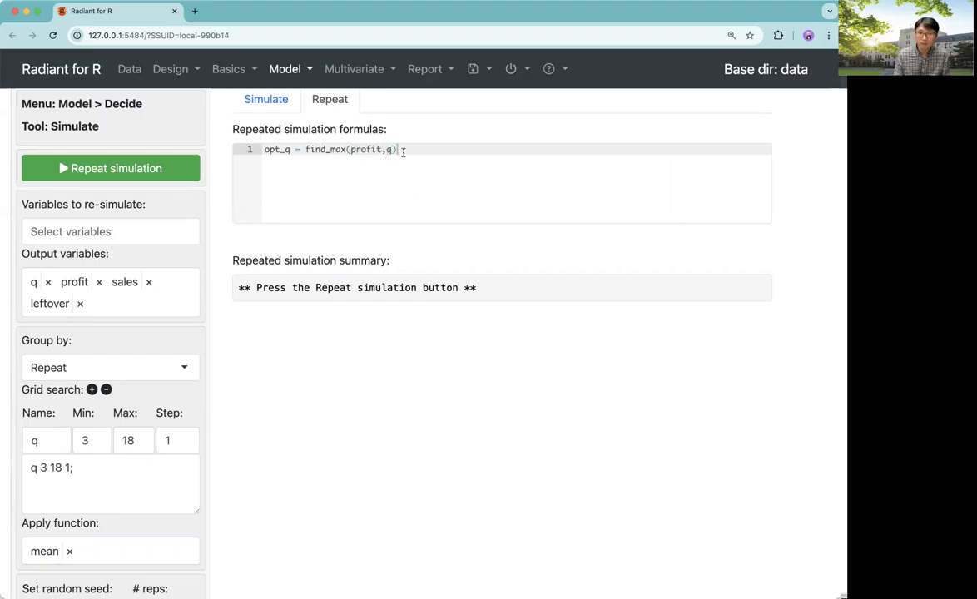
{"action": "type", "text": ";"}
{"action": "left_click", "coordinate": [98, 169]}
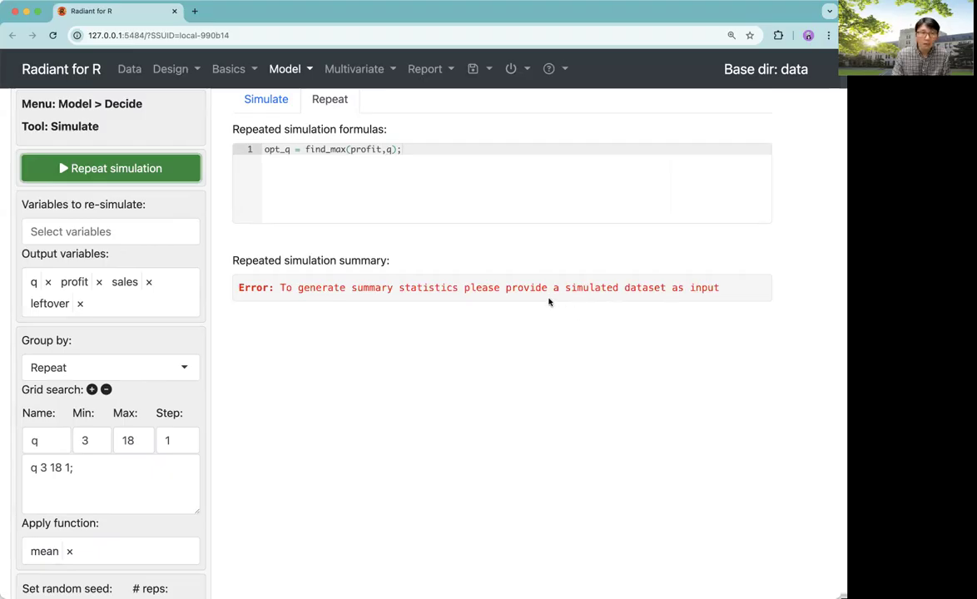
Change the formula's profit argument to profit_mean so it reads find_max(profit_mean,q)
{"action": "left_click", "coordinate": [383, 149]}
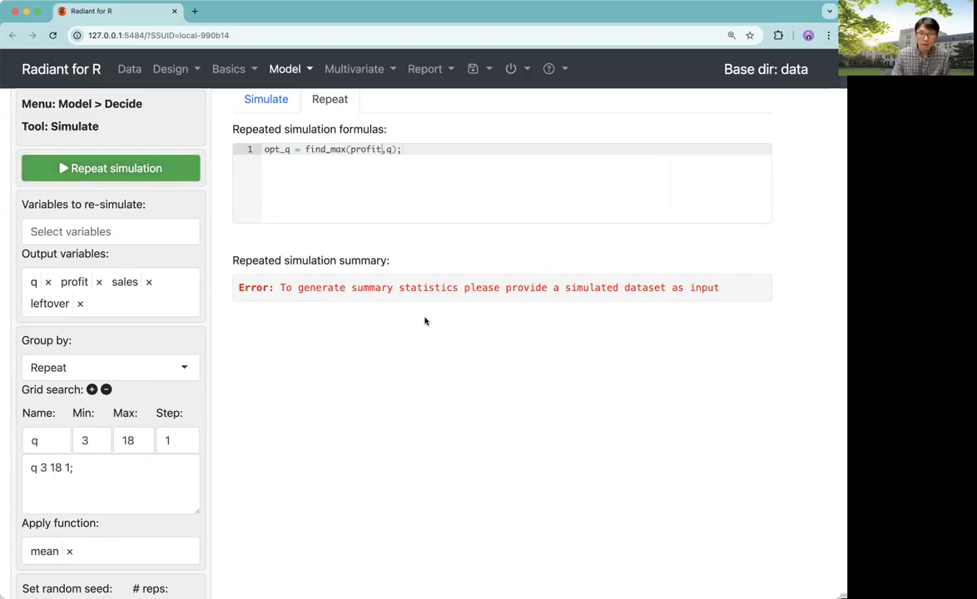
{"action": "type", "text": "_"}
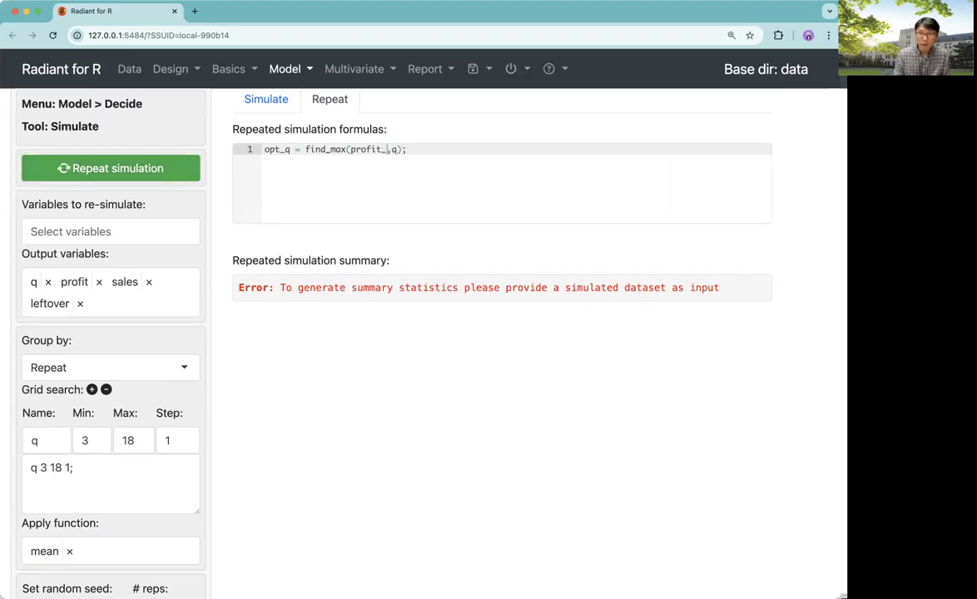
{"action": "type", "text": "mean"}
{"action": "key", "text": "Right"}
{"action": "key", "text": "Right"}
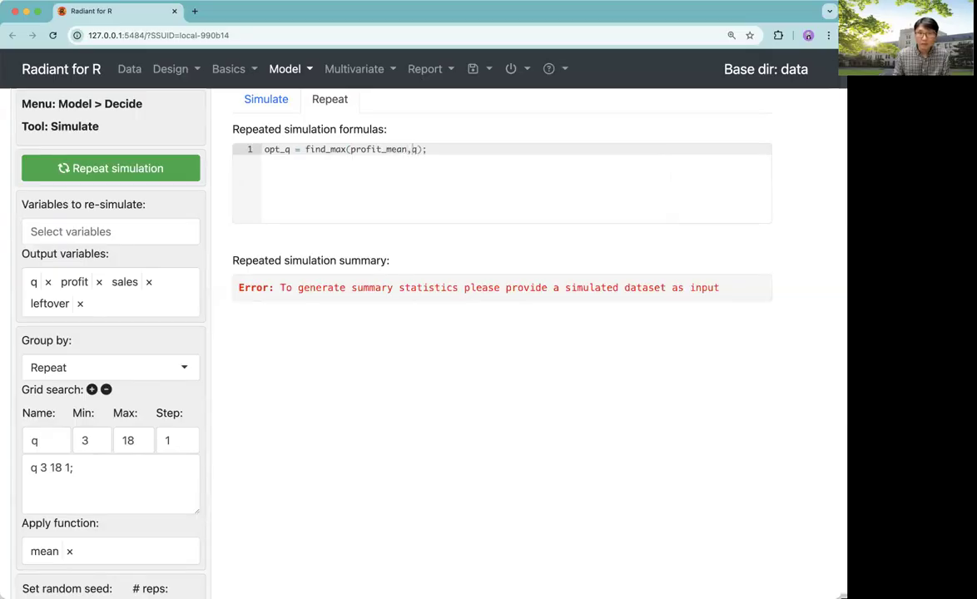
{"action": "type", "text": "_mean"}
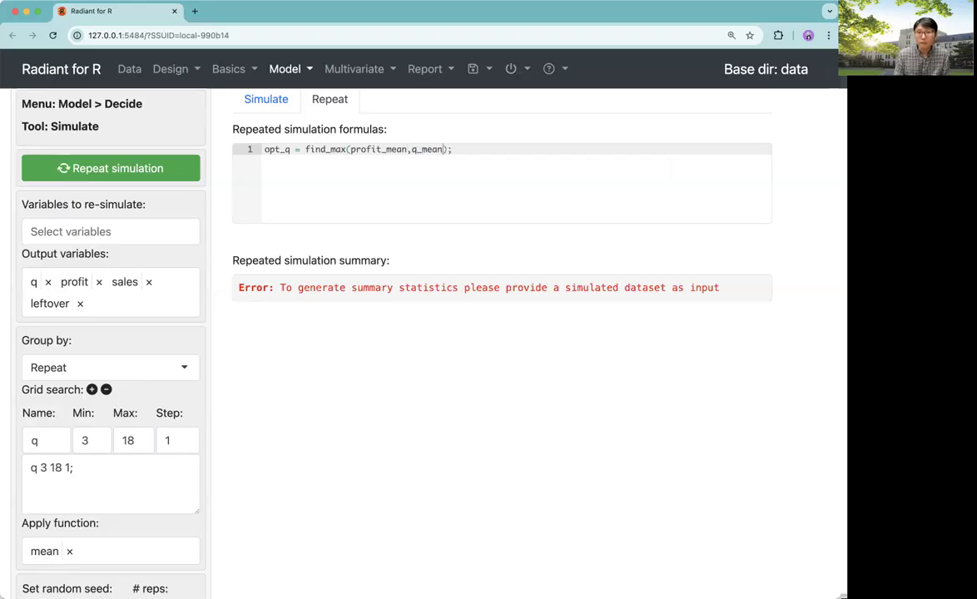
Change the formula's q argument to q_mean so it reads find_max(profit_mean,q_mean); and run the repeated simulation
{"action": "left_click", "coordinate": [121, 169]}
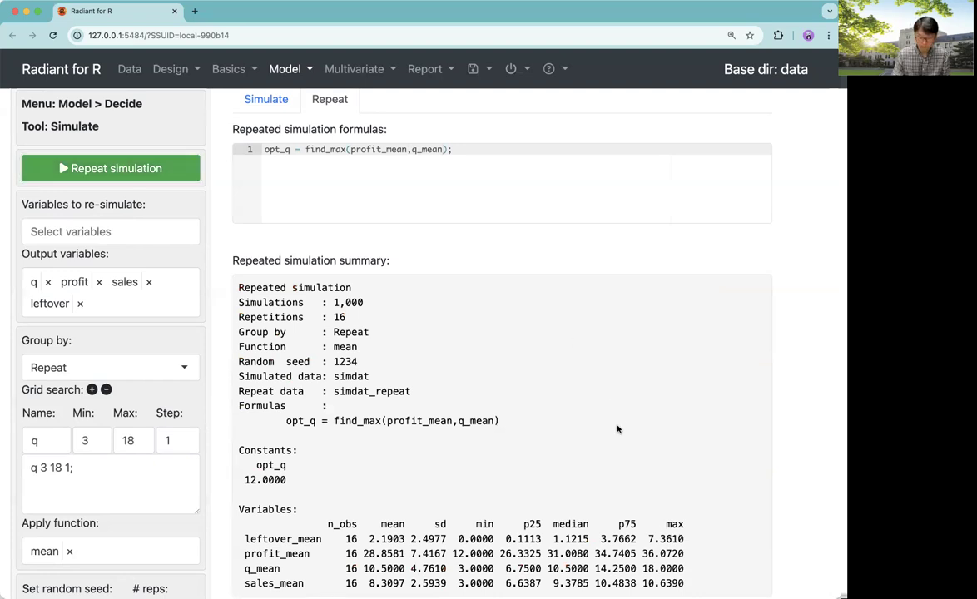
Examine the repeated simulation summary, including the opt_q constant, the n_obs column and the Repeat data name
{"action": "key", "text": "super+equal"}
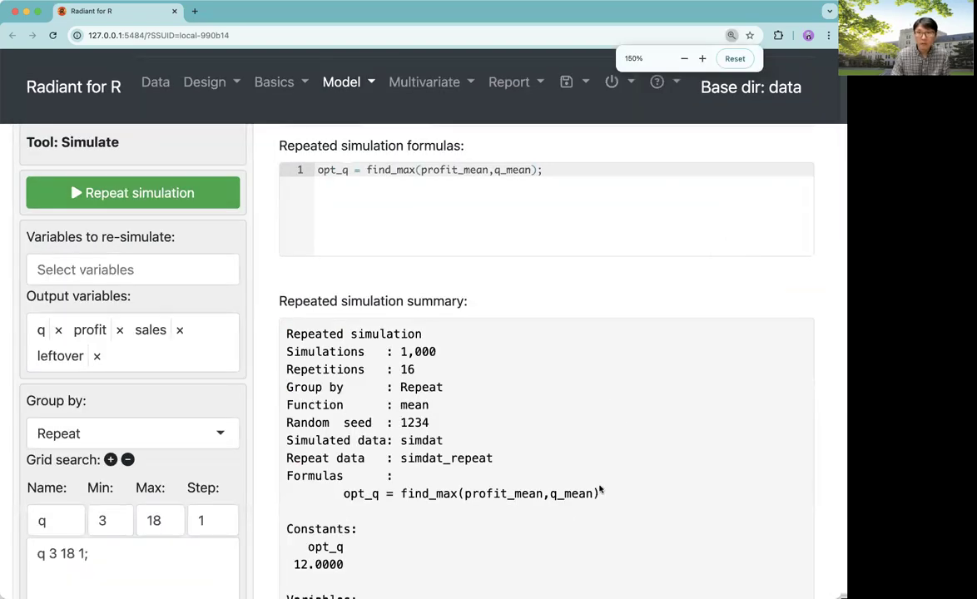
{"action": "scroll", "coordinate": [593, 491], "scroll_direction": "down", "scroll_amount": 2}
{"action": "scroll", "coordinate": [599, 486], "scroll_direction": "down", "scroll_amount": 5}
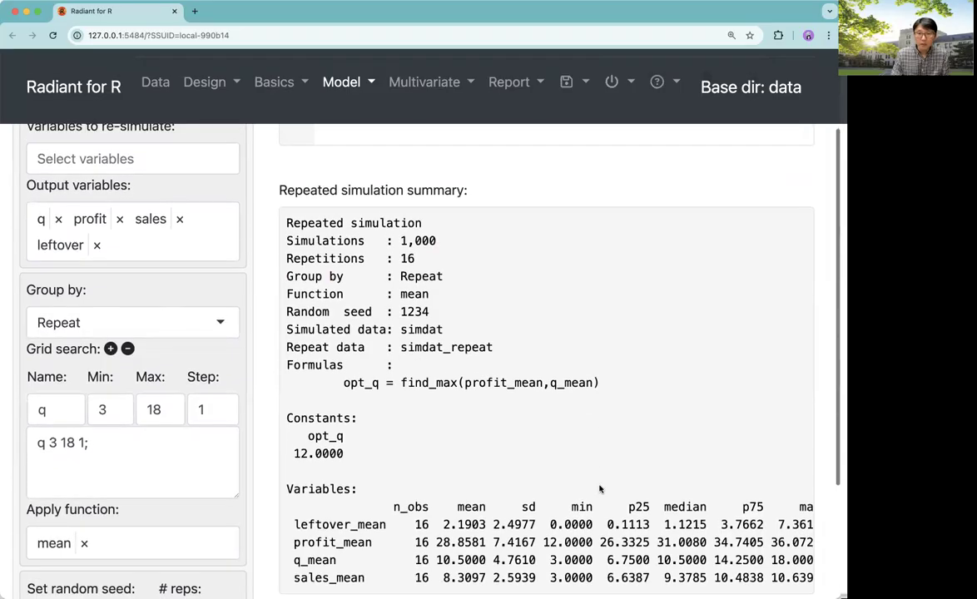
{"action": "scroll", "coordinate": [599, 488], "scroll_direction": "up", "scroll_amount": 2}
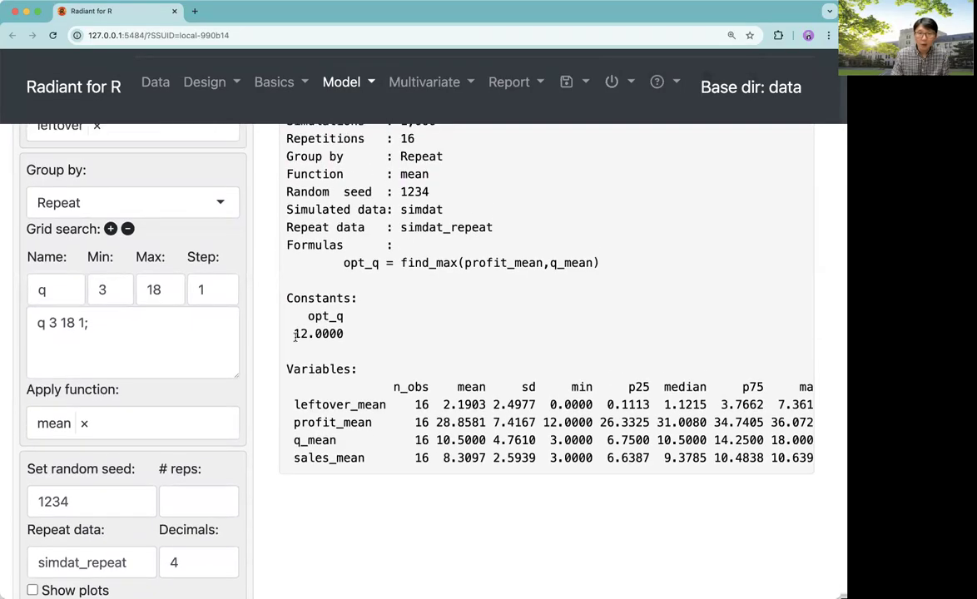
{"action": "double_click", "coordinate": [310, 334]}
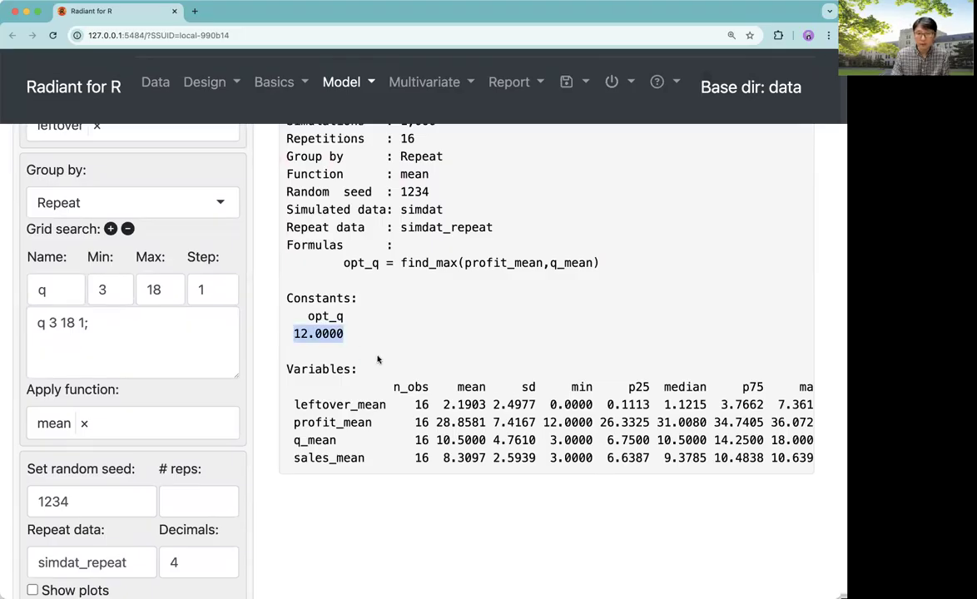
{"action": "left_click", "coordinate": [422, 492]}
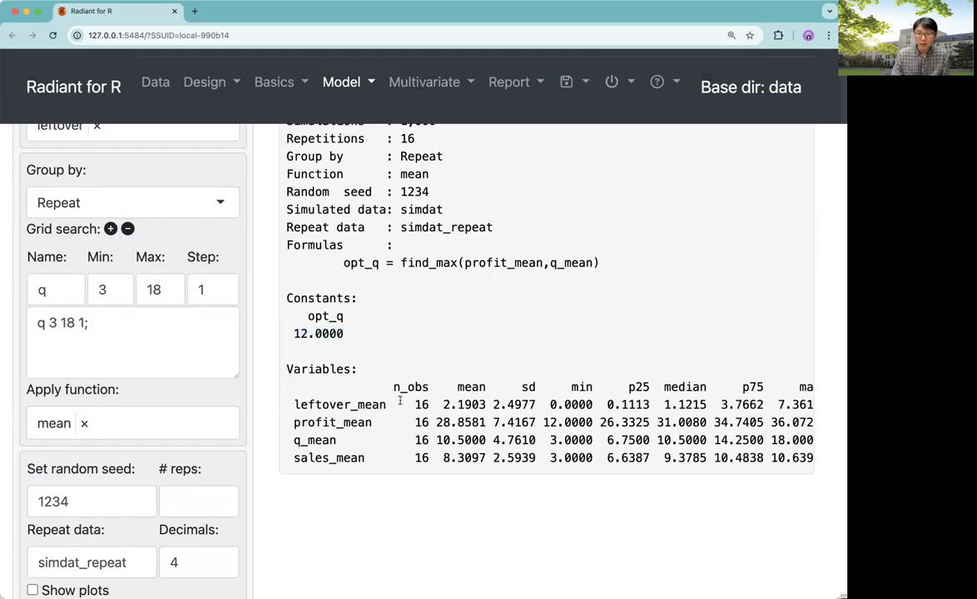
{"action": "left_click_drag", "start_coordinate": [392, 387], "coordinate": [428, 393]}
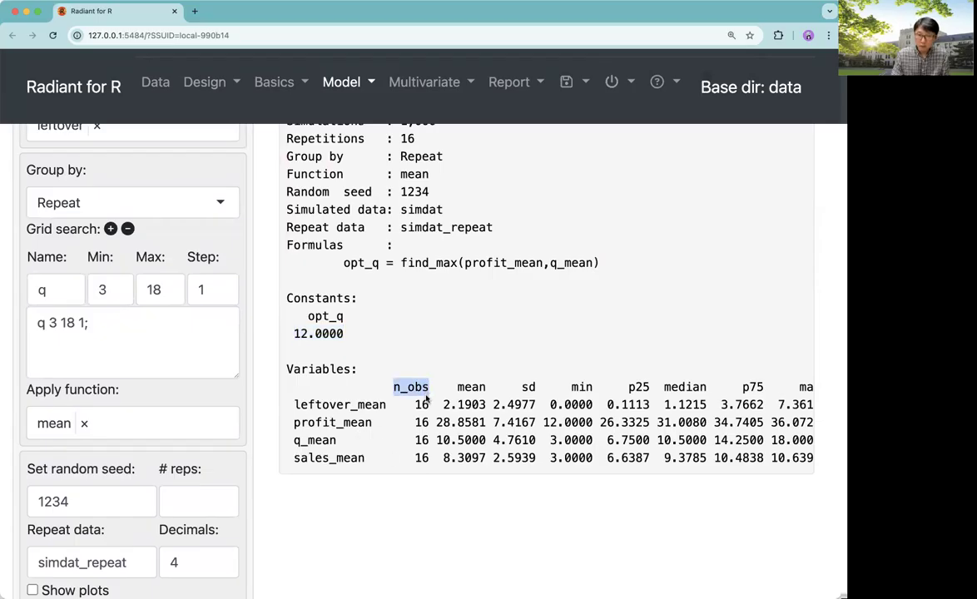
{"action": "double_click", "coordinate": [423, 404]}
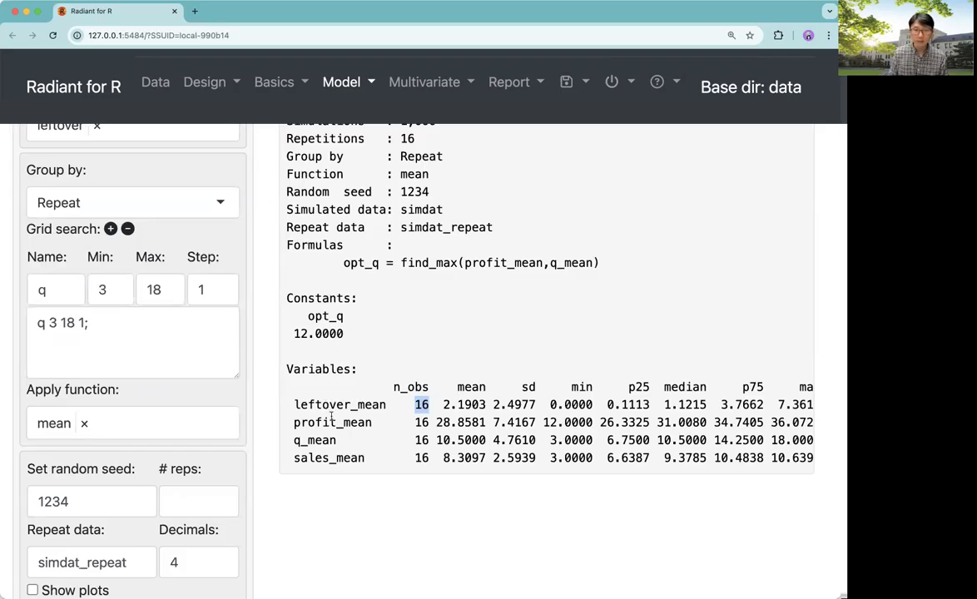
{"action": "scroll", "coordinate": [342, 438], "scroll_direction": "up", "scroll_amount": 1}
{"action": "scroll", "coordinate": [342, 441], "scroll_direction": "down", "scroll_amount": 3}
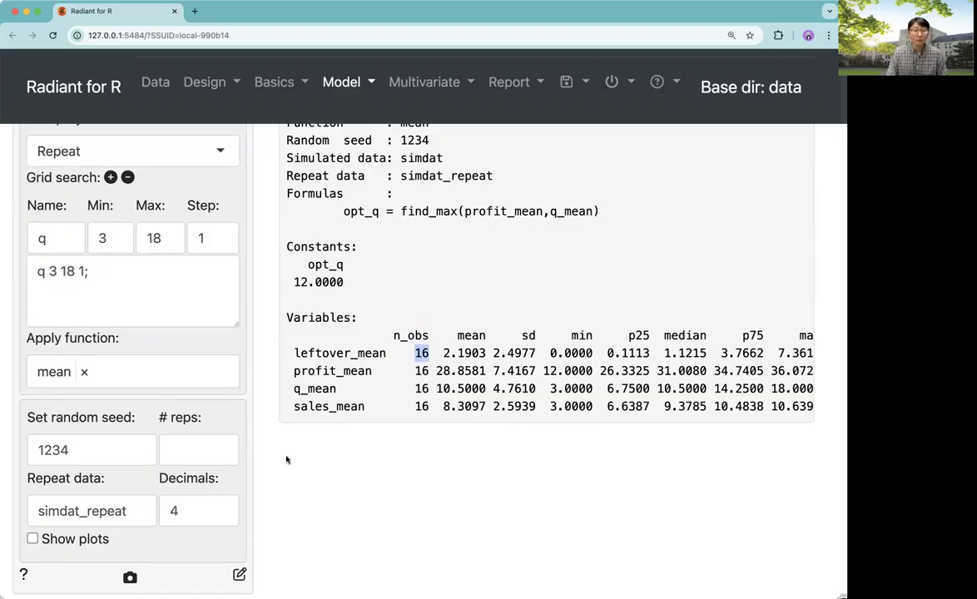
{"action": "left_click", "coordinate": [138, 514]}
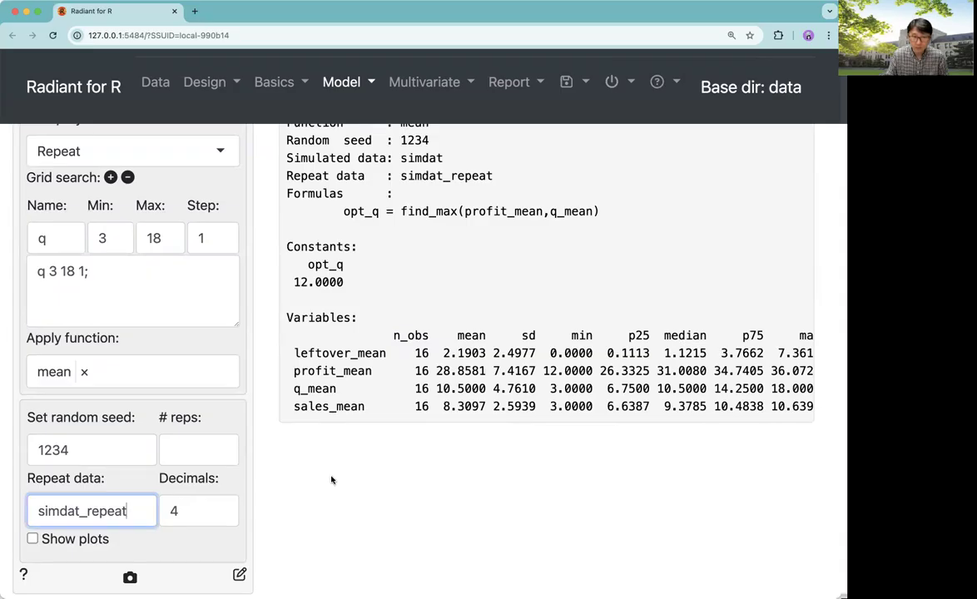
{"action": "scroll", "coordinate": [331, 480], "scroll_direction": "up", "scroll_amount": 7}
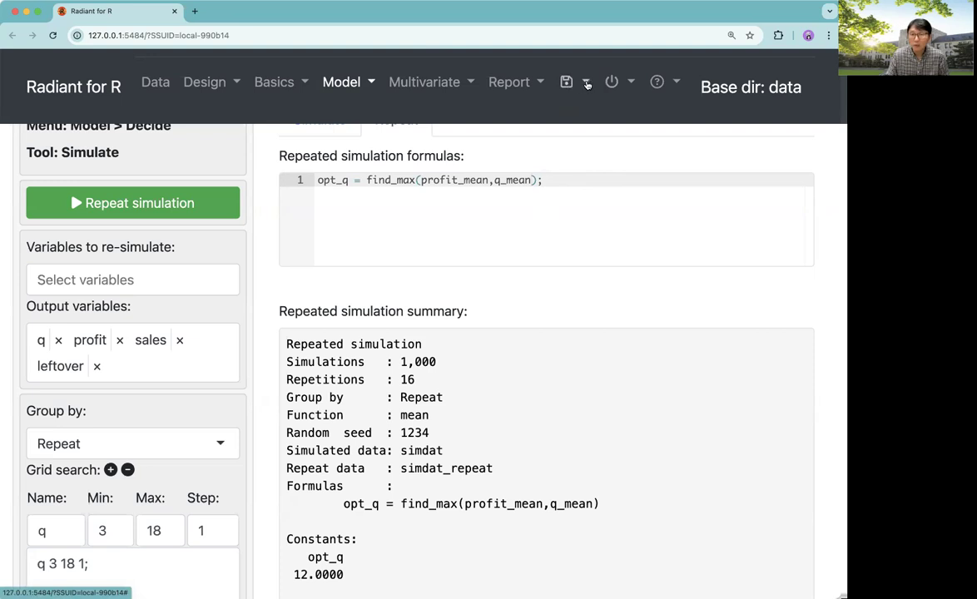
Save the Radiant state file as oyster-rice_state_after repeat in the data folder
{"action": "left_click", "coordinate": [587, 84]}
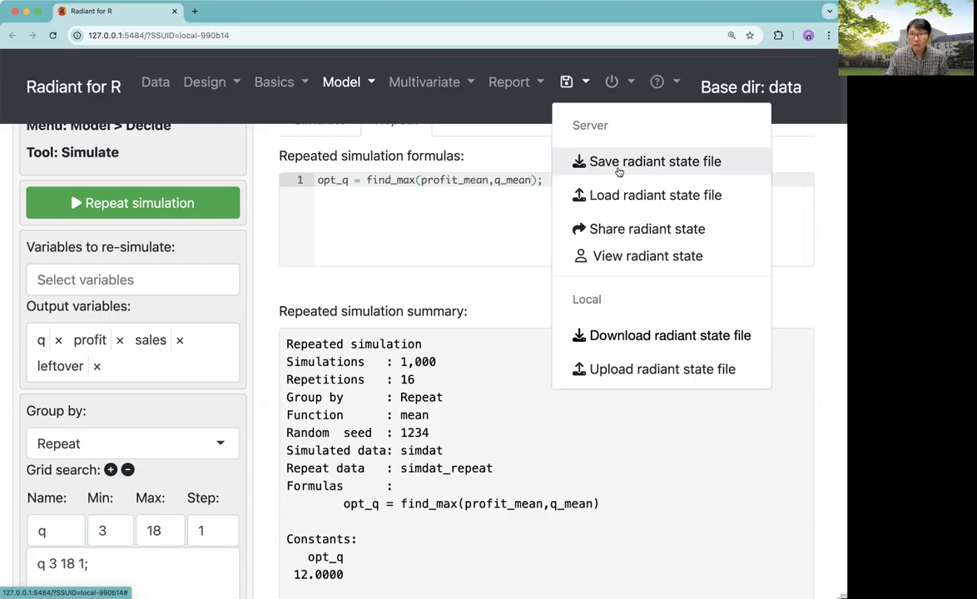
{"action": "left_click", "coordinate": [618, 163]}
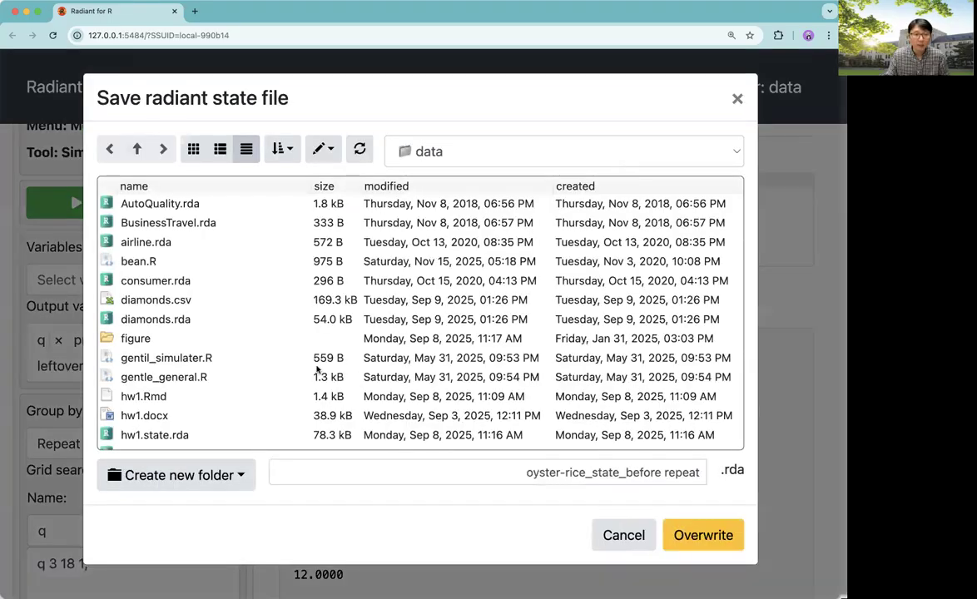
{"action": "scroll", "coordinate": [316, 368], "scroll_direction": "down", "scroll_amount": 1}
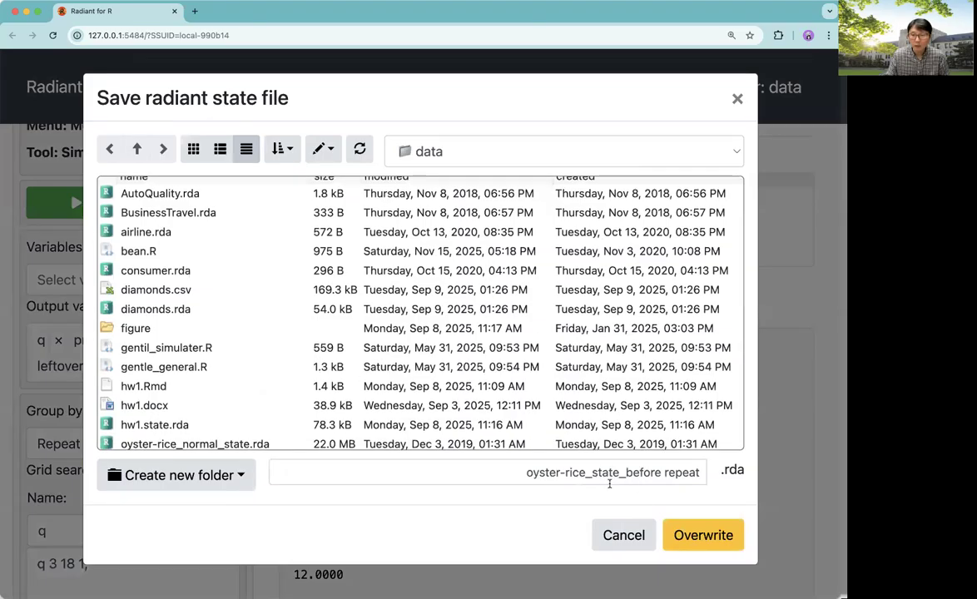
{"action": "left_click", "coordinate": [622, 476]}
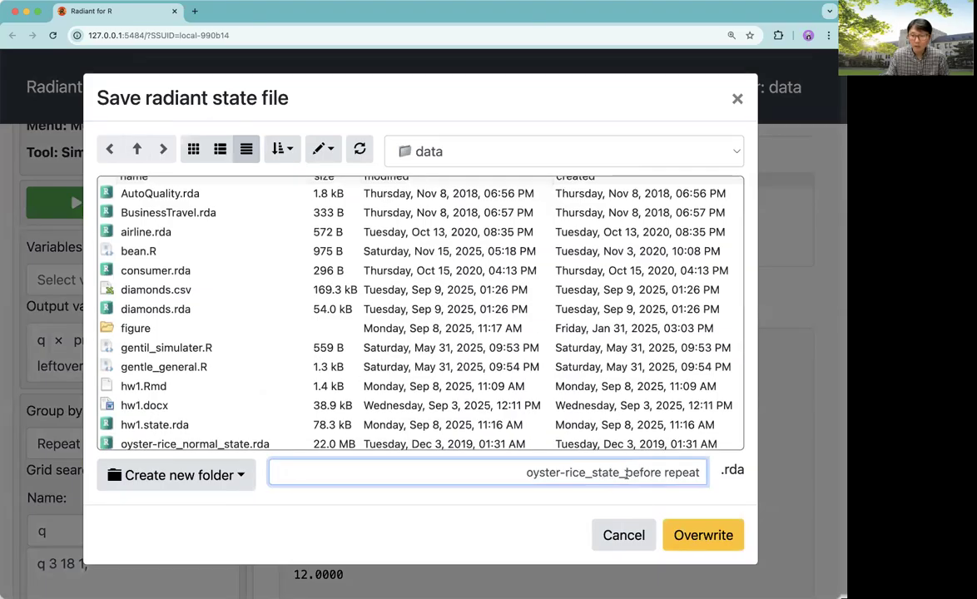
{"action": "left_click_drag", "start_coordinate": [626, 473], "coordinate": [657, 472]}
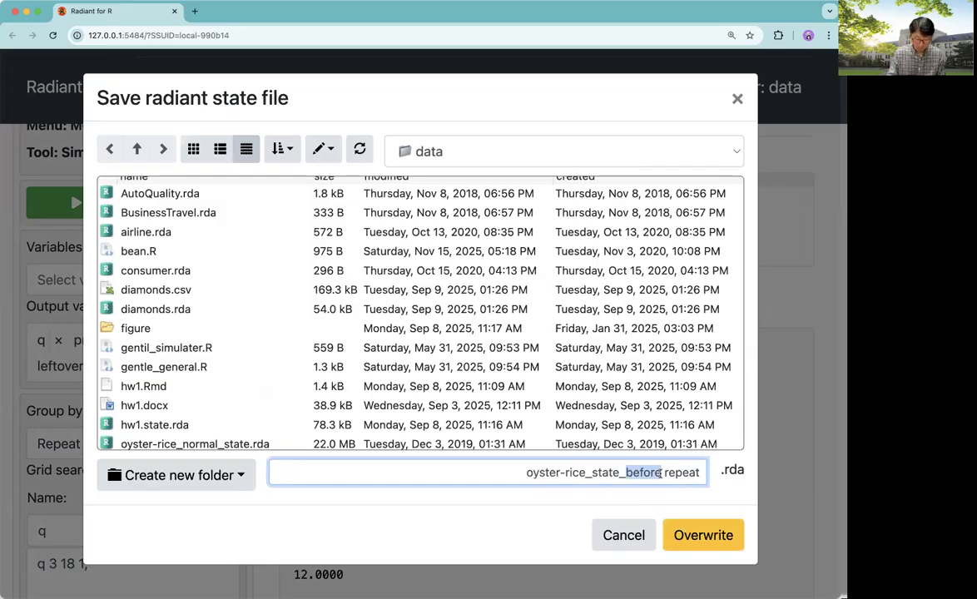
{"action": "type", "text": "after"}
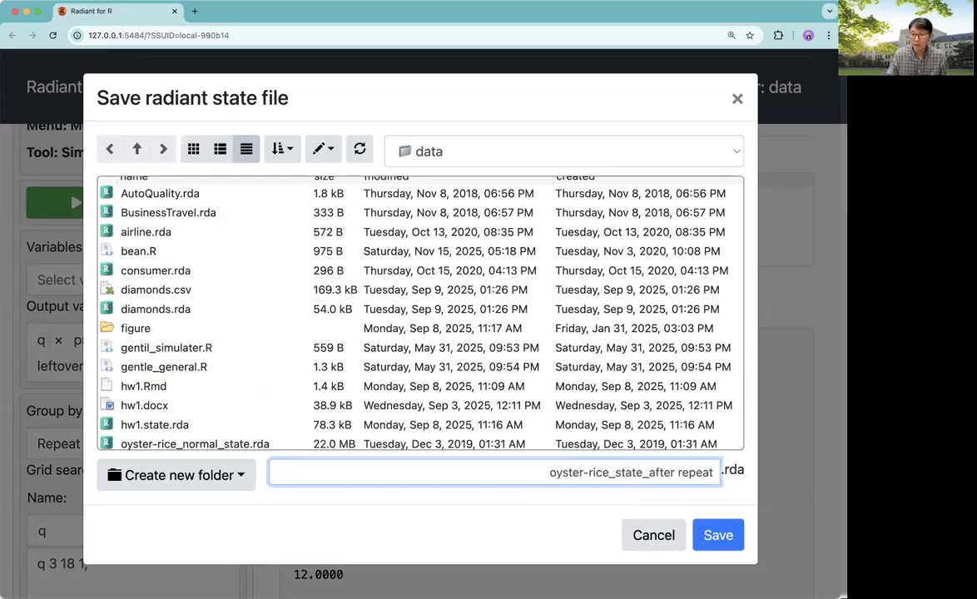
{"action": "left_click", "coordinate": [707, 535]}
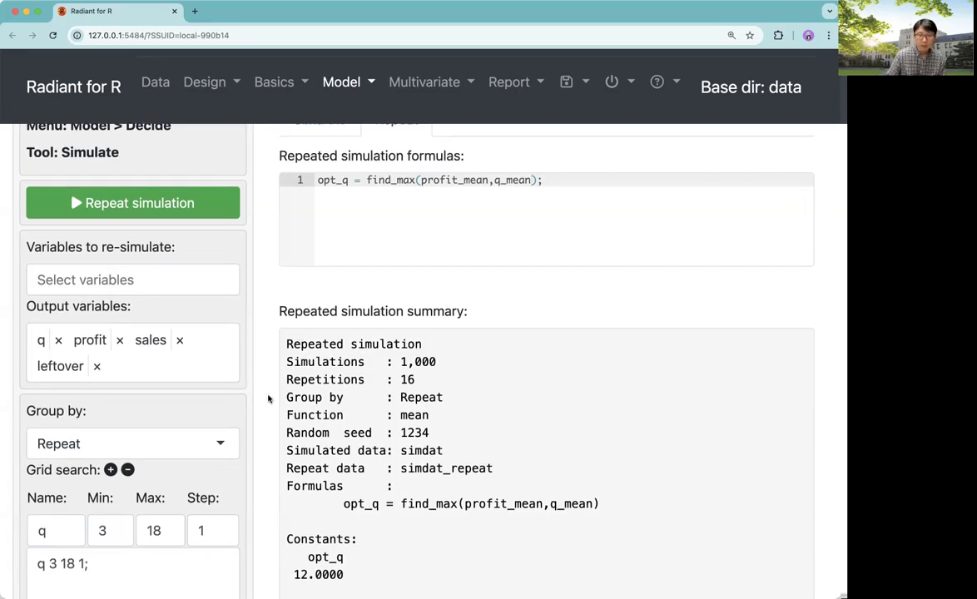
Open the simdat_repeat dataset preview and review its rows and the repeated simulation formulas
{"action": "scroll", "coordinate": [268, 398], "scroll_direction": "down", "scroll_amount": 3}
{"action": "scroll", "coordinate": [257, 414], "scroll_direction": "up", "scroll_amount": 3}
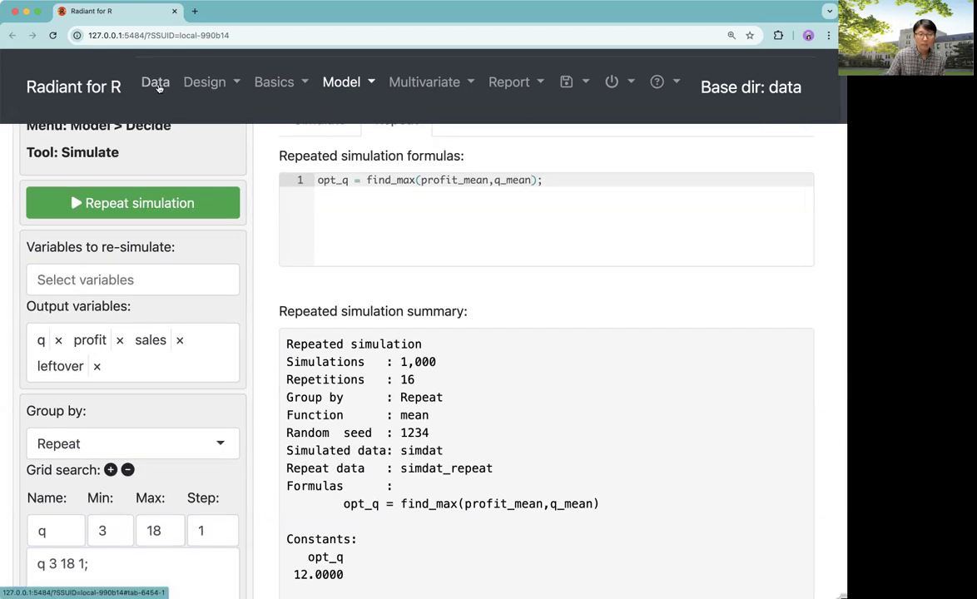
{"action": "left_click", "coordinate": [158, 86]}
{"action": "key", "text": "super+minus"}
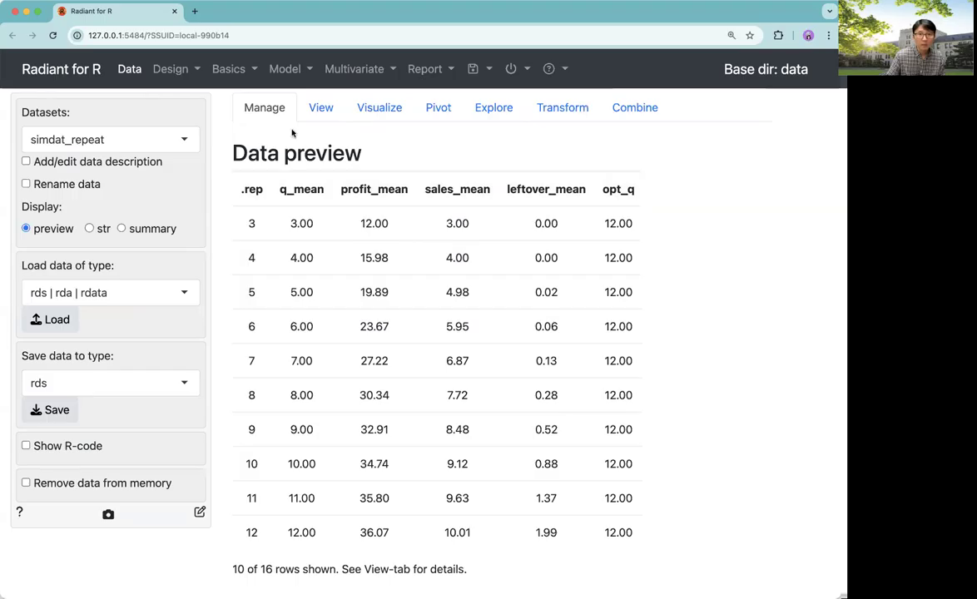
{"action": "scroll", "coordinate": [427, 359], "scroll_direction": "down", "scroll_amount": 5}
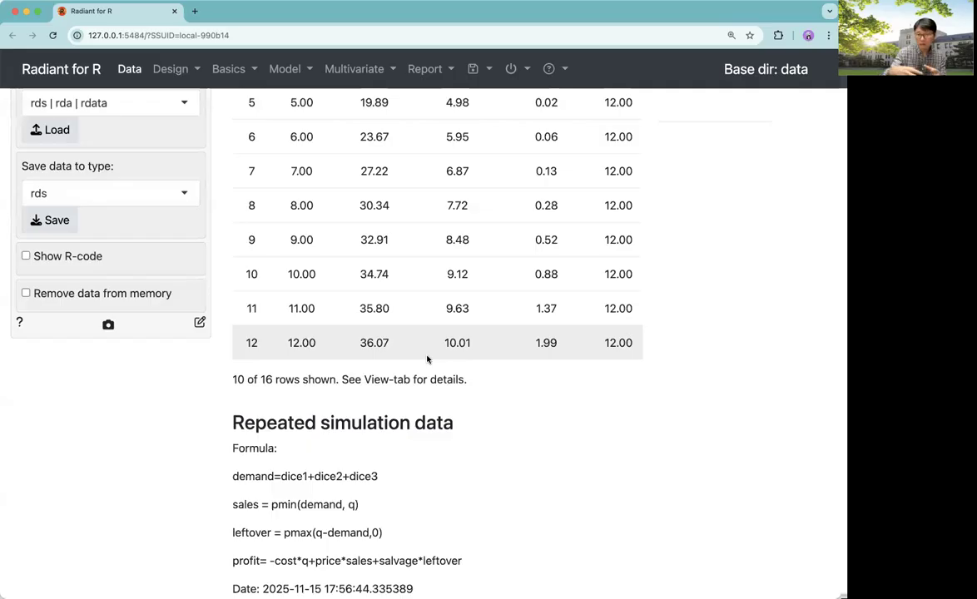
{"action": "scroll", "coordinate": [439, 440], "scroll_direction": "down", "scroll_amount": 1}
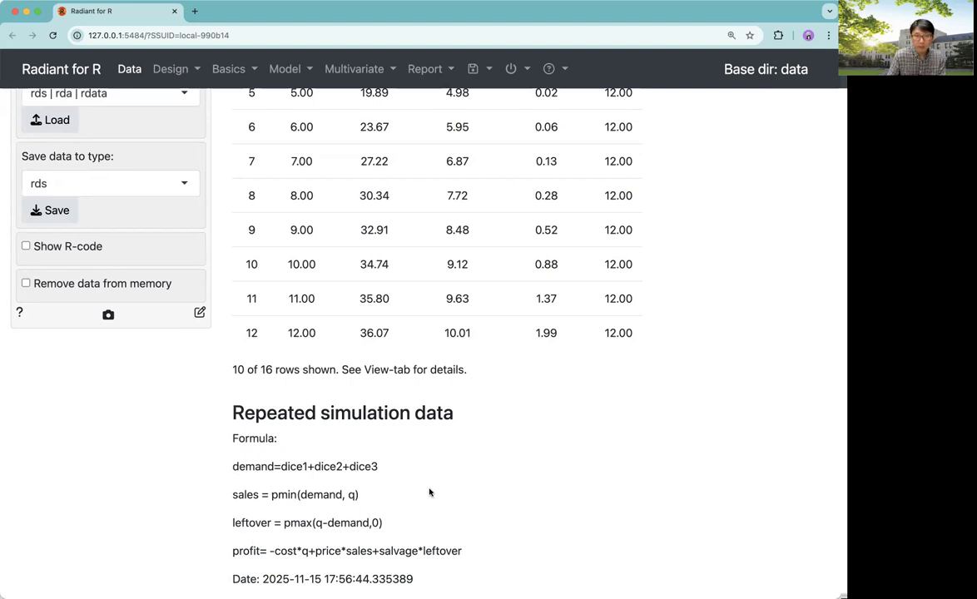
{"action": "scroll", "coordinate": [429, 493], "scroll_direction": "up", "scroll_amount": 5}
In the simdat_repeat data view, show only q_mean, profit_mean, sales_mean and leftover_mean
{"action": "left_click", "coordinate": [320, 108]}
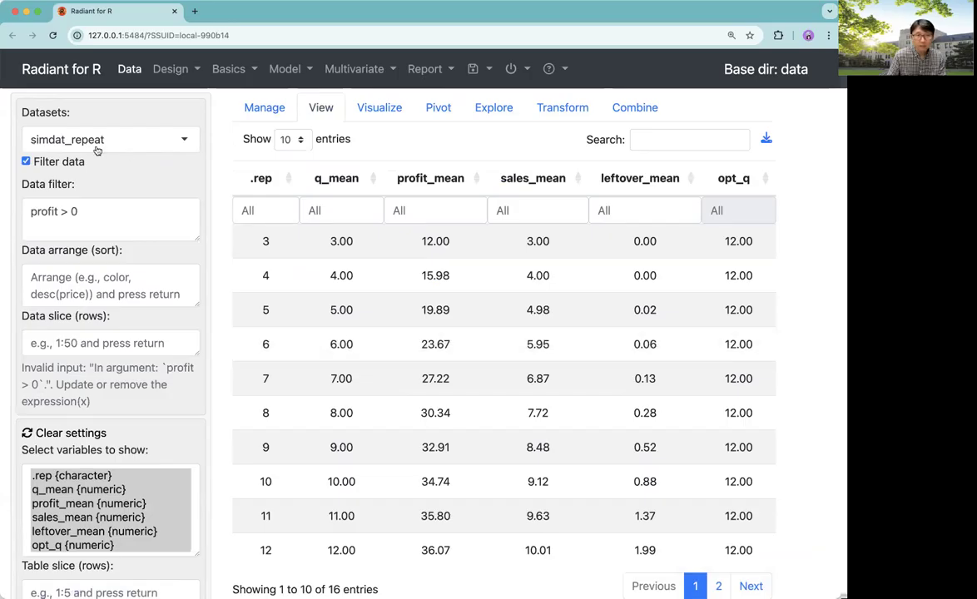
{"action": "scroll", "coordinate": [316, 398], "scroll_direction": "down", "scroll_amount": 1}
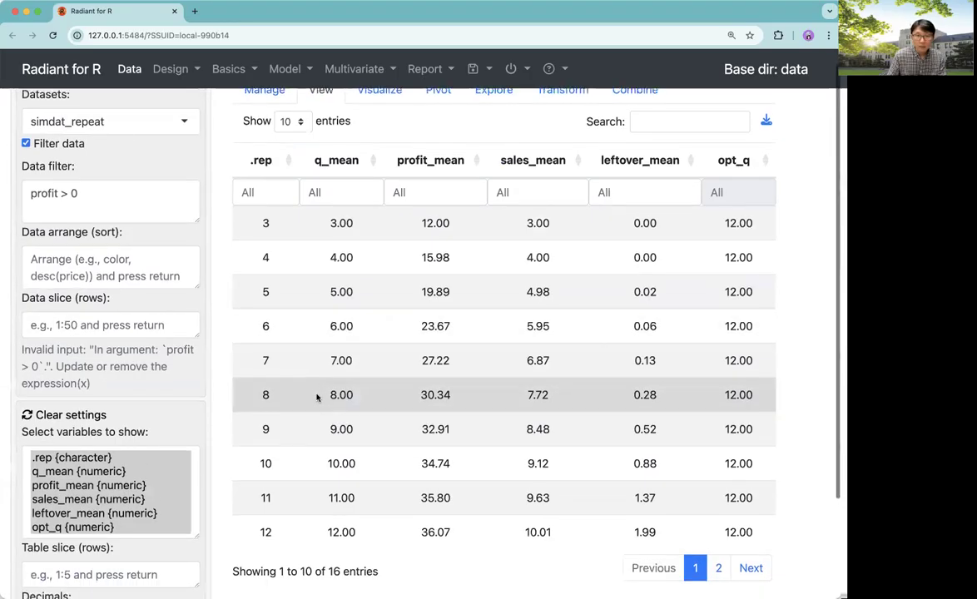
{"action": "scroll", "coordinate": [316, 398], "scroll_direction": "down", "scroll_amount": 1}
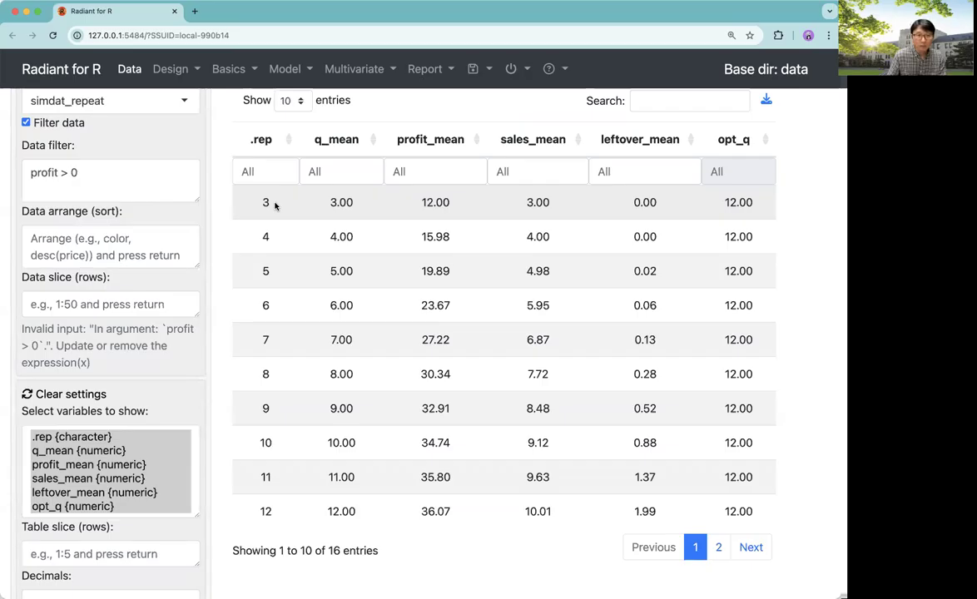
{"action": "left_click", "coordinate": [93, 451]}
{"action": "left_click", "coordinate": [90, 466], "text": "shift"}
{"action": "left_click", "coordinate": [89, 480], "text": "shift"}
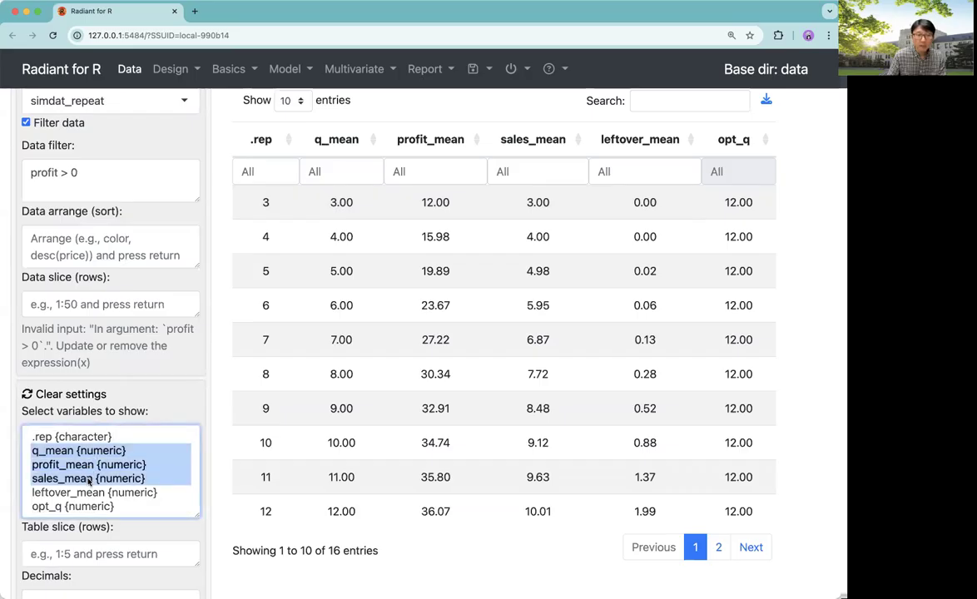
{"action": "left_click", "coordinate": [89, 492], "text": "shift"}
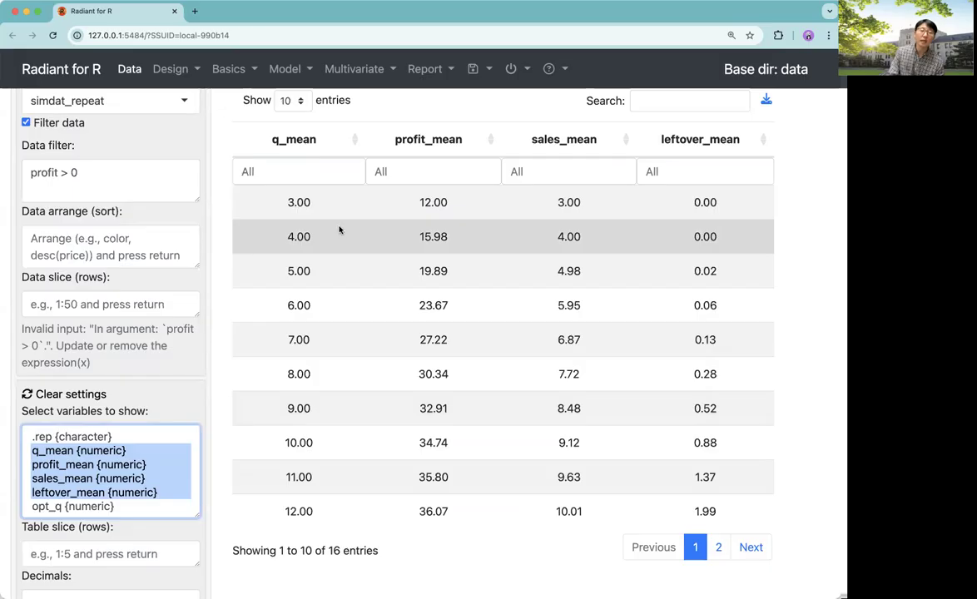
Examine the profit, sales and leftover means for each order quantity in the table
{"action": "left_click", "coordinate": [295, 203]}
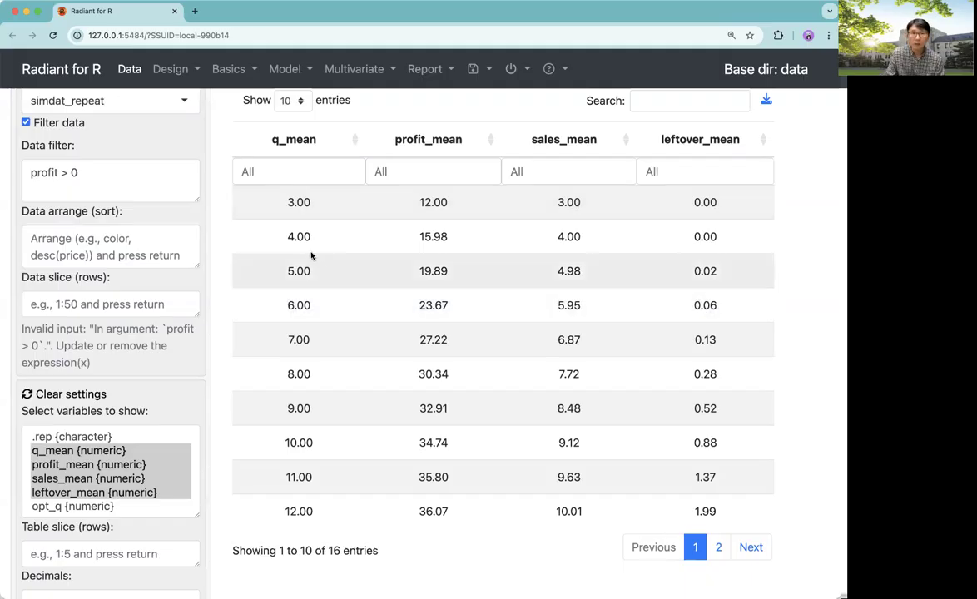
{"action": "double_click", "coordinate": [308, 408]}
{"action": "double_click", "coordinate": [440, 410]}
{"action": "double_click", "coordinate": [569, 409]}
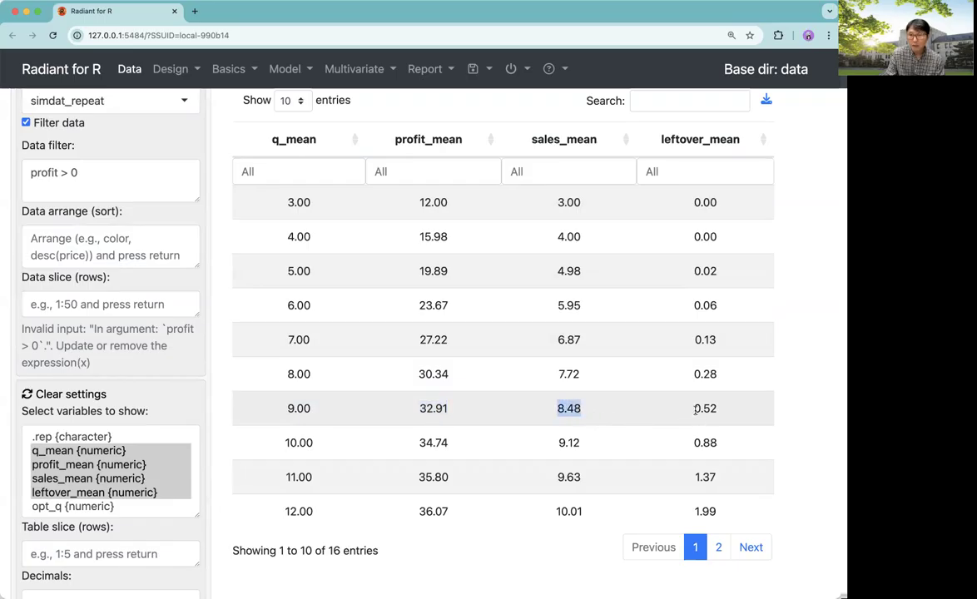
{"action": "left_click_drag", "start_coordinate": [695, 408], "coordinate": [712, 410]}
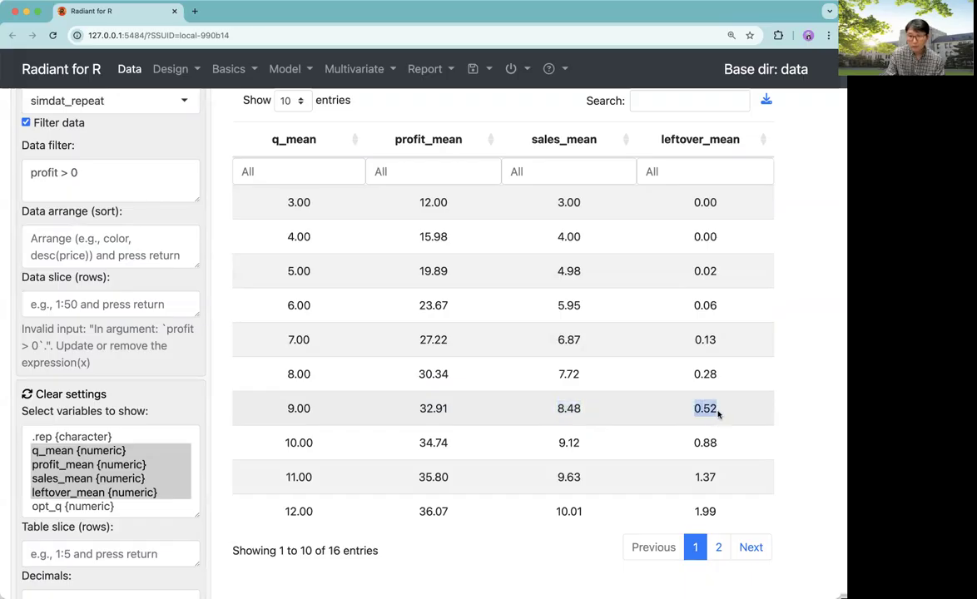
{"action": "scroll", "coordinate": [526, 460], "scroll_direction": "down", "scroll_amount": 1}
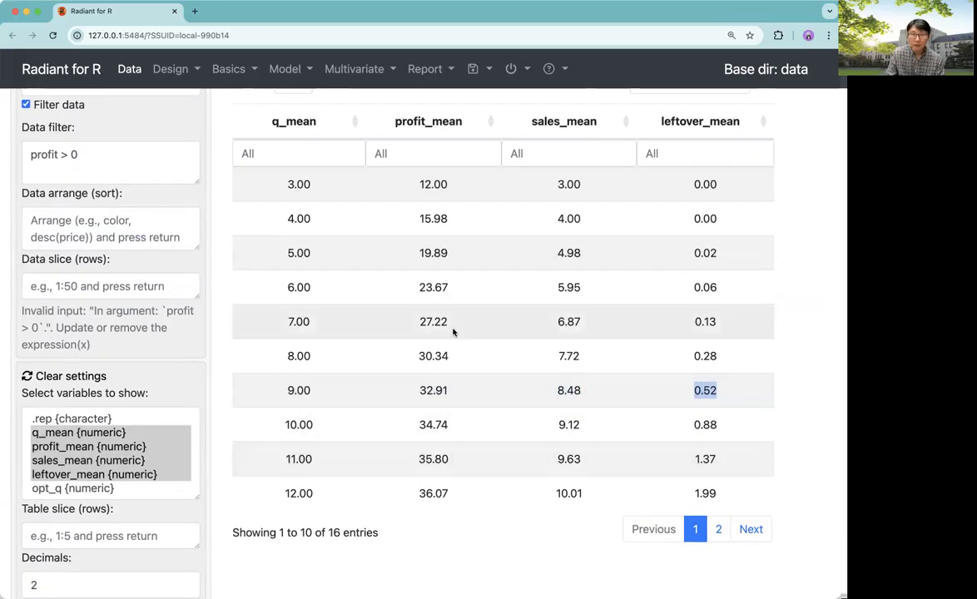
{"action": "scroll", "coordinate": [452, 332], "scroll_direction": "up", "scroll_amount": 3}
Show 25 entries per page in the data table to see all order quantities
{"action": "left_click", "coordinate": [290, 138]}
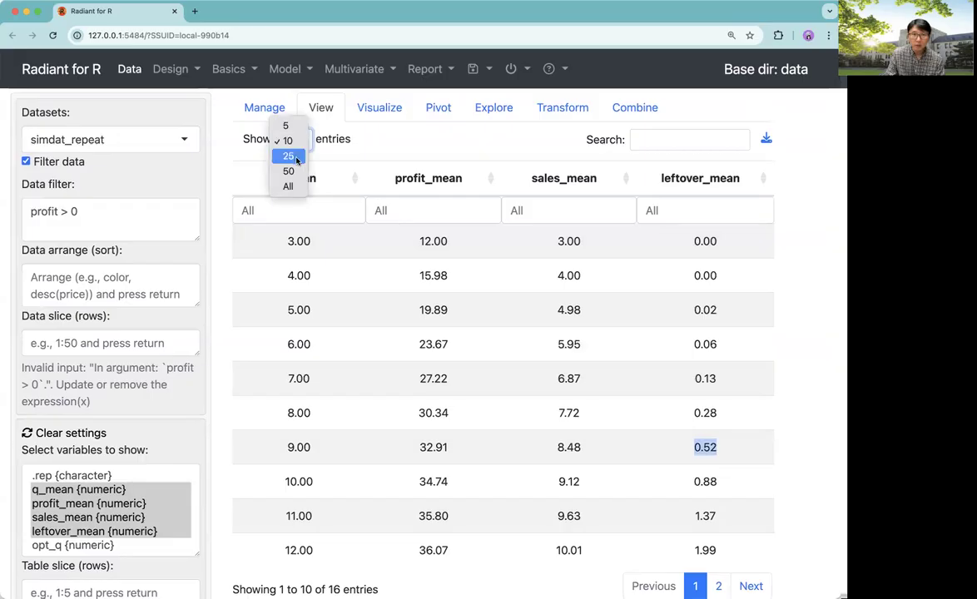
{"action": "left_click", "coordinate": [289, 156]}
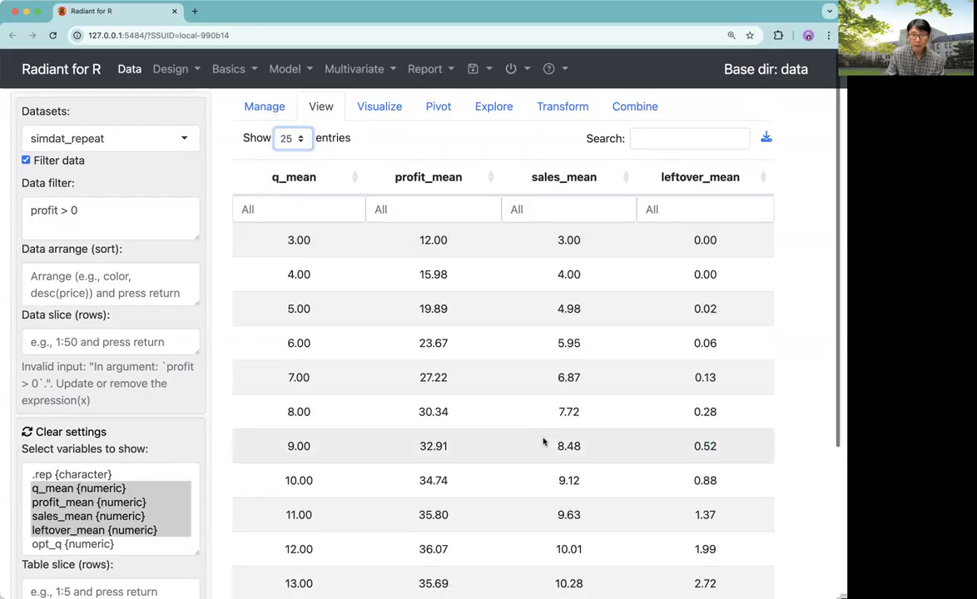
{"action": "scroll", "coordinate": [543, 440], "scroll_direction": "down", "scroll_amount": 4}
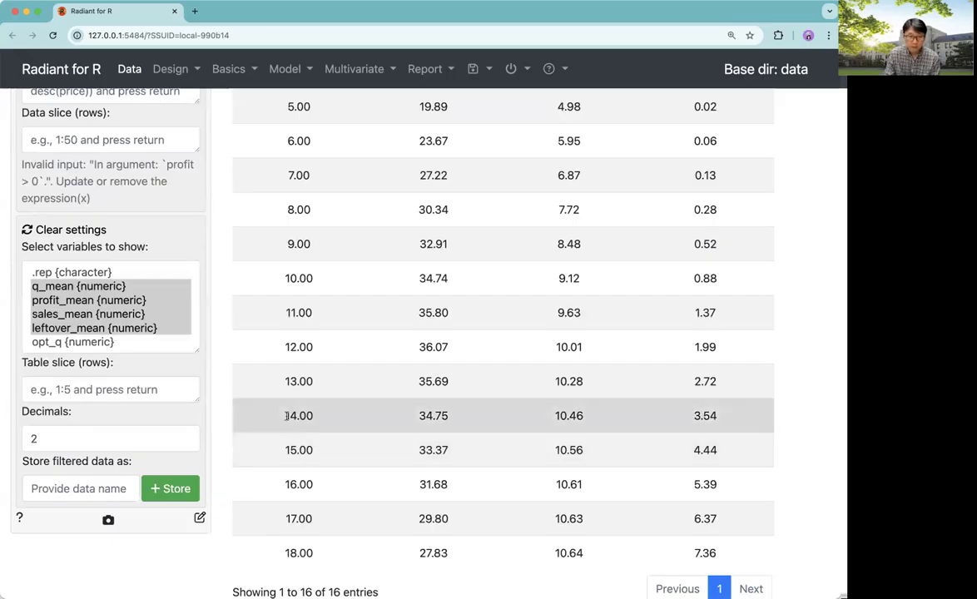
Examine the profit, sales and leftover means in the table rows around the best order quantity
{"action": "left_click_drag", "start_coordinate": [286, 416], "coordinate": [319, 416]}
{"action": "left_click_drag", "start_coordinate": [419, 417], "coordinate": [453, 423]}
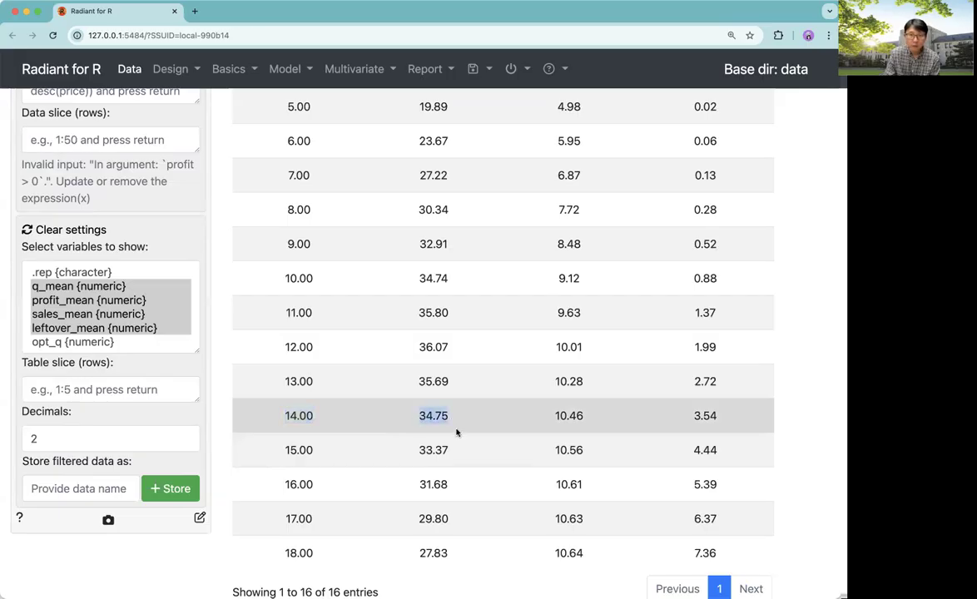
{"action": "left_click_drag", "start_coordinate": [549, 416], "coordinate": [585, 418]}
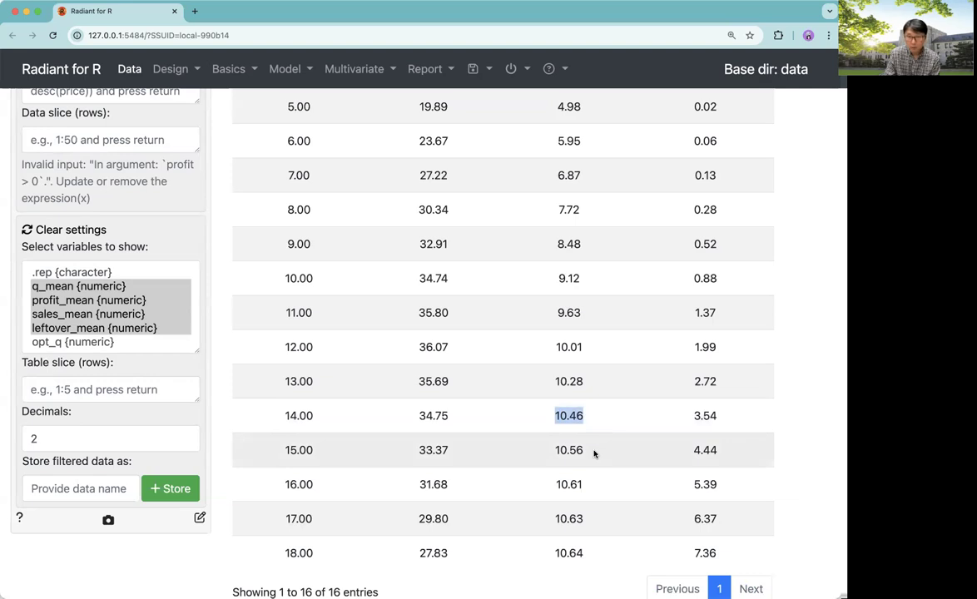
{"action": "left_click", "coordinate": [692, 415]}
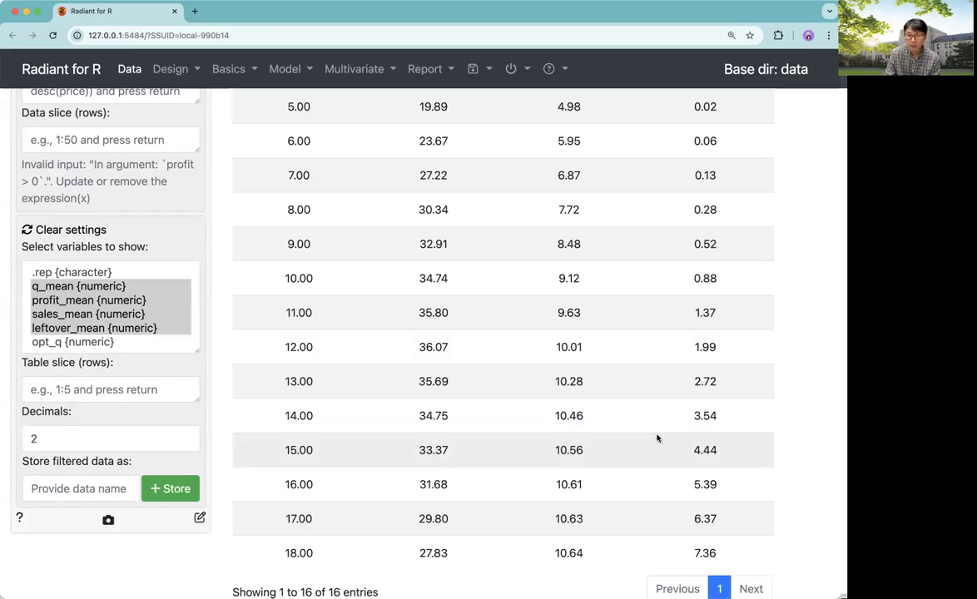
{"action": "scroll", "coordinate": [609, 440], "scroll_direction": "up", "scroll_amount": 5}
{"action": "scroll", "coordinate": [610, 440], "scroll_direction": "down", "scroll_amount": 2}
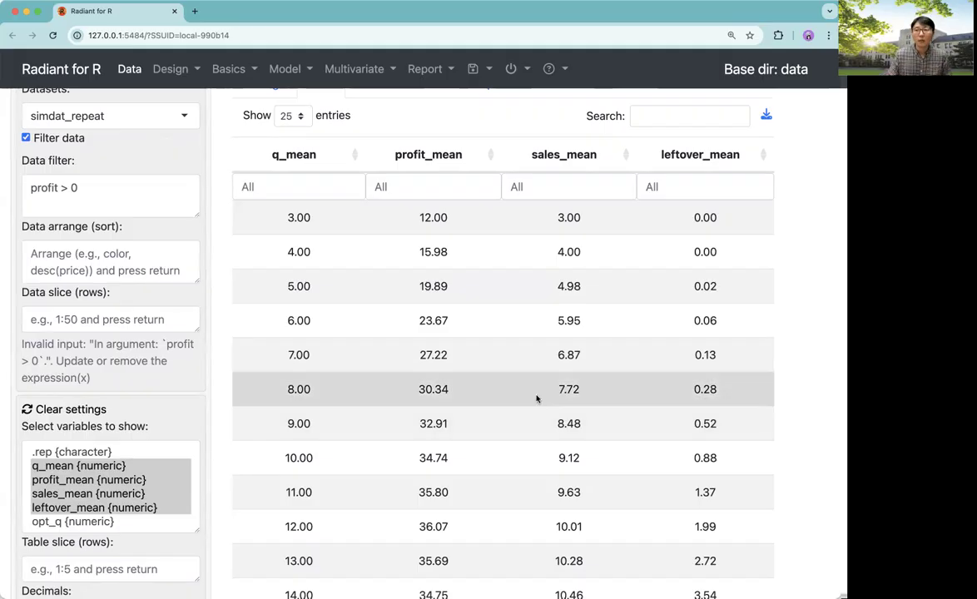
{"action": "scroll", "coordinate": [513, 406], "scroll_direction": "up", "scroll_amount": 1}
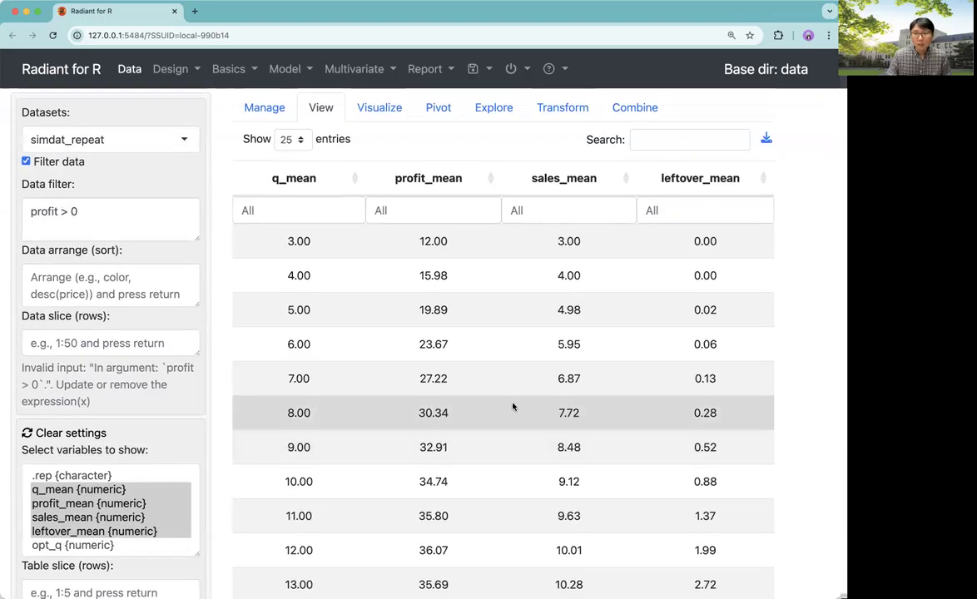
In Visualize, turn off the data filter and create a line plot of profit_mean against q_mean
{"action": "left_click", "coordinate": [370, 110]}
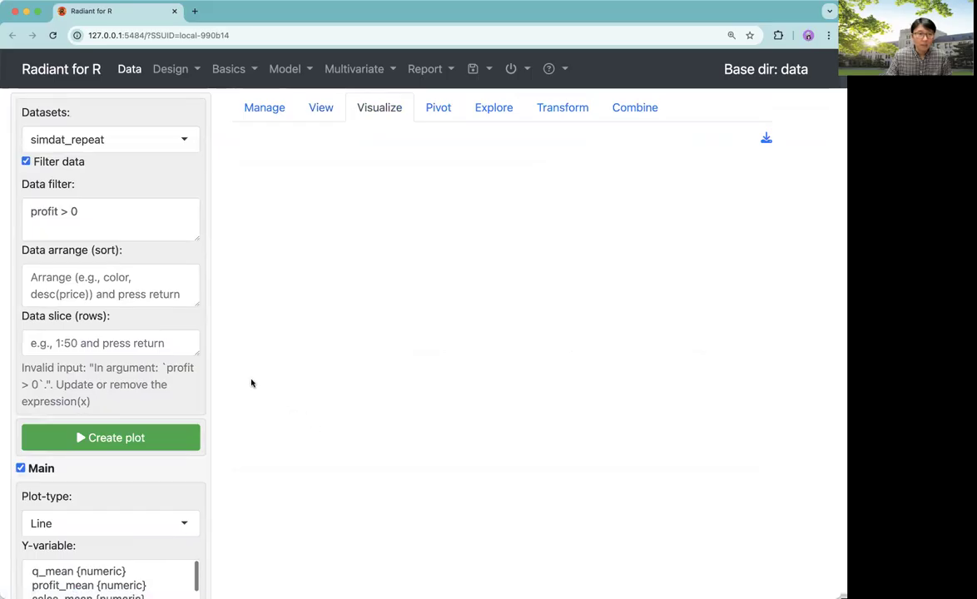
{"action": "left_click", "coordinate": [26, 163]}
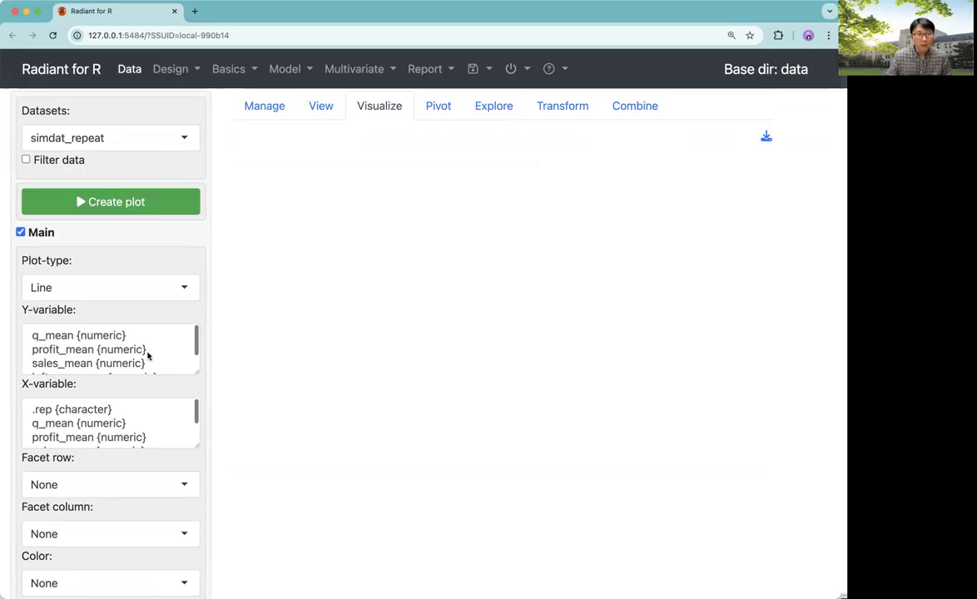
{"action": "left_click", "coordinate": [106, 353]}
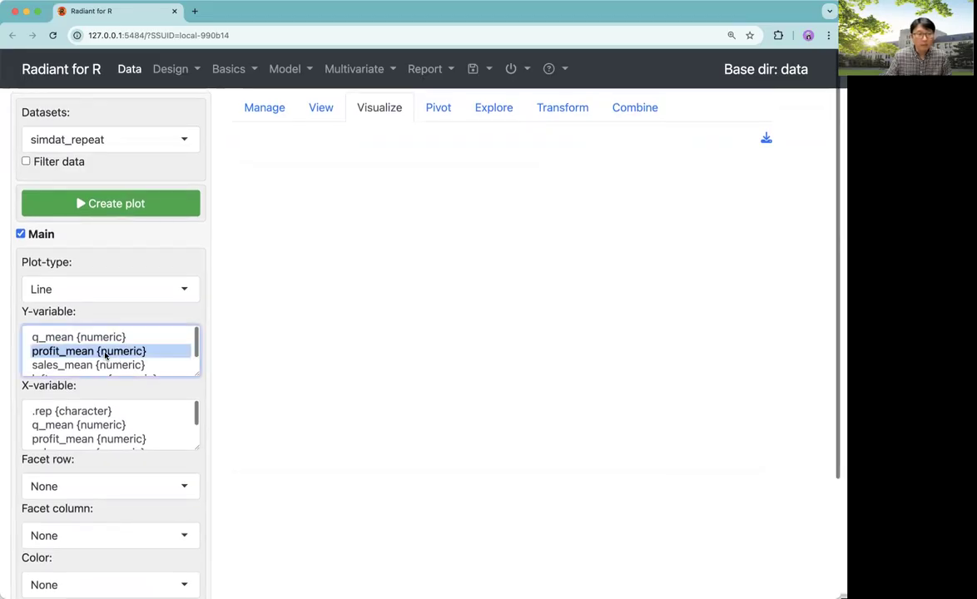
{"action": "left_click", "coordinate": [97, 427]}
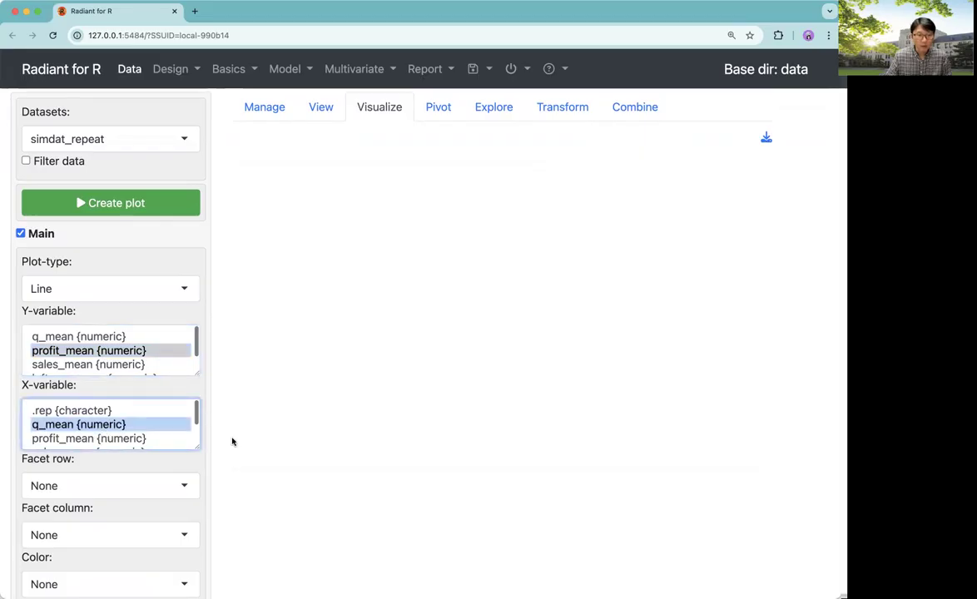
{"action": "left_click", "coordinate": [140, 201]}
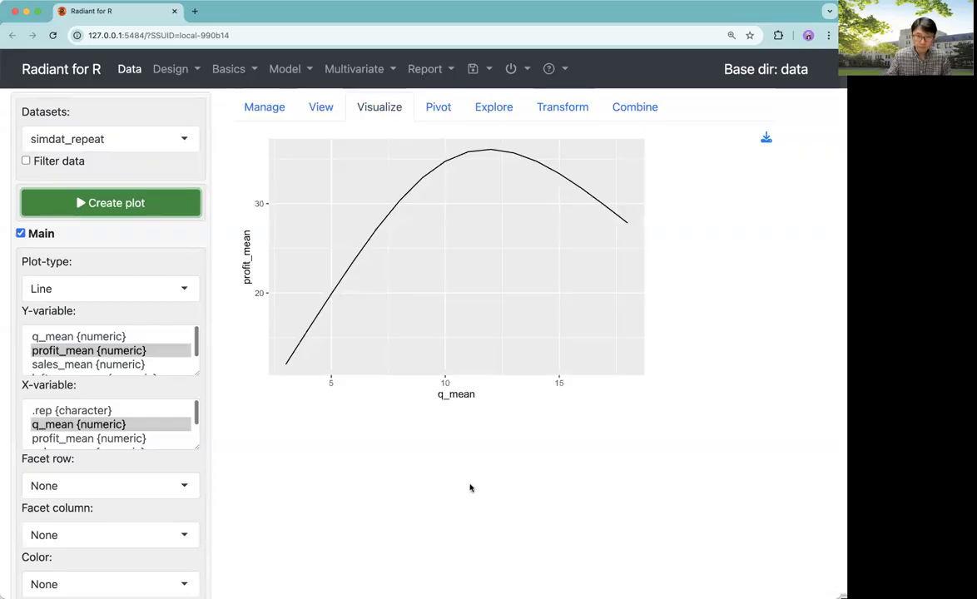
Recreate the line plot with profit_mean, sales_mean and leftover_mean as Y-variables against q_mean
{"action": "scroll", "coordinate": [470, 488], "scroll_direction": "down", "scroll_amount": 2}
{"action": "scroll", "coordinate": [470, 488], "scroll_direction": "up", "scroll_amount": 1}
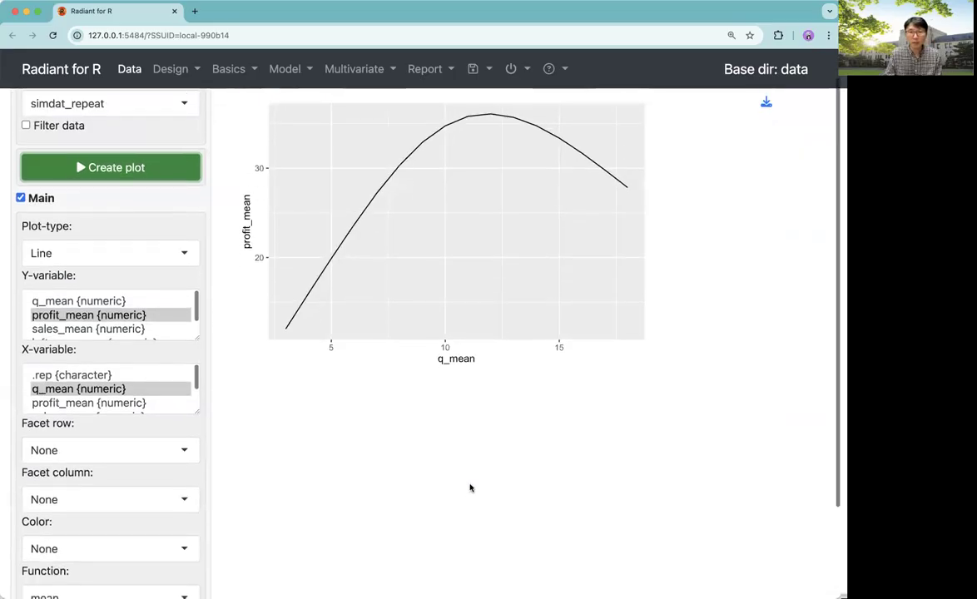
{"action": "scroll", "coordinate": [470, 488], "scroll_direction": "up", "scroll_amount": 1}
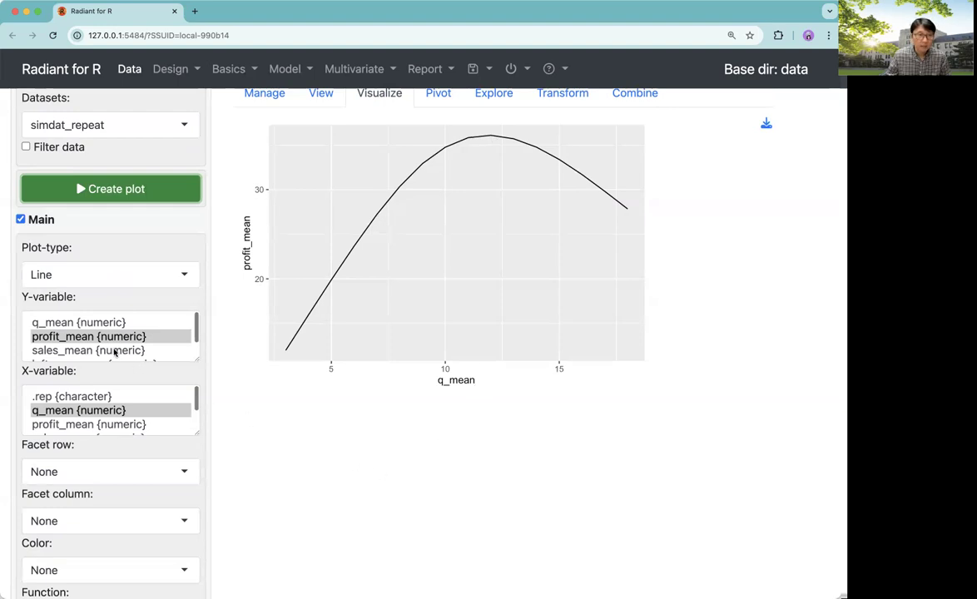
{"action": "left_click", "coordinate": [108, 340]}
{"action": "left_click_drag", "start_coordinate": [107, 343], "coordinate": [95, 363]}
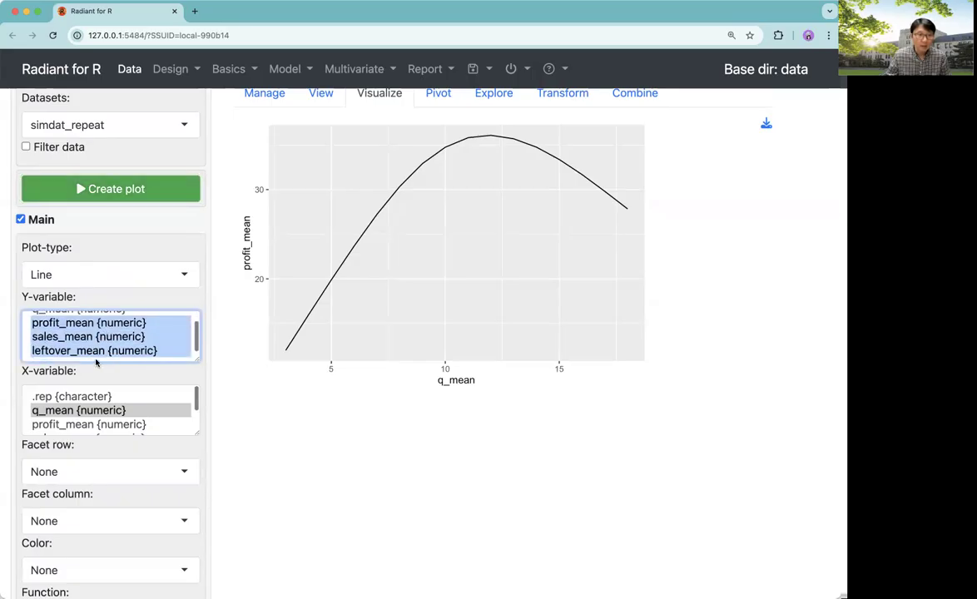
{"action": "left_click", "coordinate": [73, 178]}
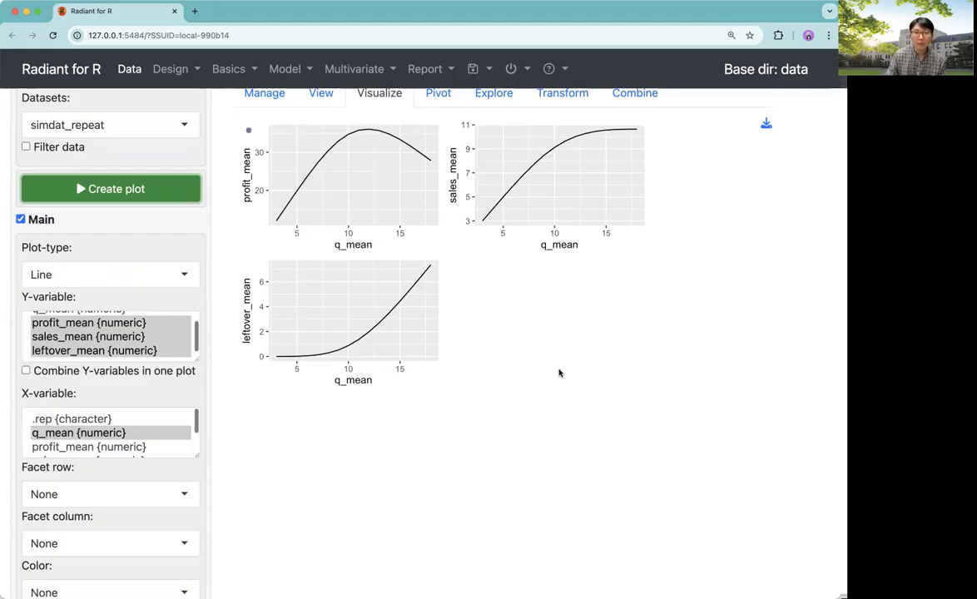
{"action": "scroll", "coordinate": [452, 430], "scroll_direction": "up", "scroll_amount": 1}
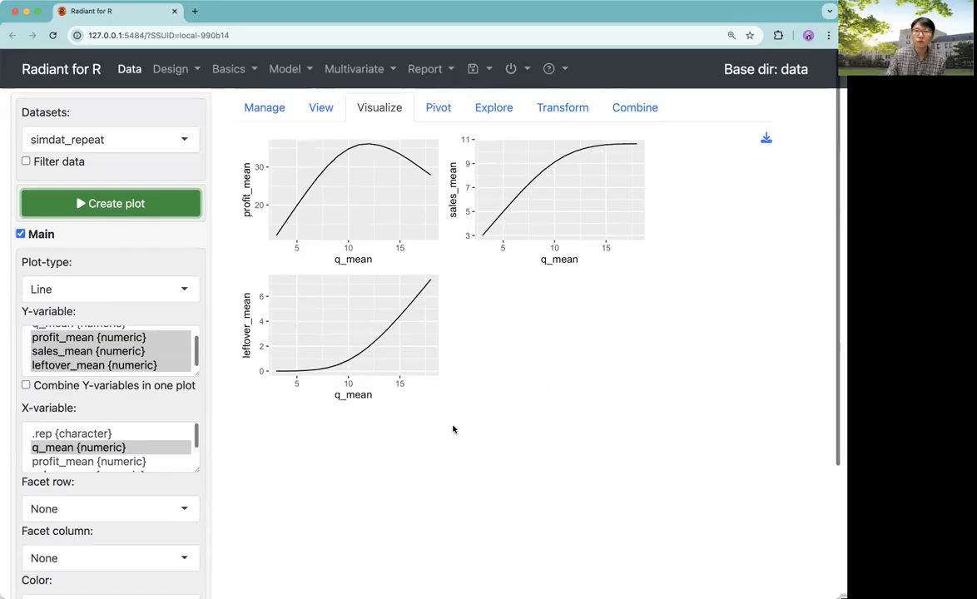